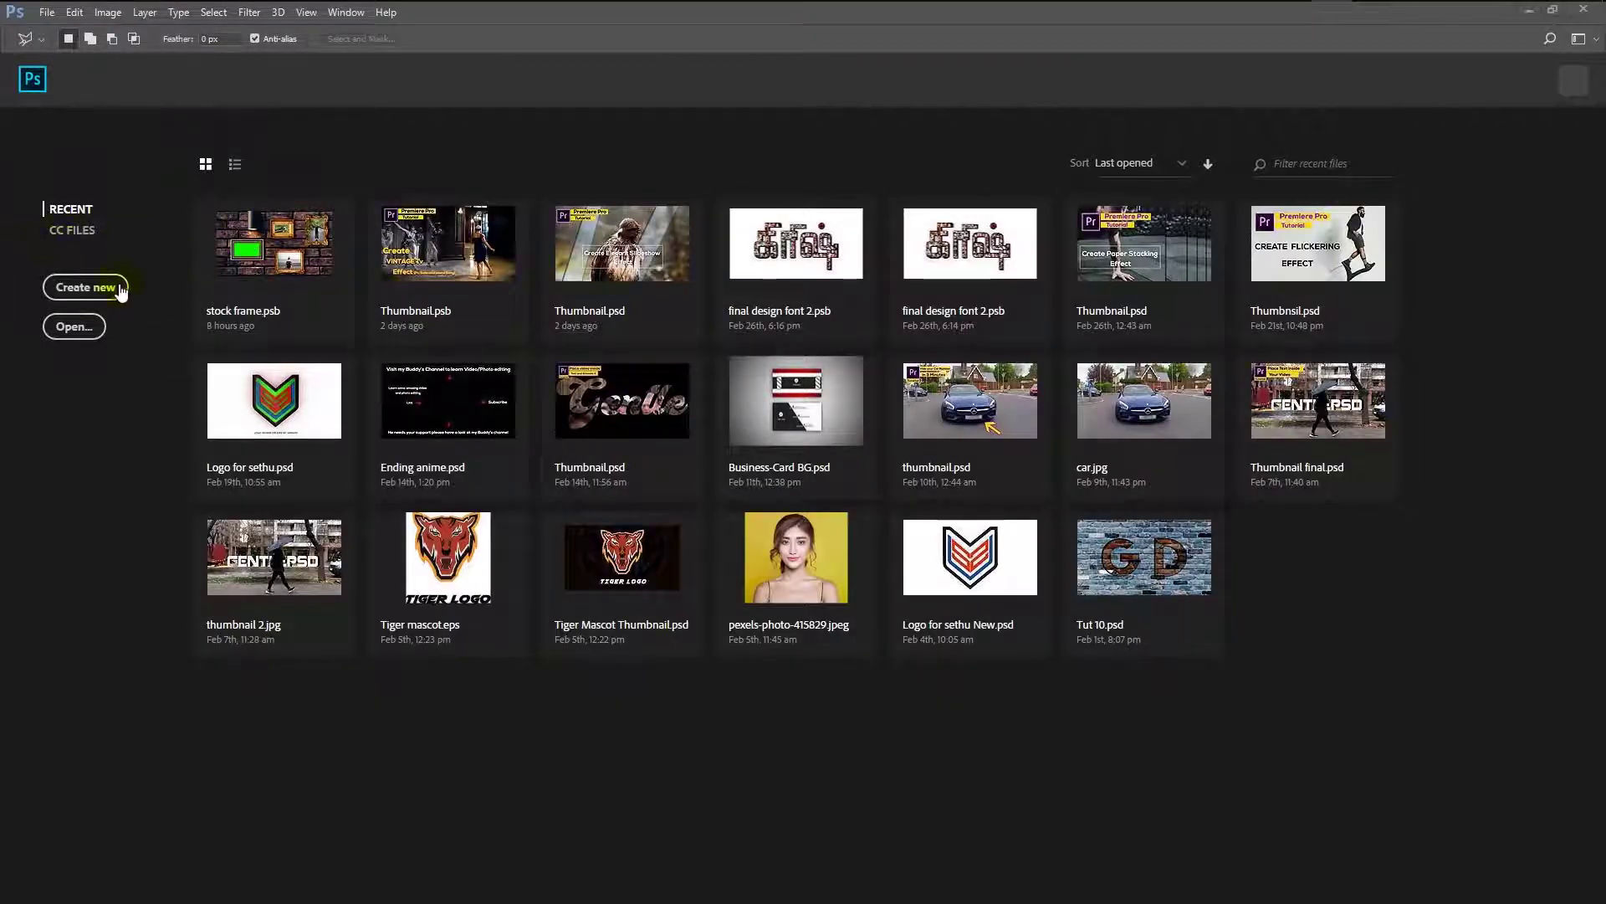
- Create a new white 3840 × 2160 px Photoshop document
left_click(120, 288)
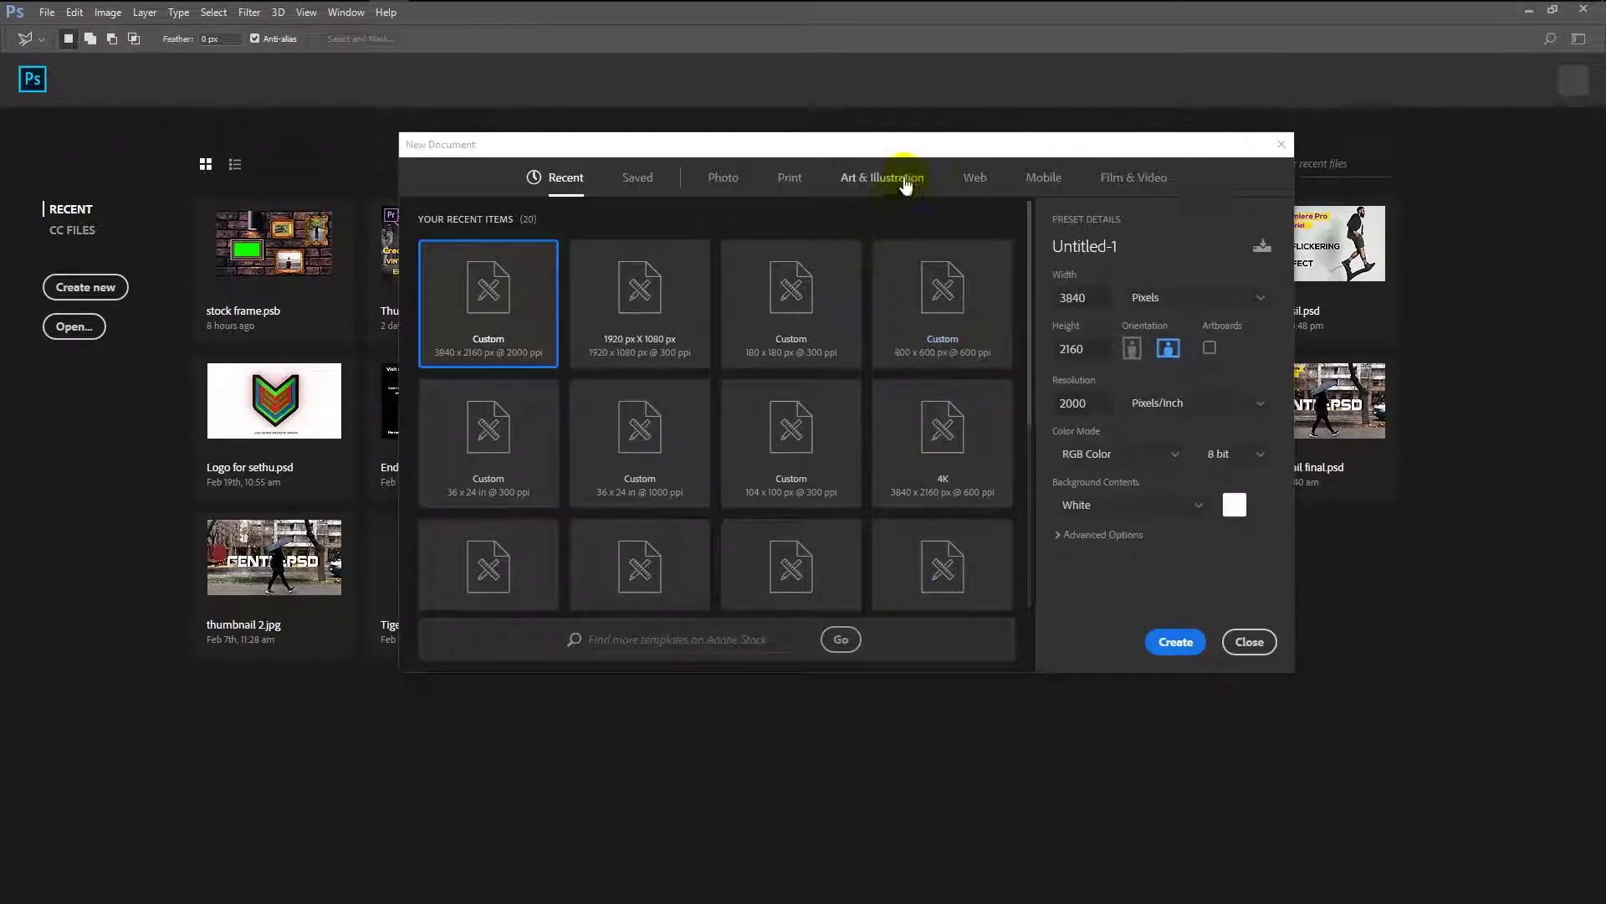
left_click_drag(915, 143, 788, 151)
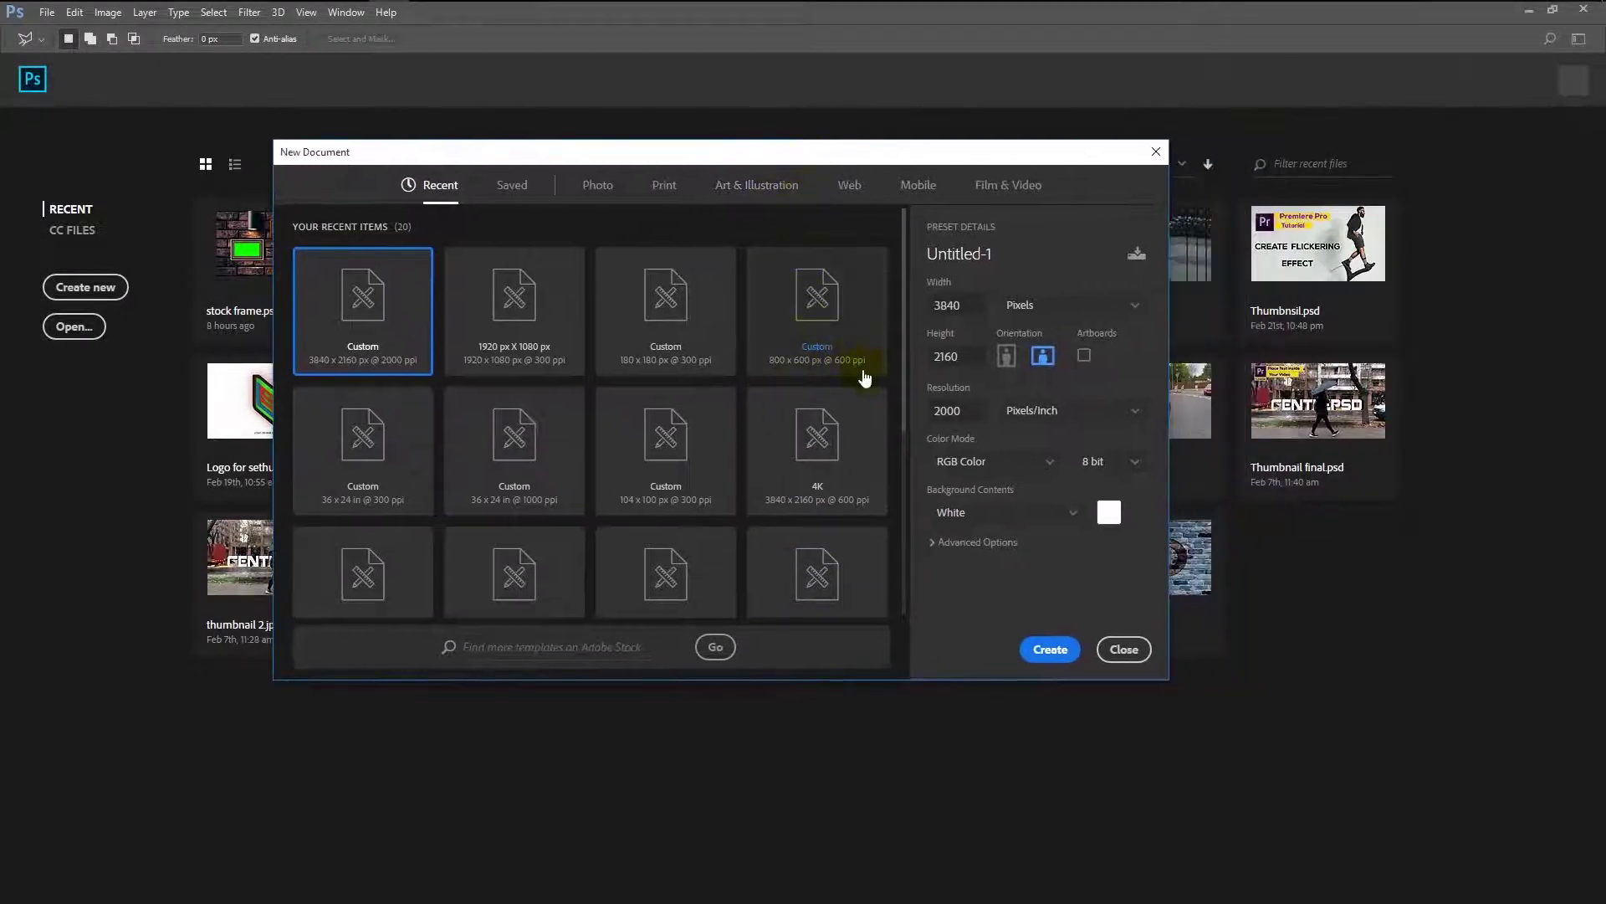
key("Tab")
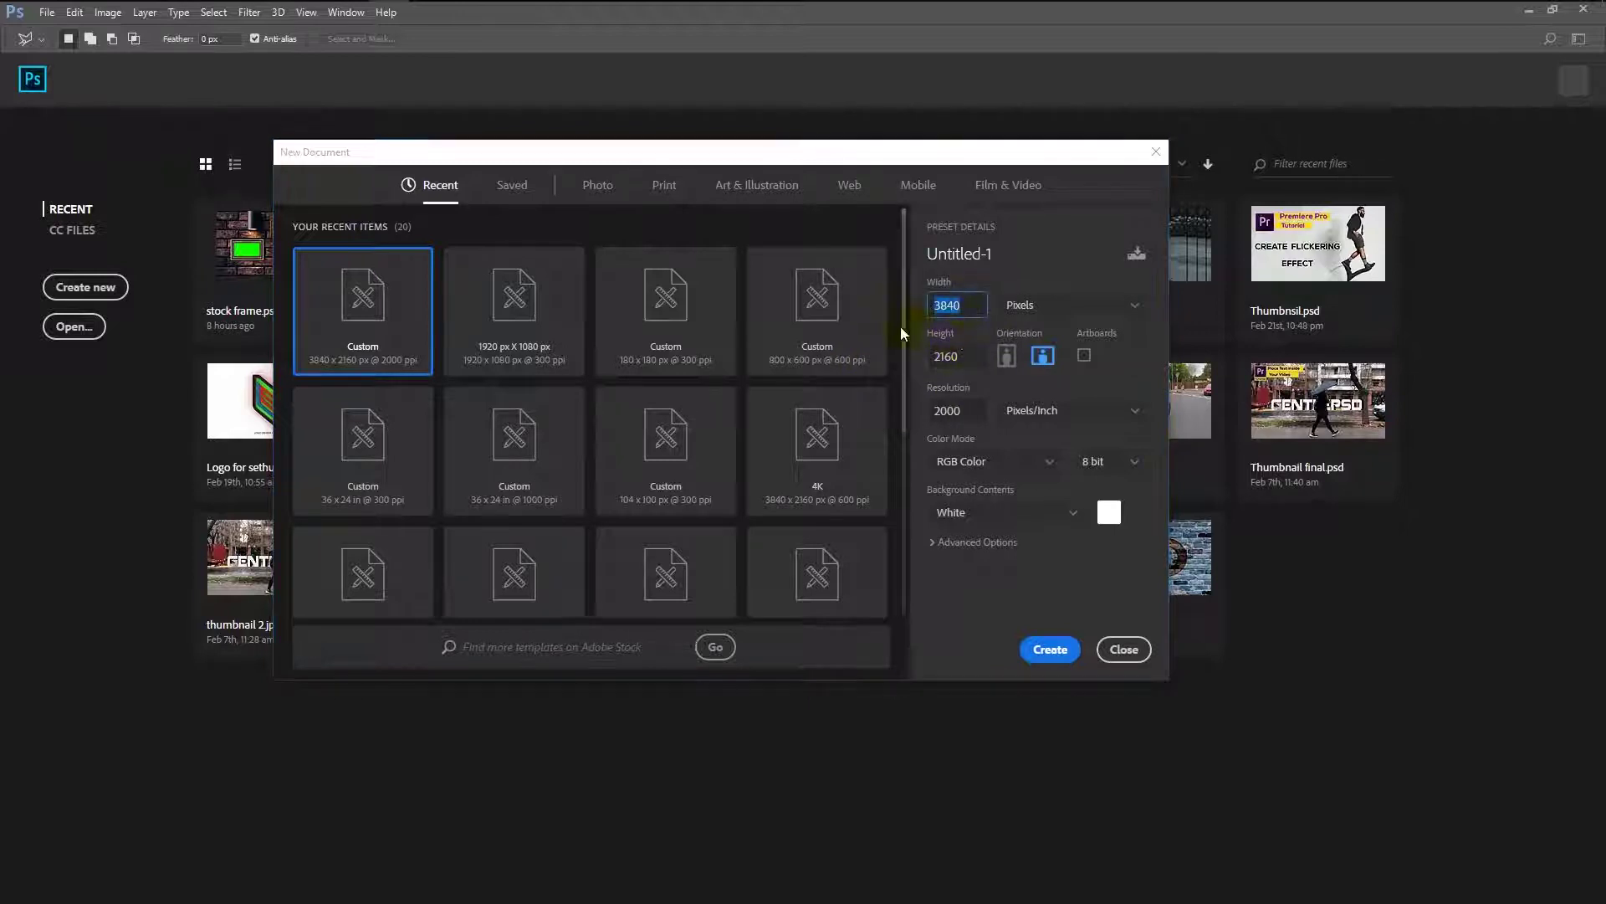
left_click(969, 358)
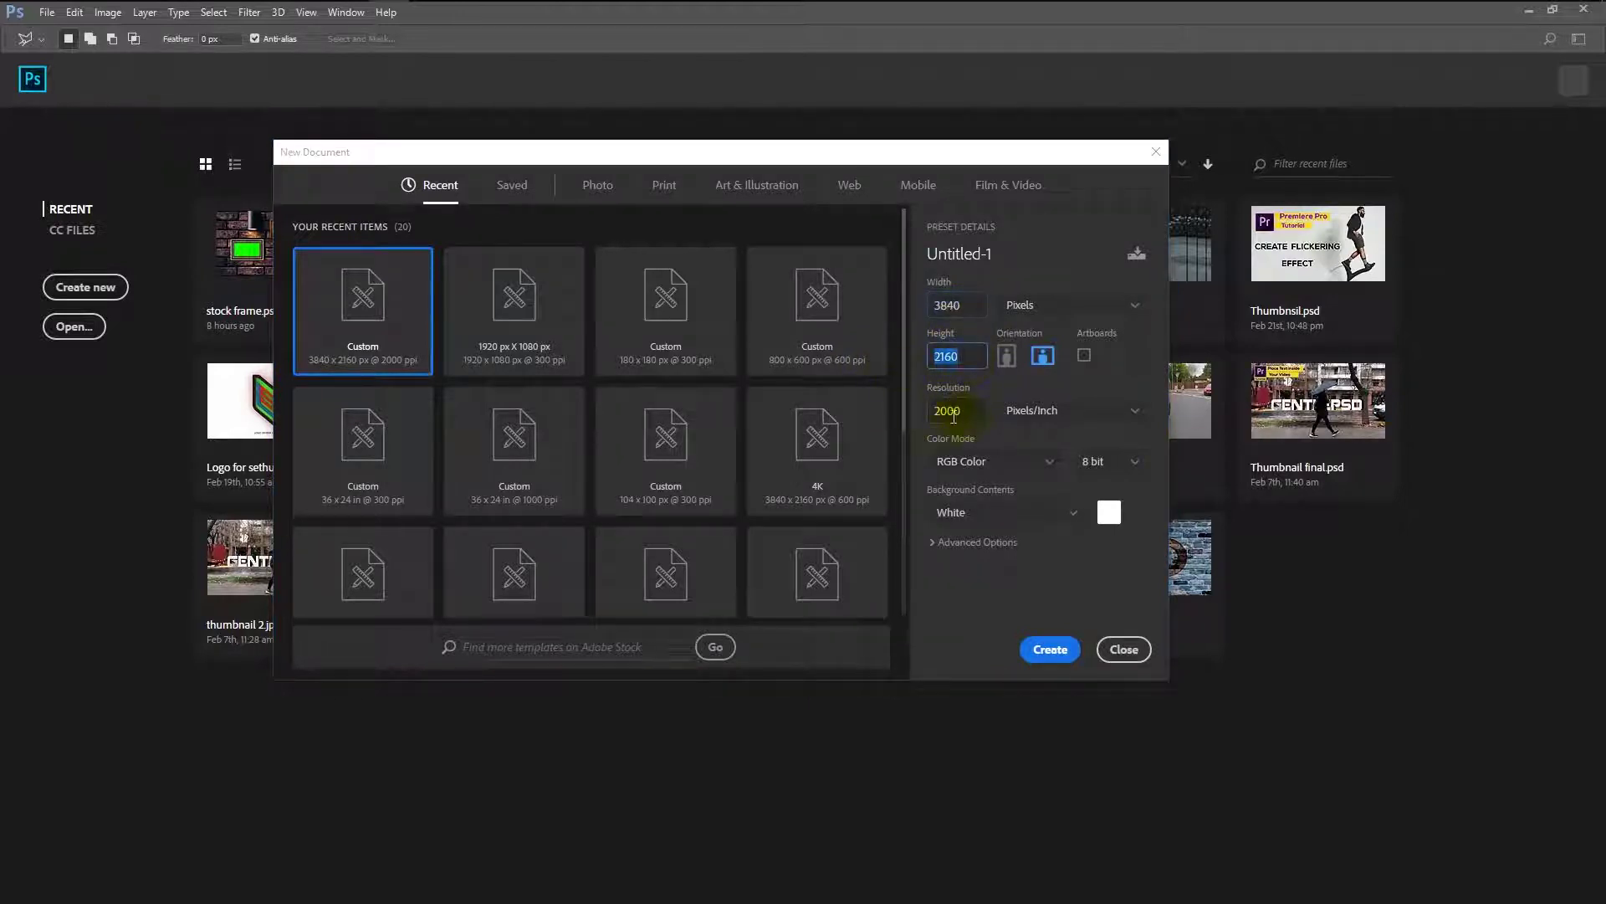
left_click(1051, 650)
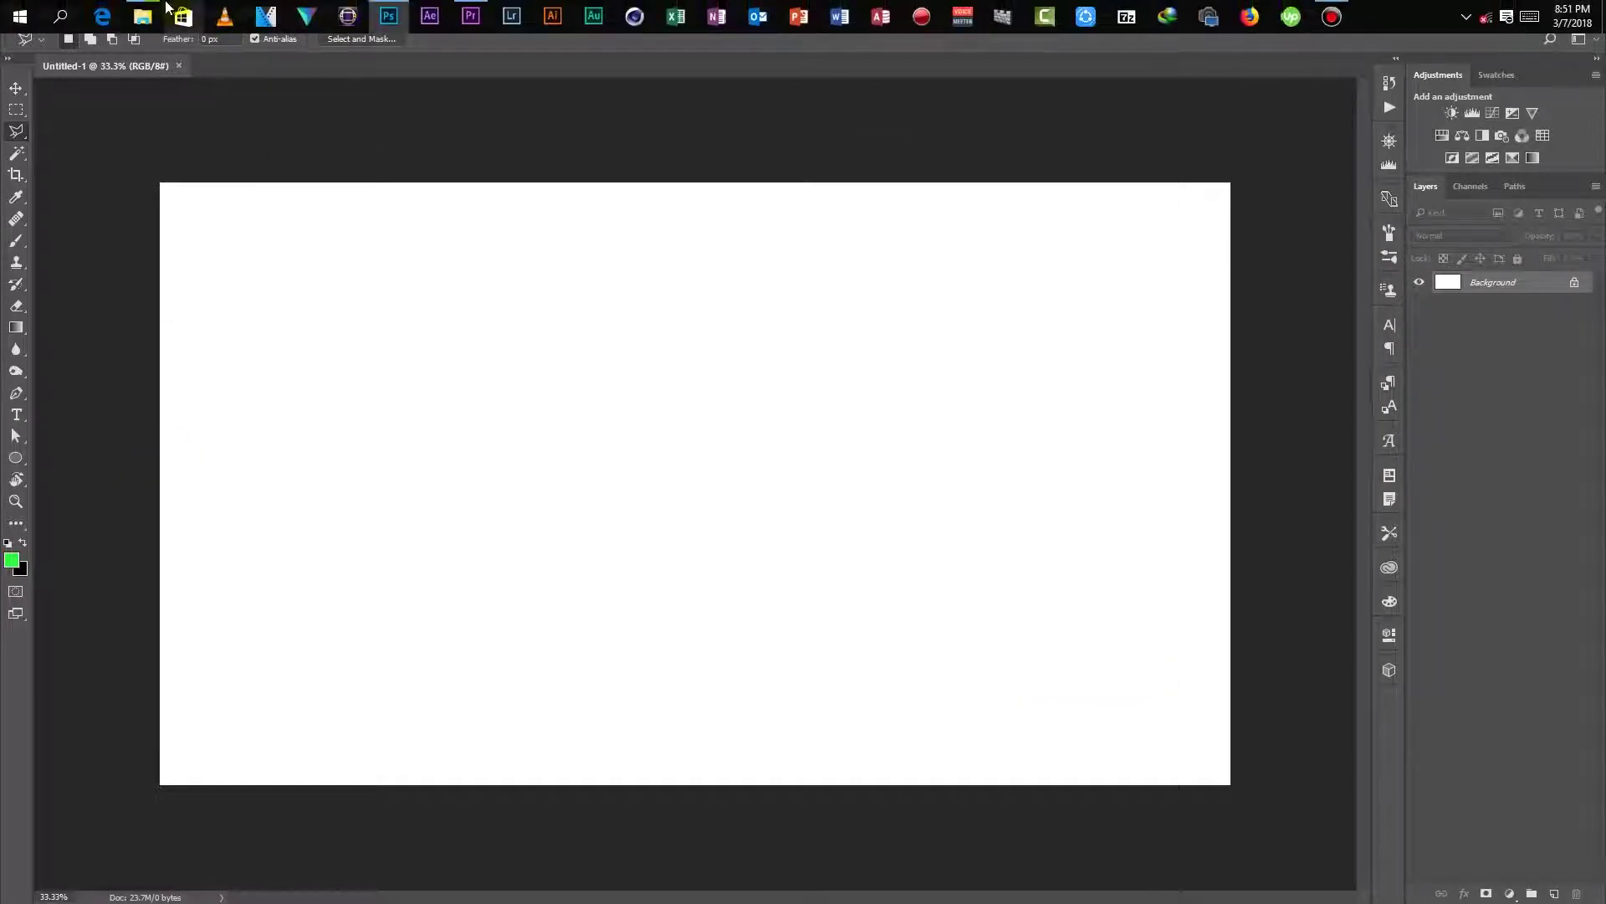
- Place the stock photo pexels-photo-354939 on the canvas and scale it to cover the whole canvas
left_click(142, 17)
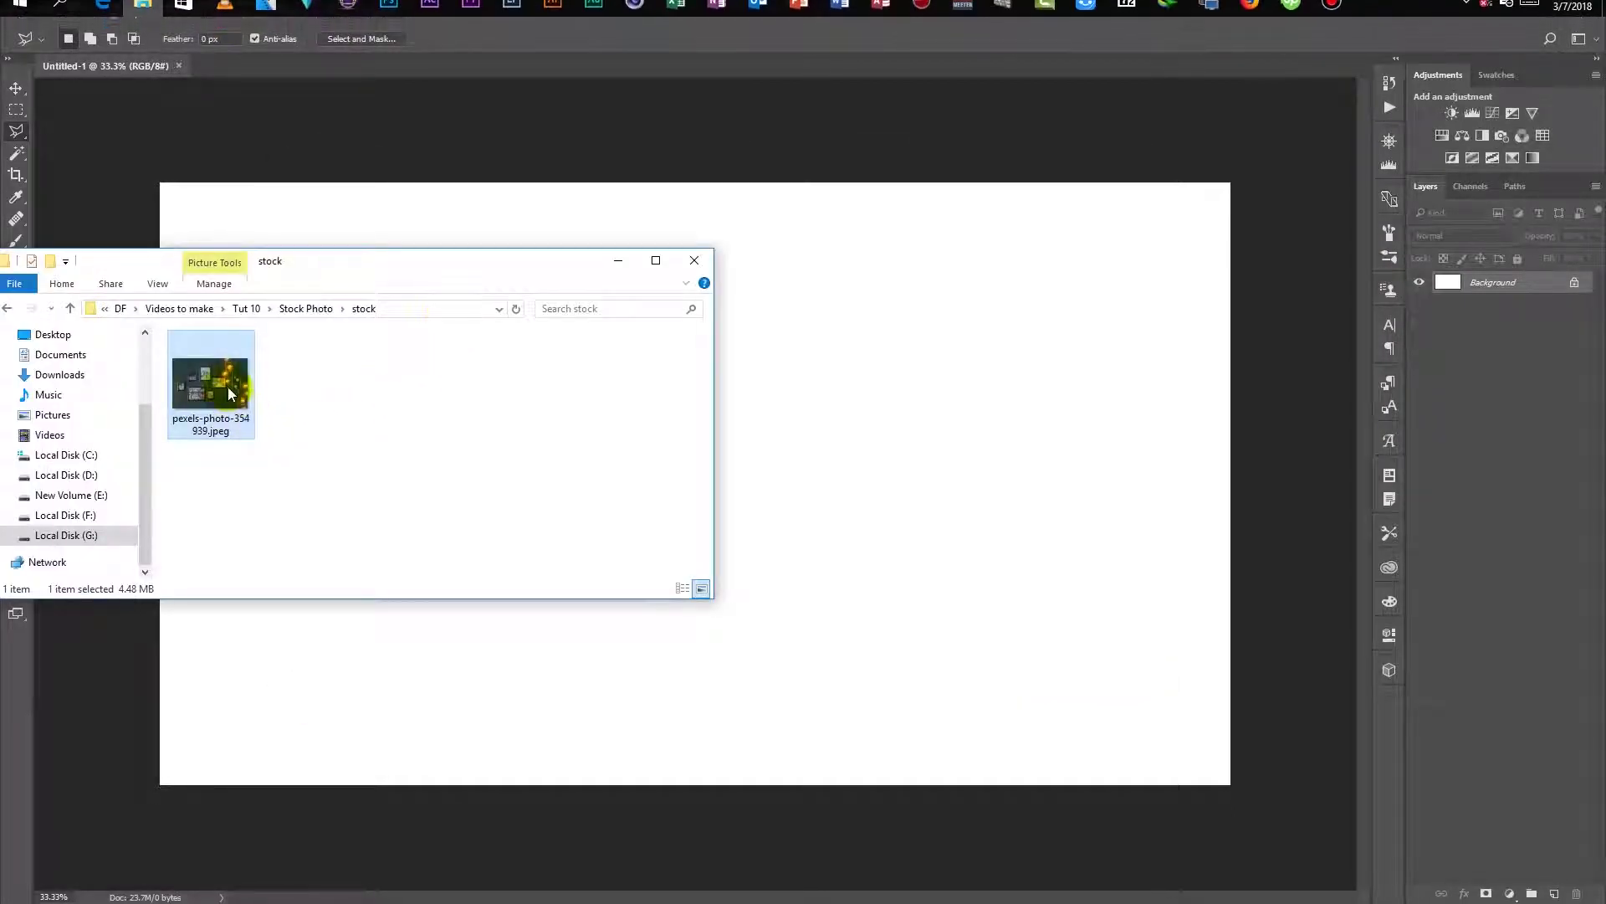
left_click_drag(234, 393, 790, 494)
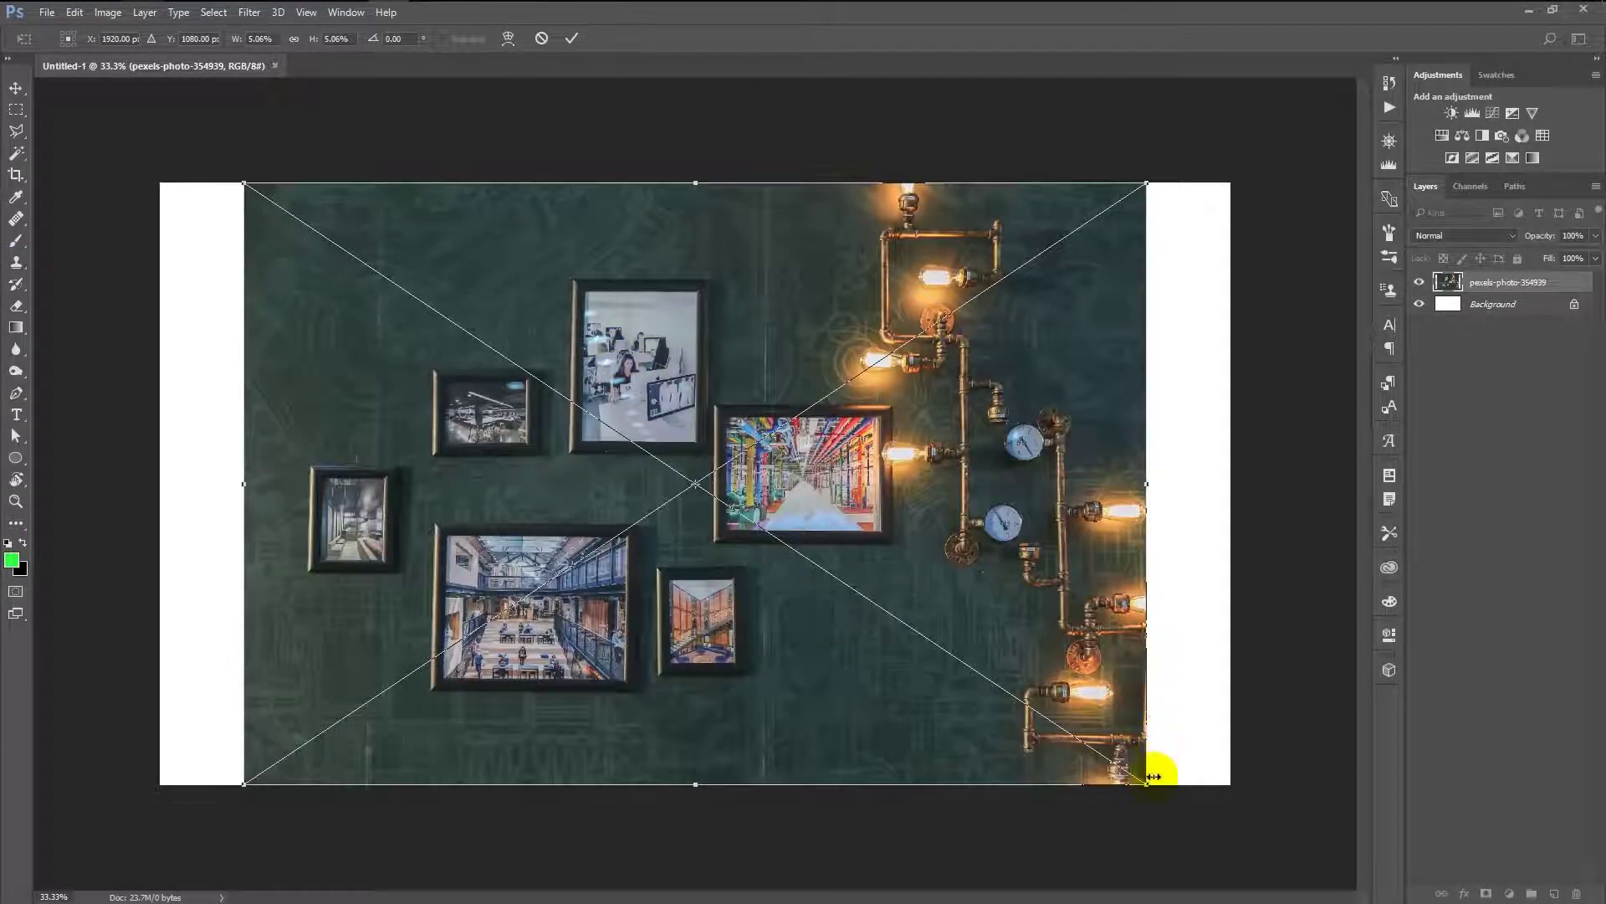
left_click_drag(1157, 788, 1236, 843)
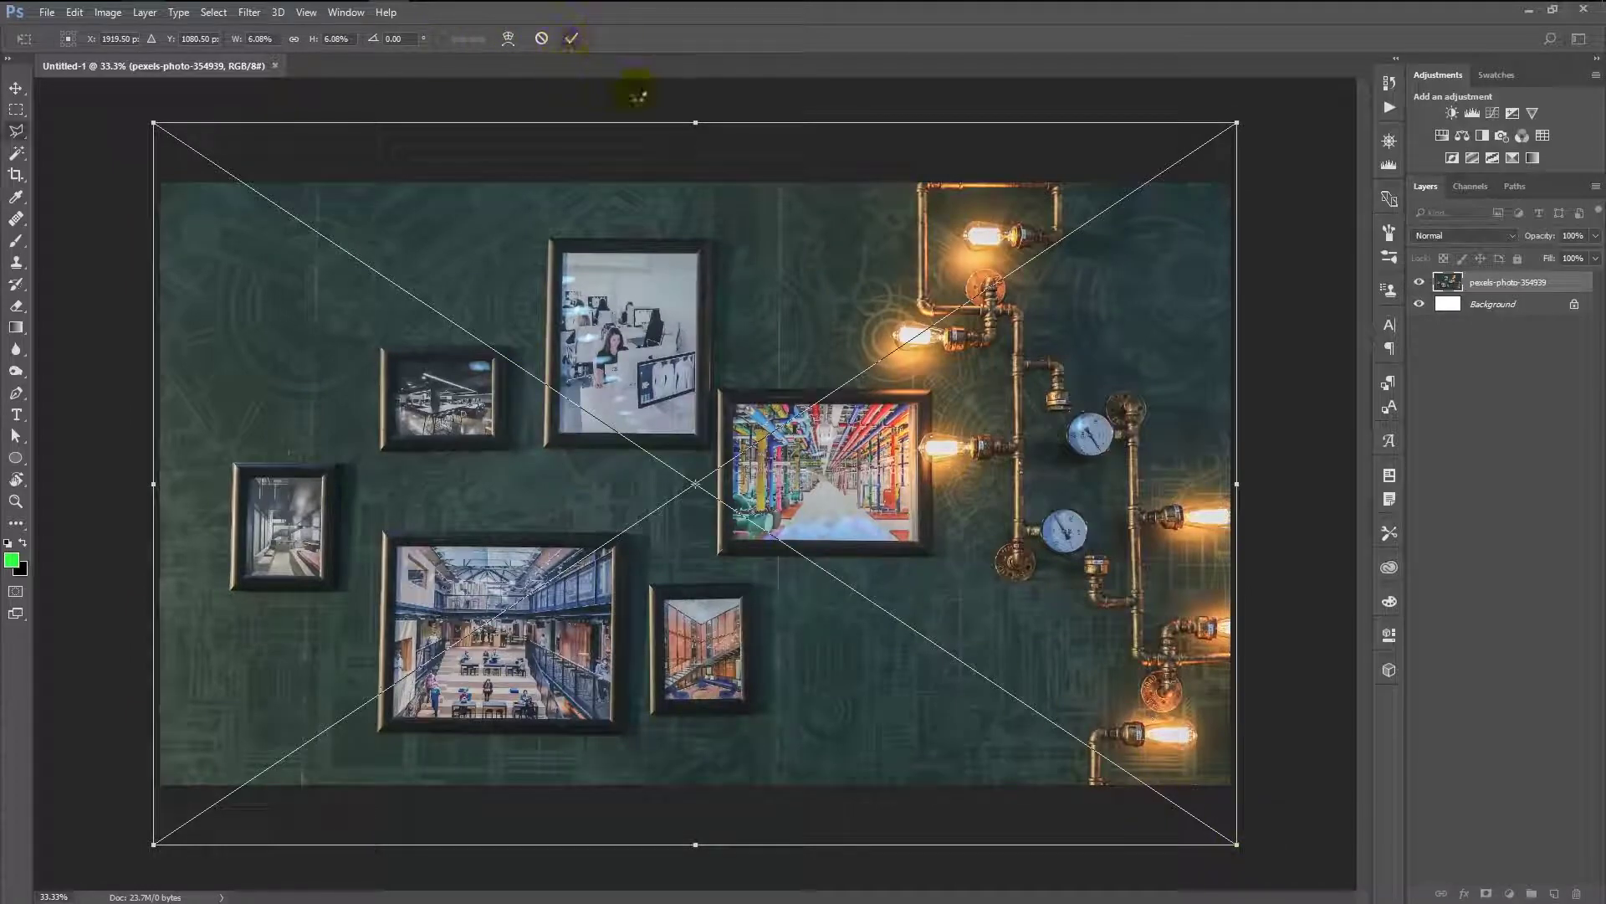
key("Return")
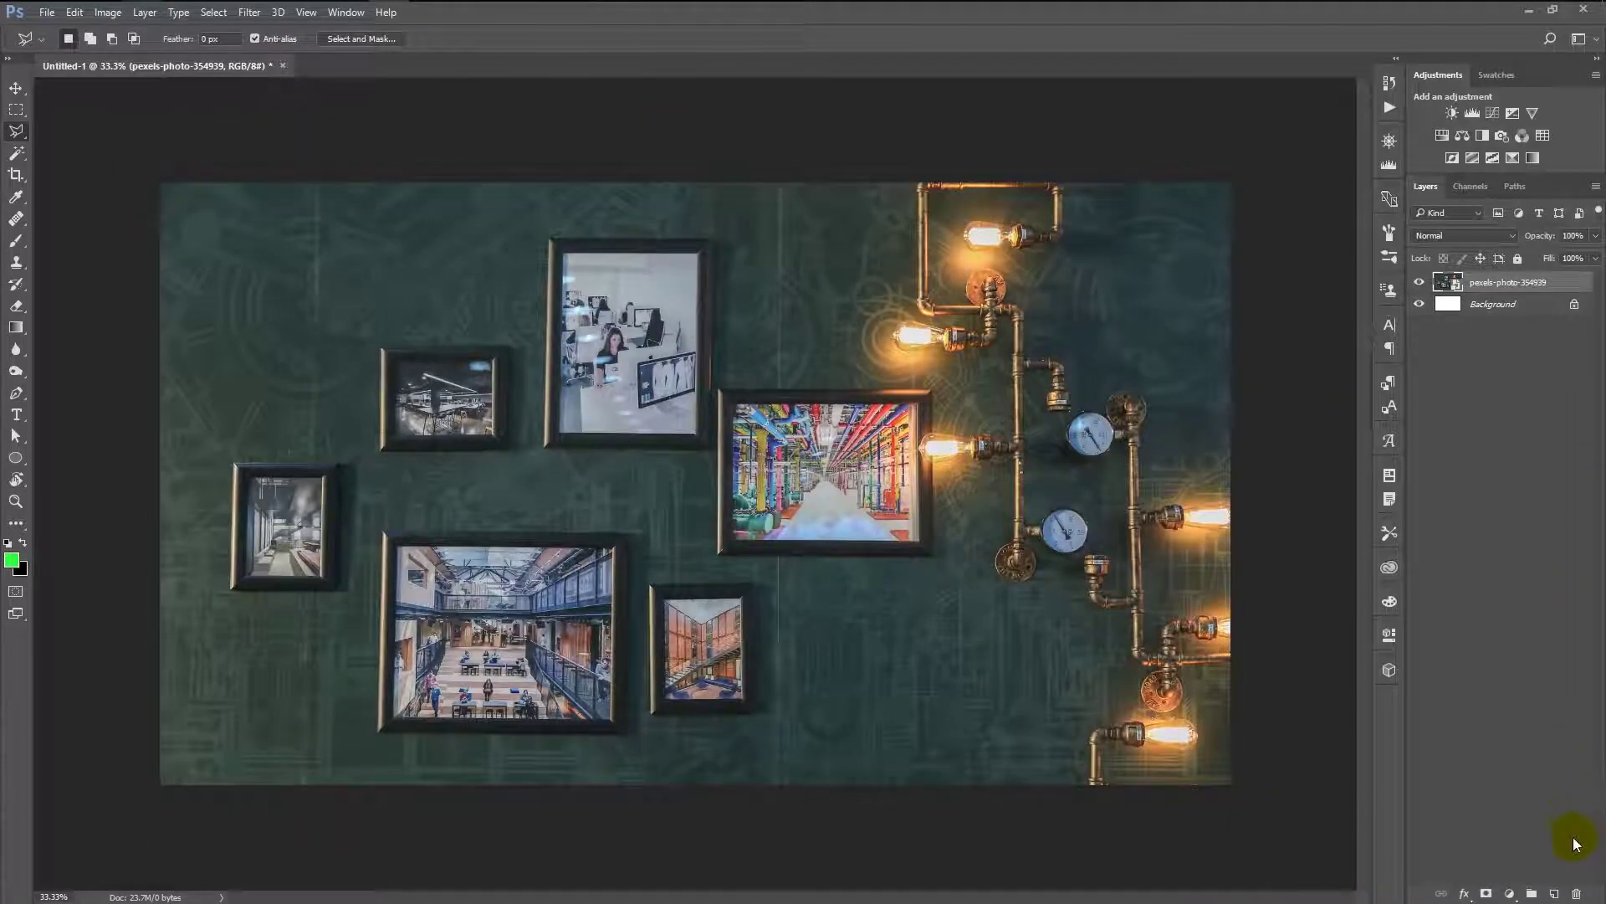
- Add a new empty layer above the photo and zoom into the large bottom-left frame
left_click(1554, 894)
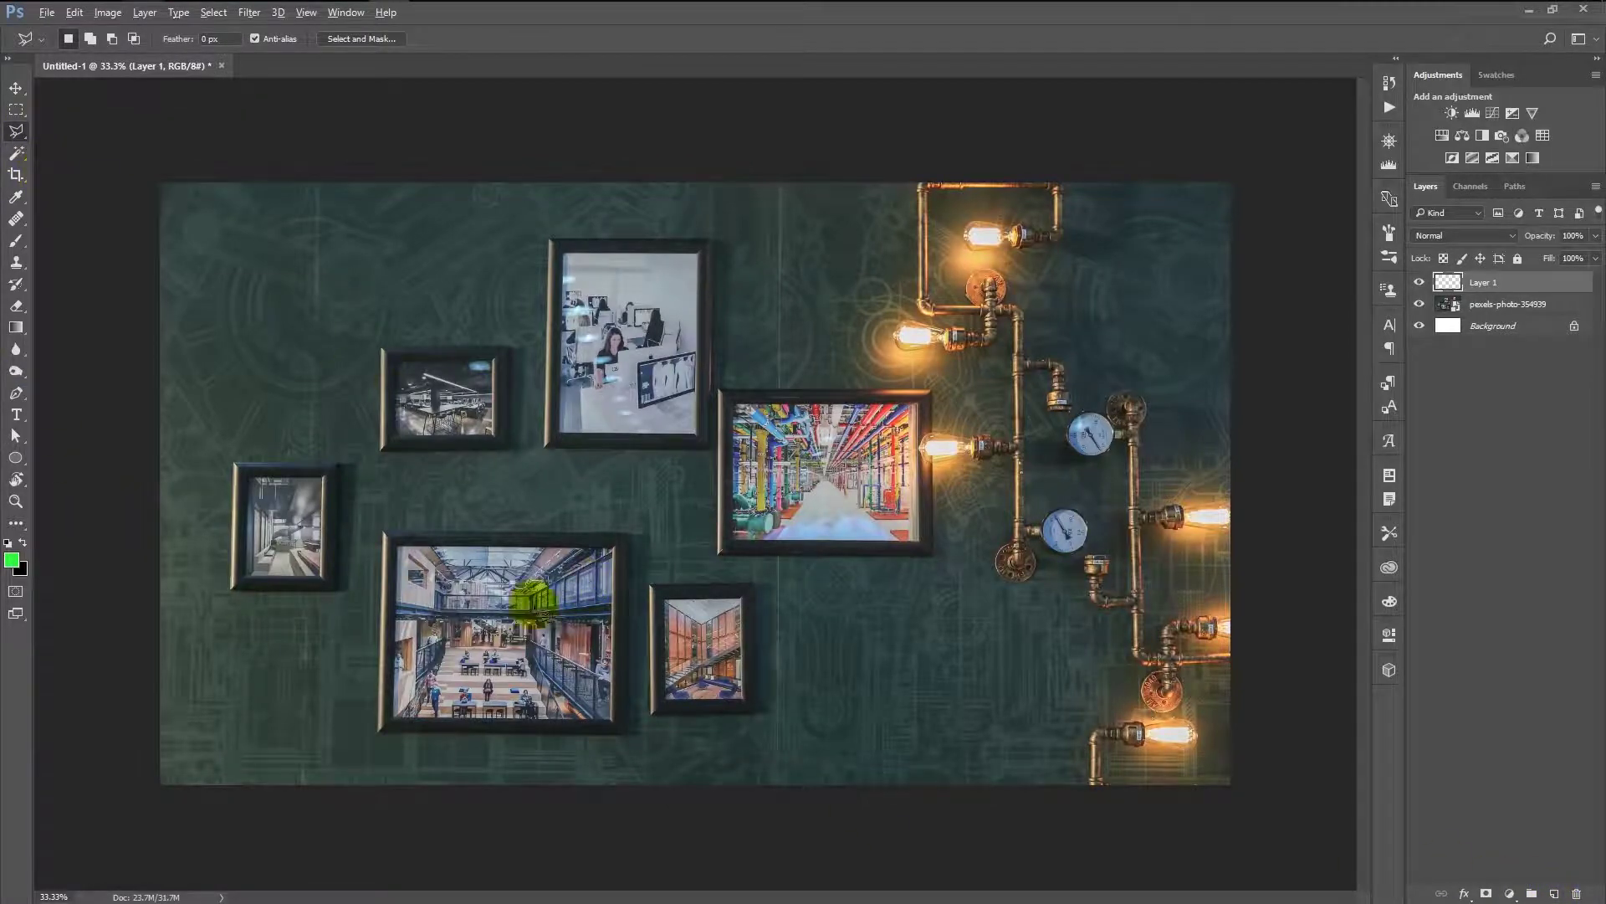
scroll(448, 565, "up", 5)
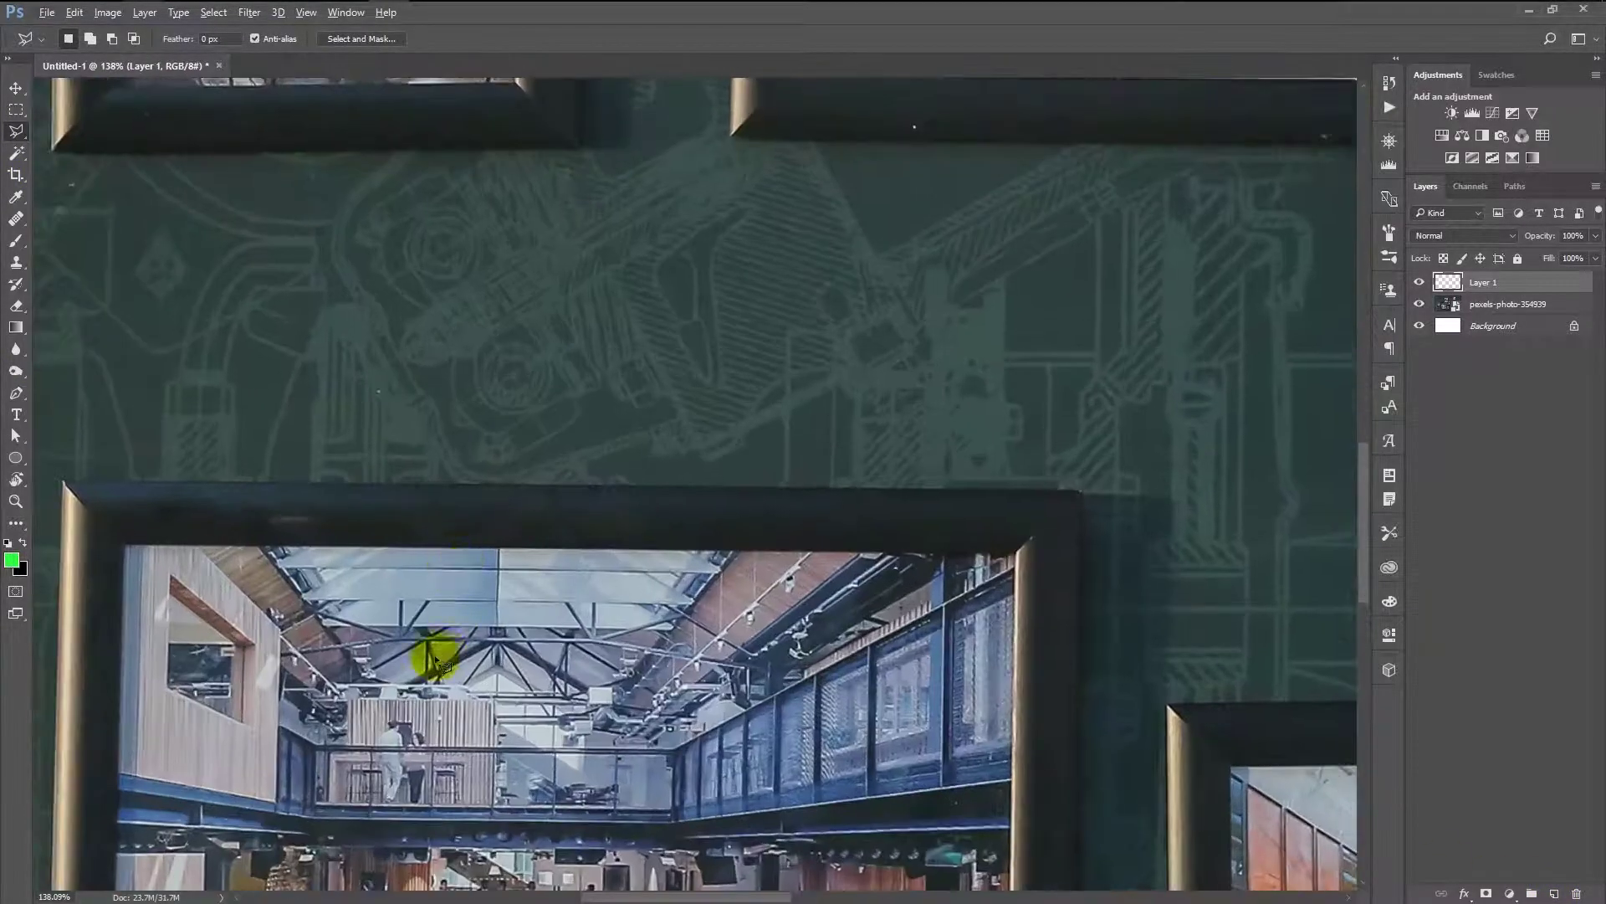
left_click_drag(435, 661, 578, 205)
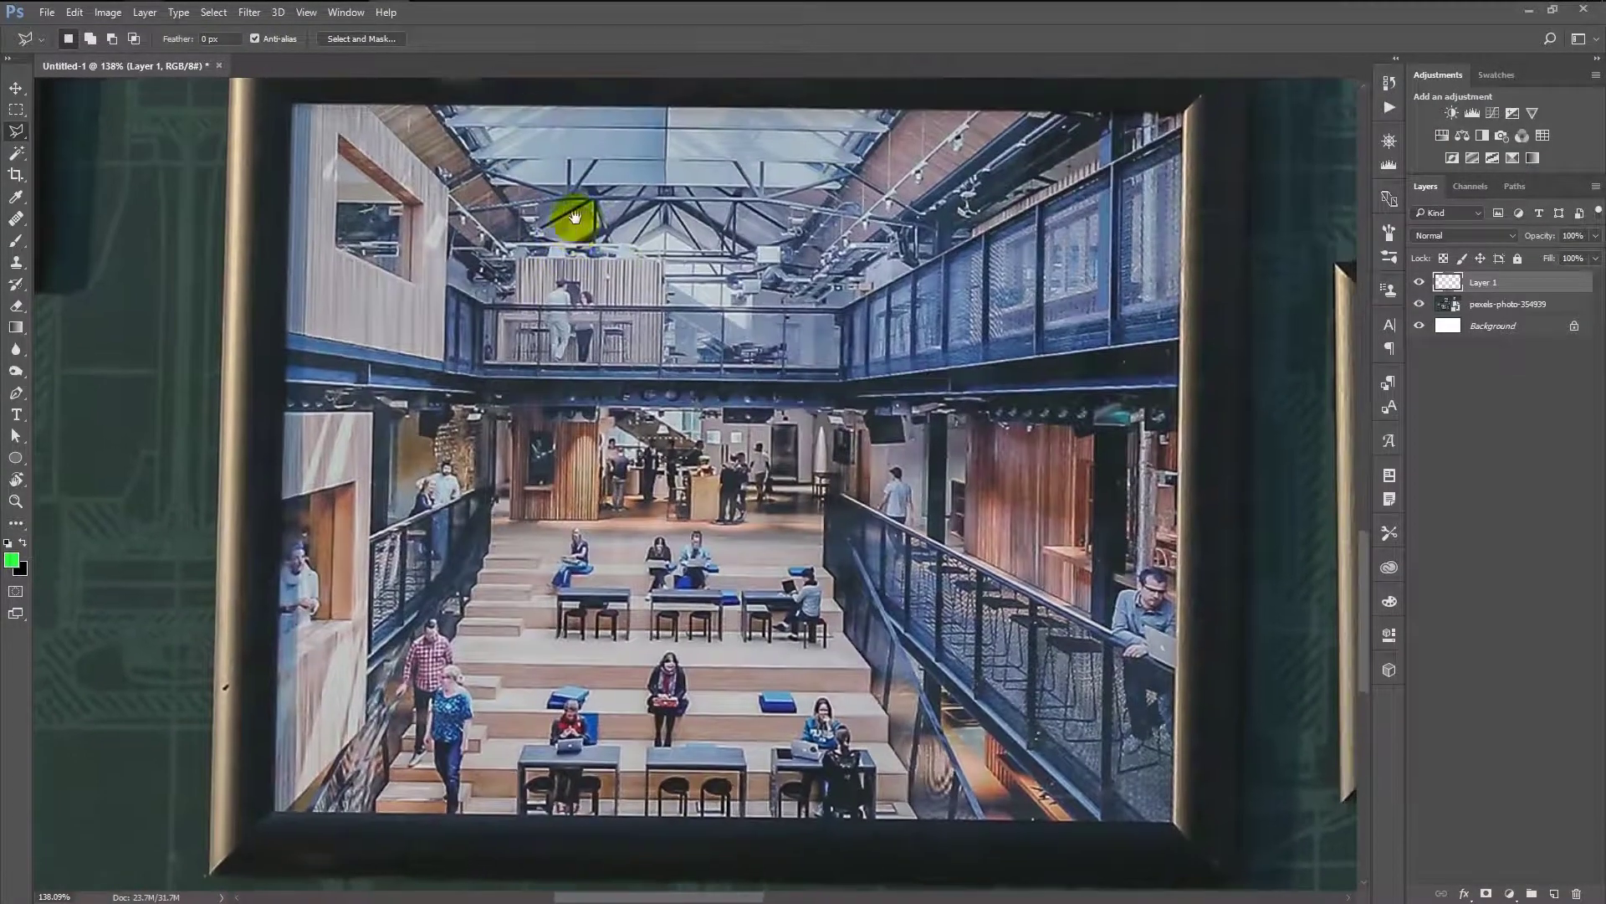
- Outline the frame's inner picture area with a four-corner Polygonal Lasso selection
left_click(292, 107)
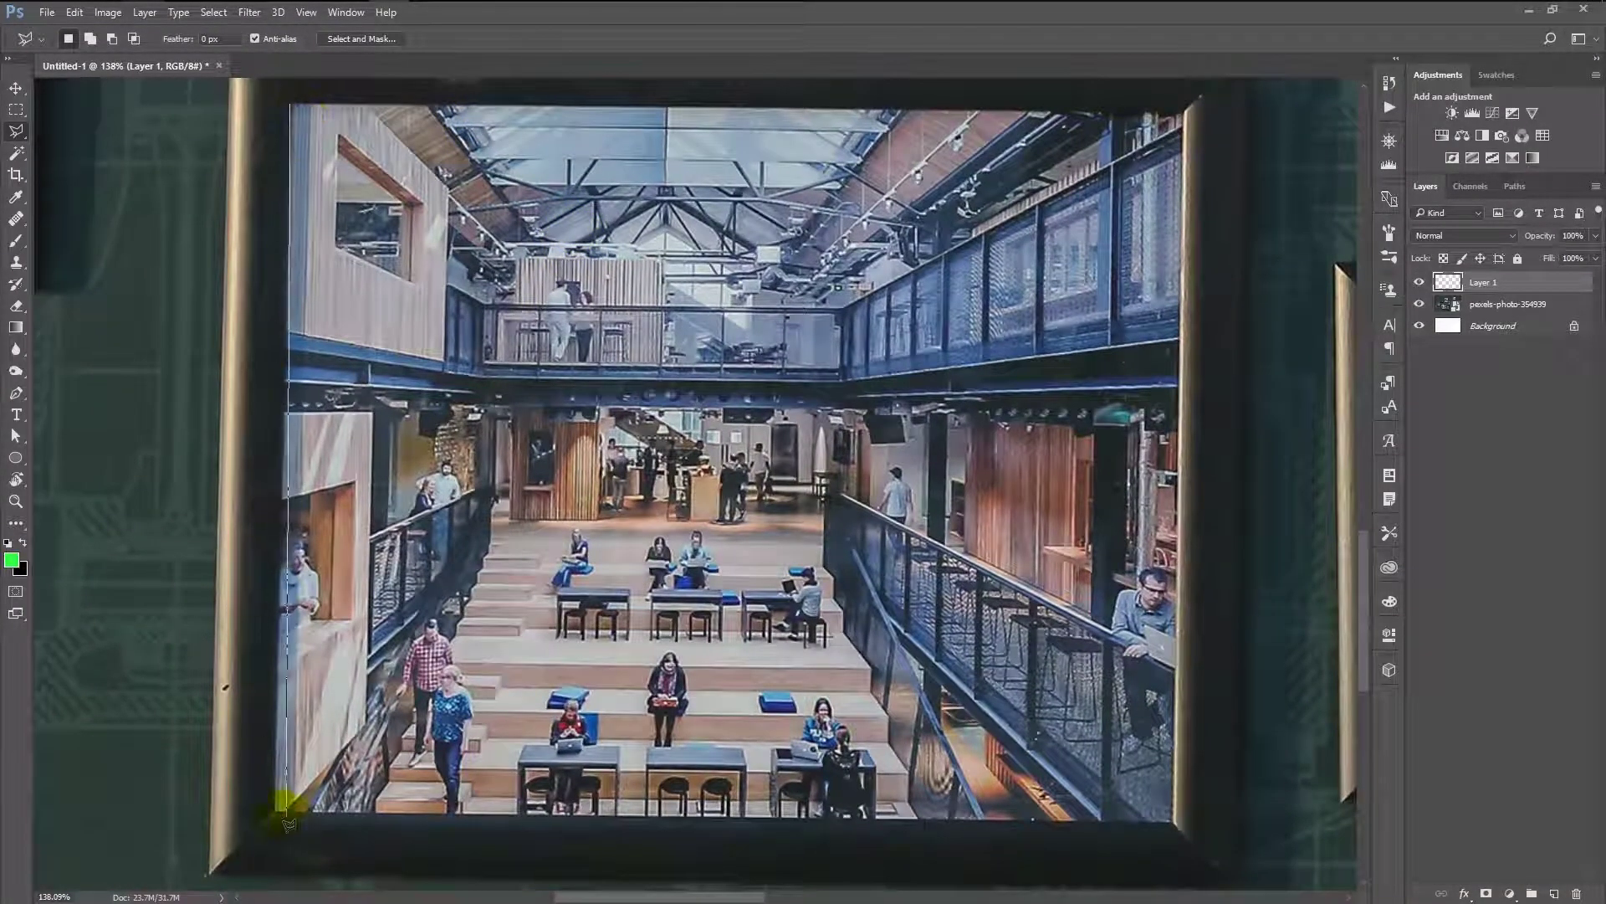
left_click(280, 808)
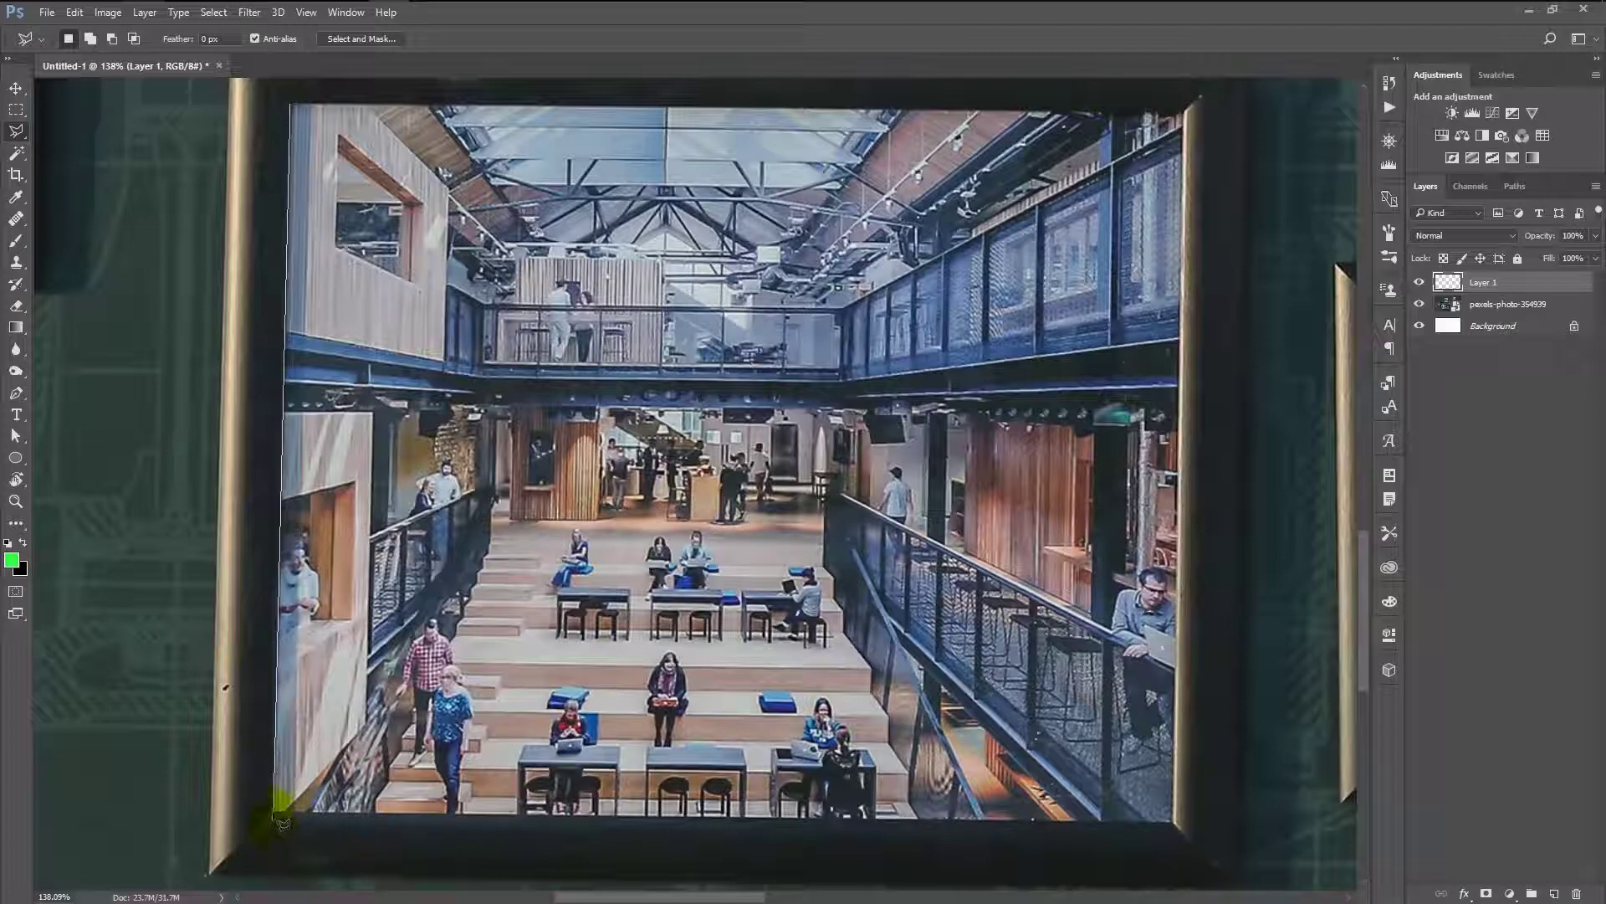
left_click(1162, 826)
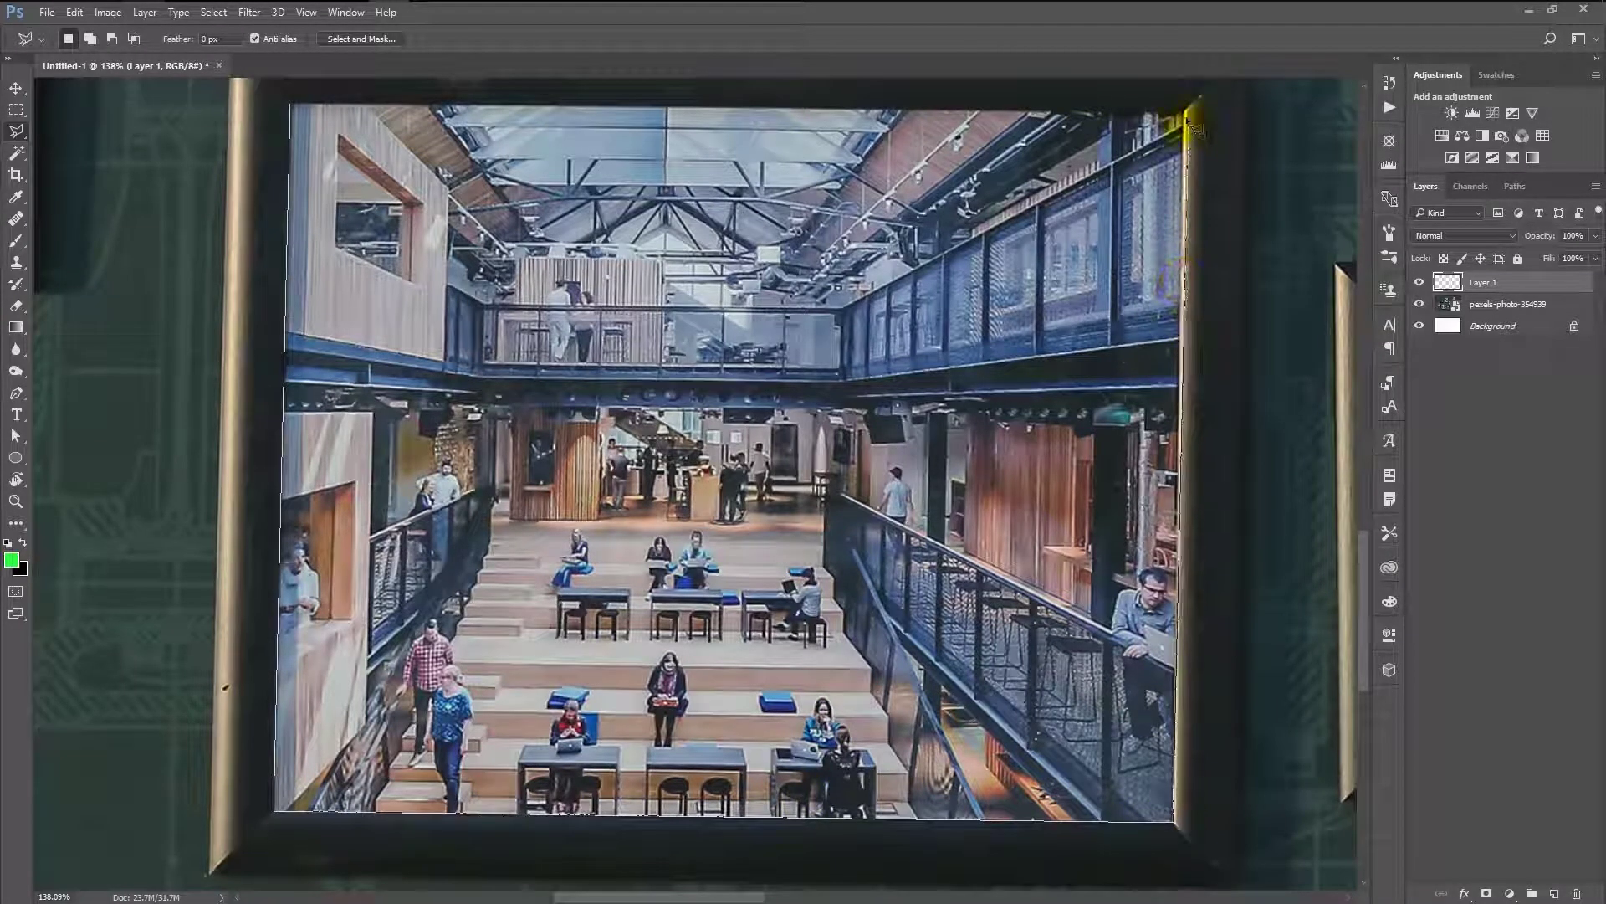
left_click(1184, 111)
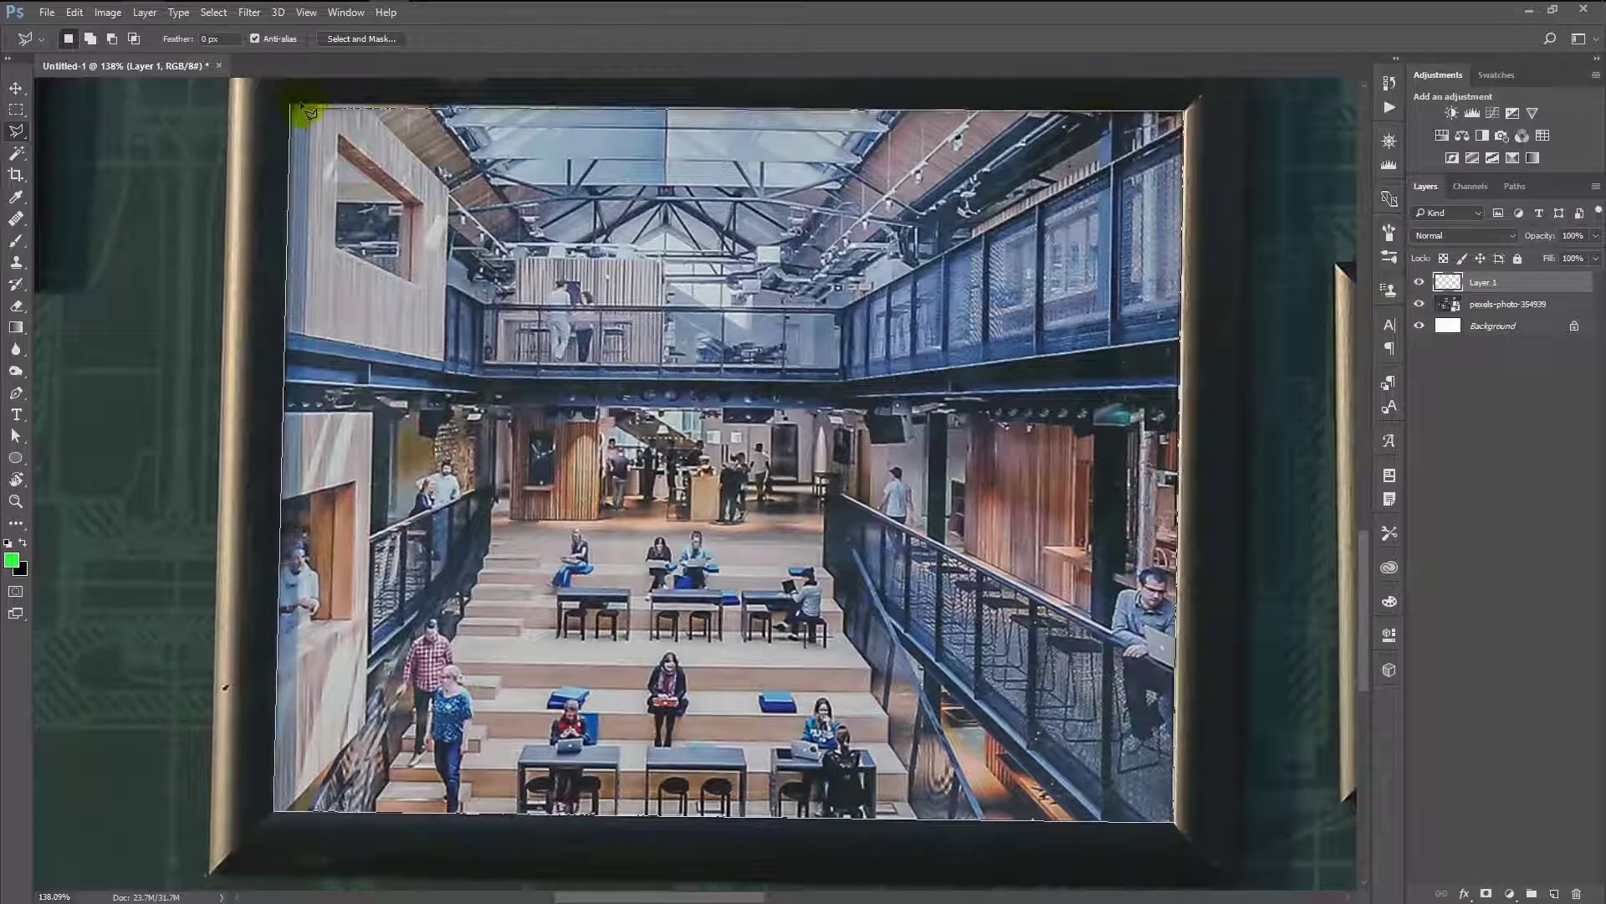
left_click(291, 104)
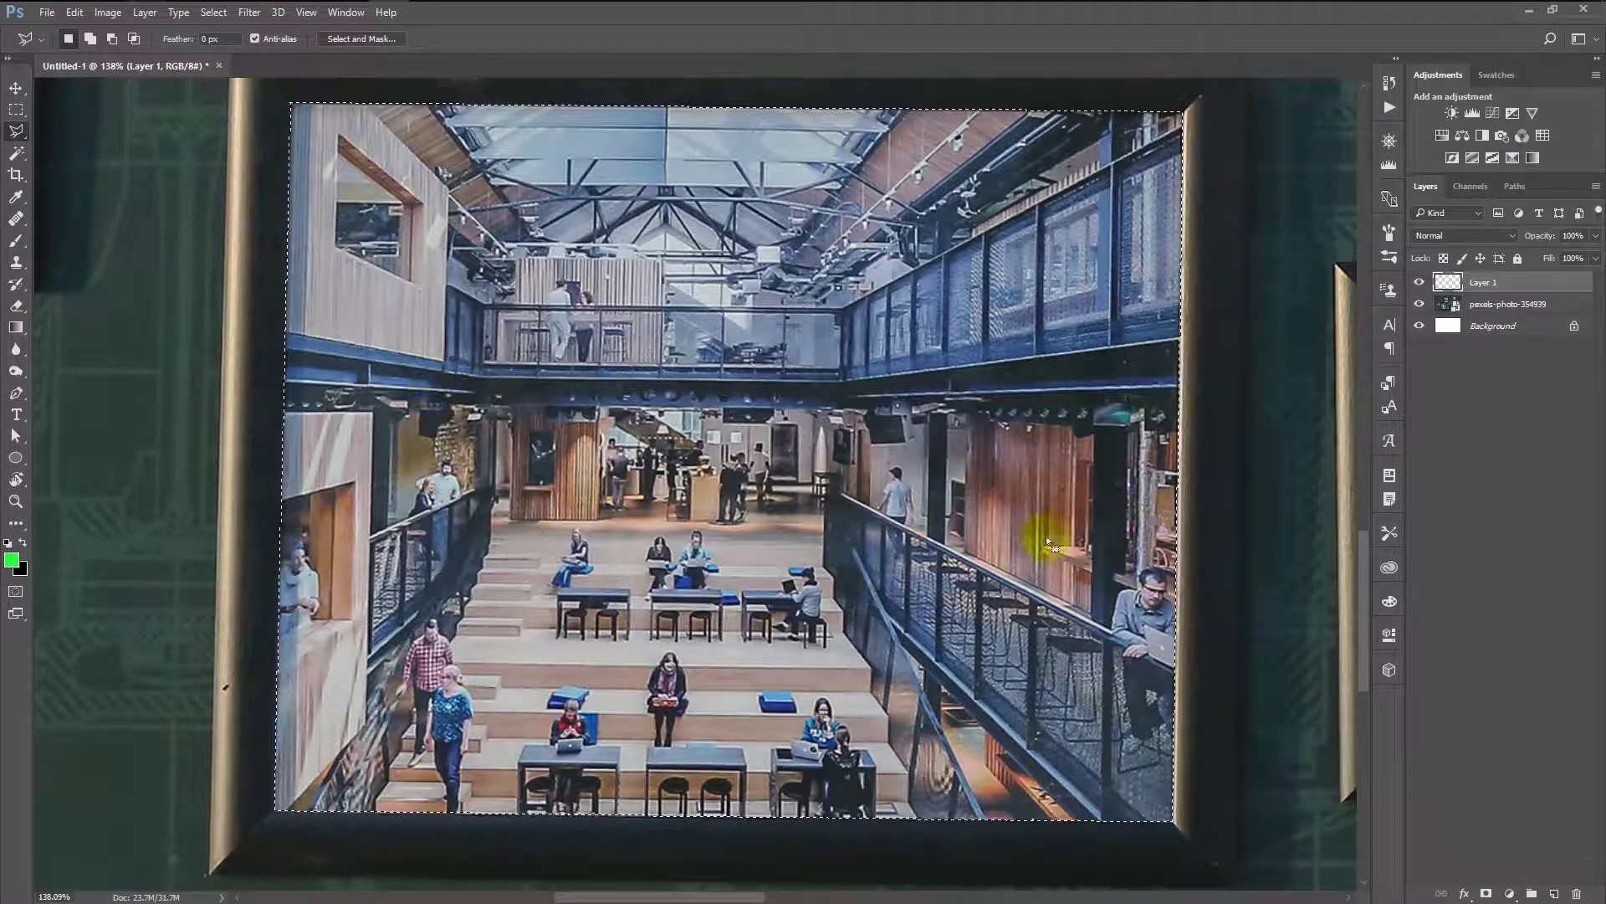
- Fill the selection on Layer 1 with bright green foreground colour and deselect
left_click(11, 559)
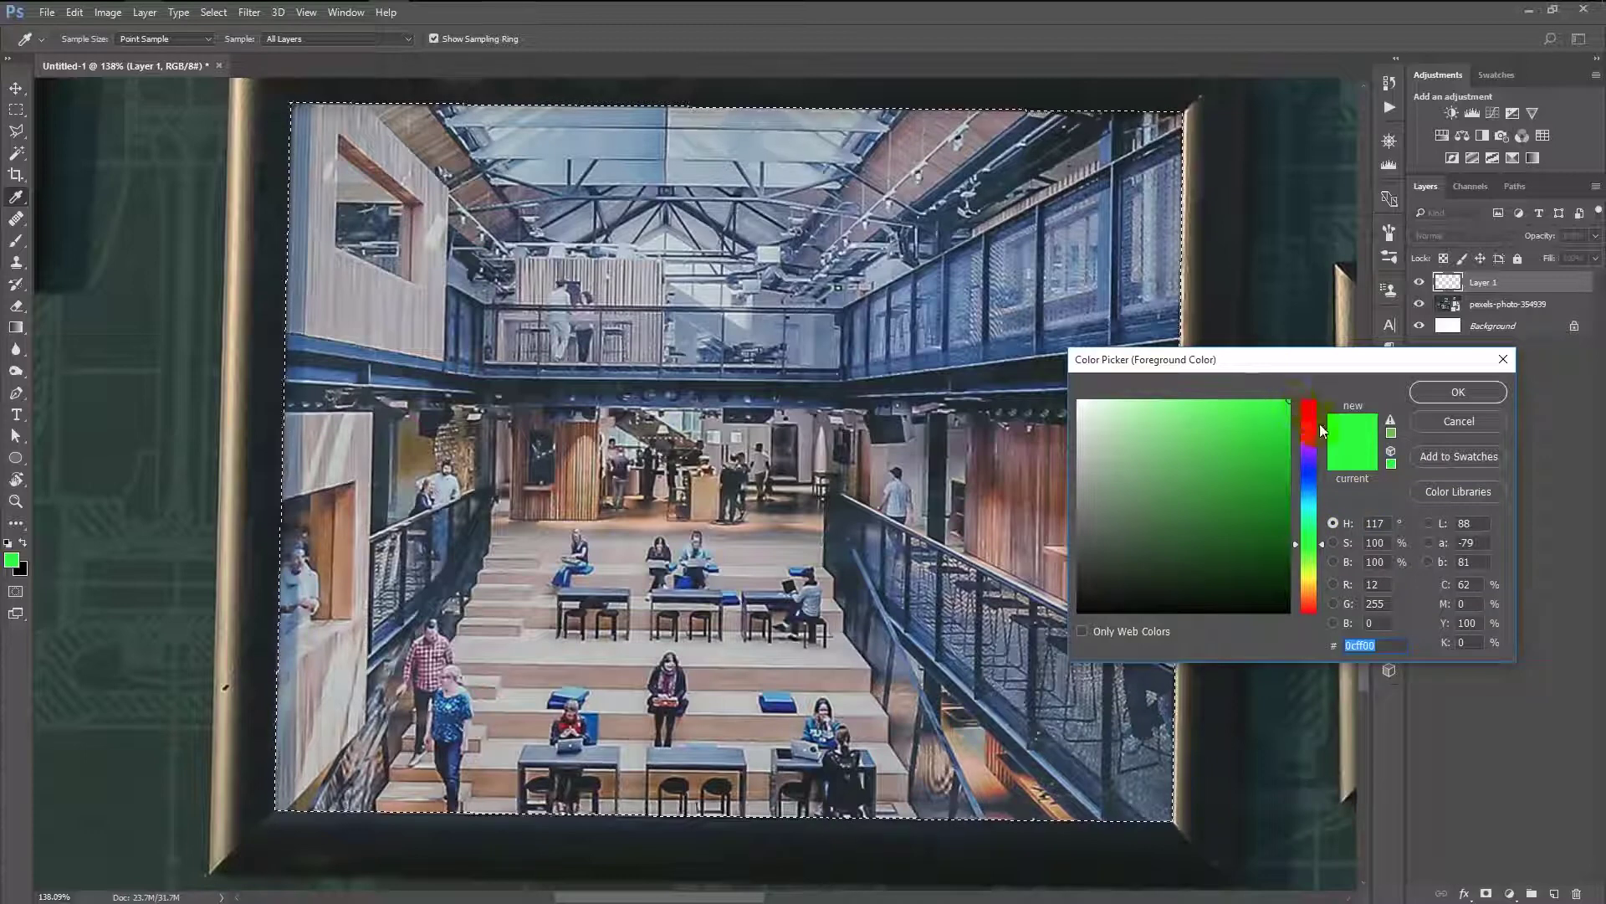
left_click(1432, 393)
key("l")
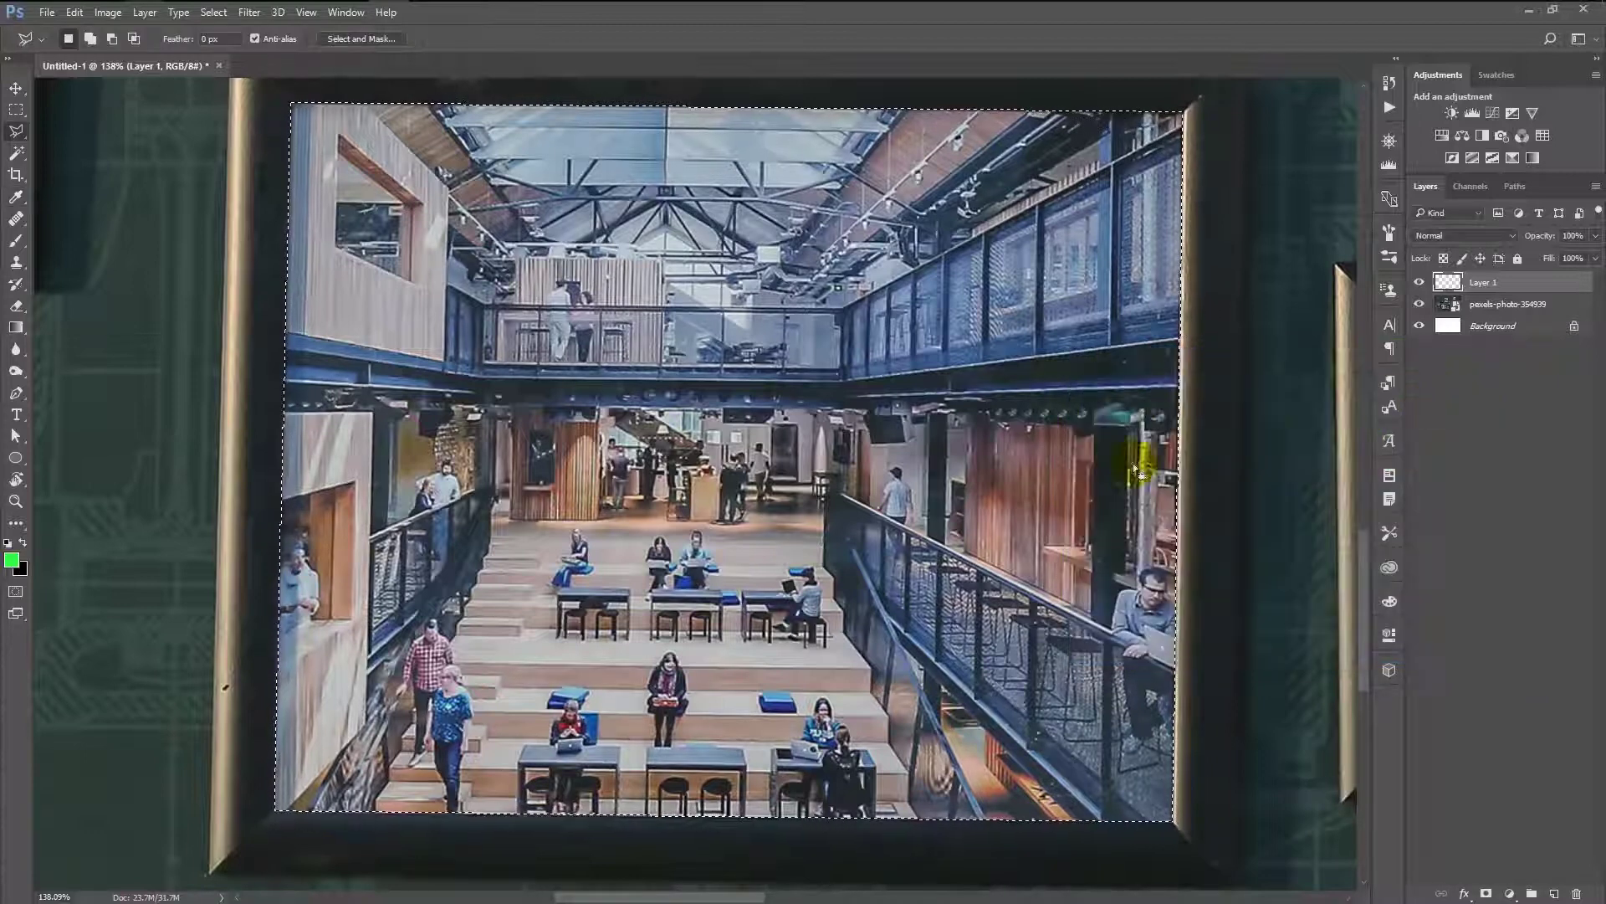
key("alt+BackSpace")
key("ctrl+d")
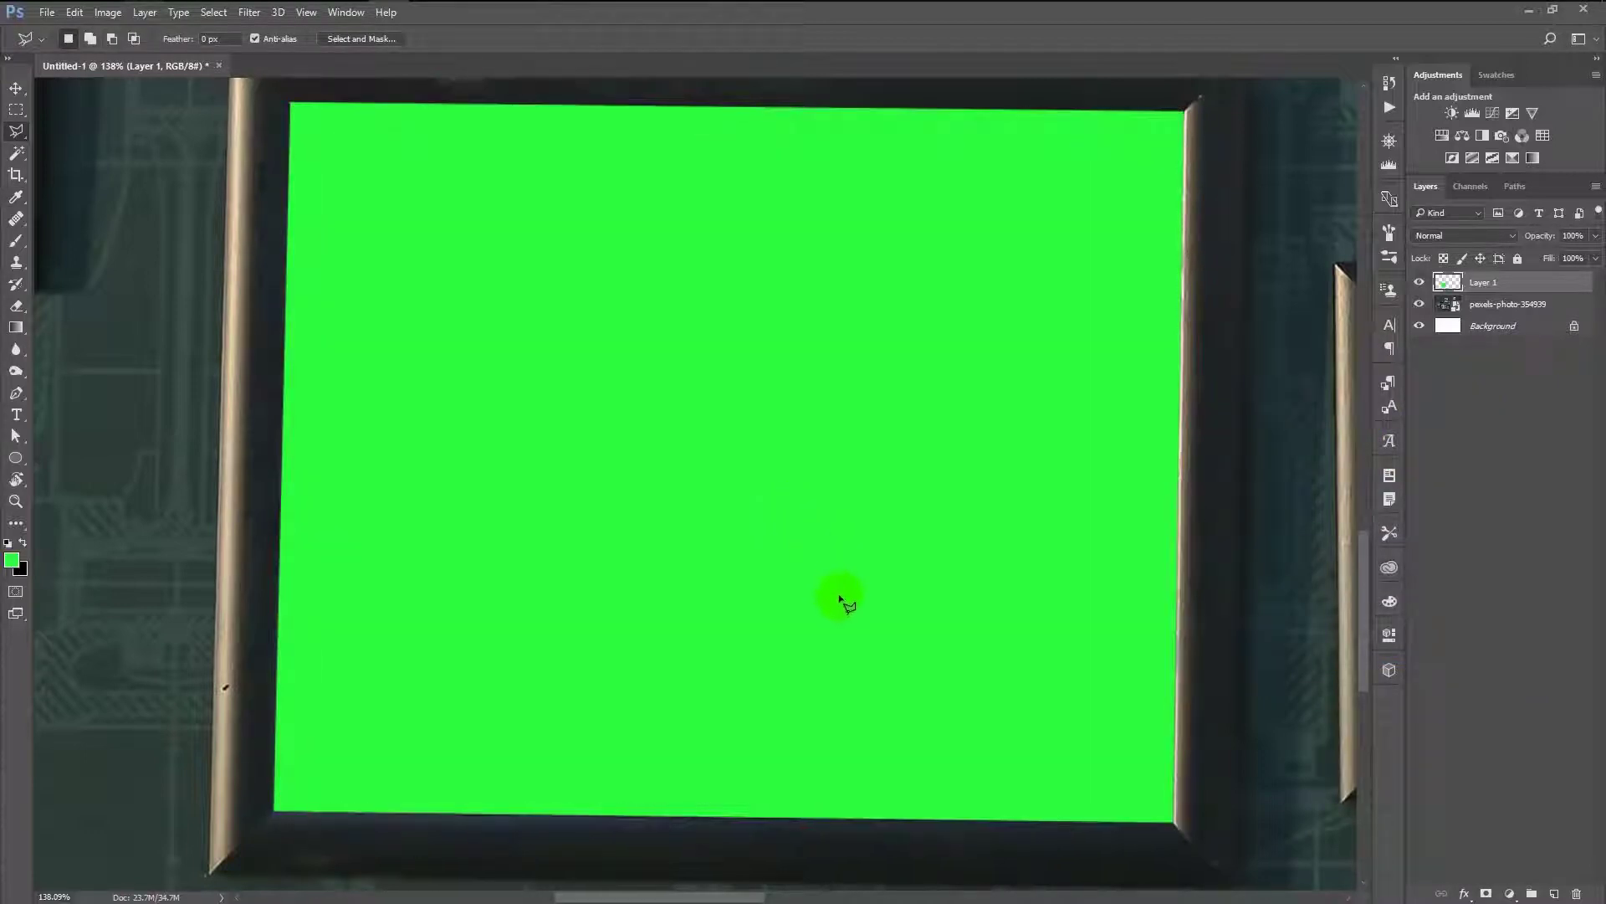
- Review the green fill and briefly bring up Save for Web without exporting
scroll(840, 601, "down", 5)
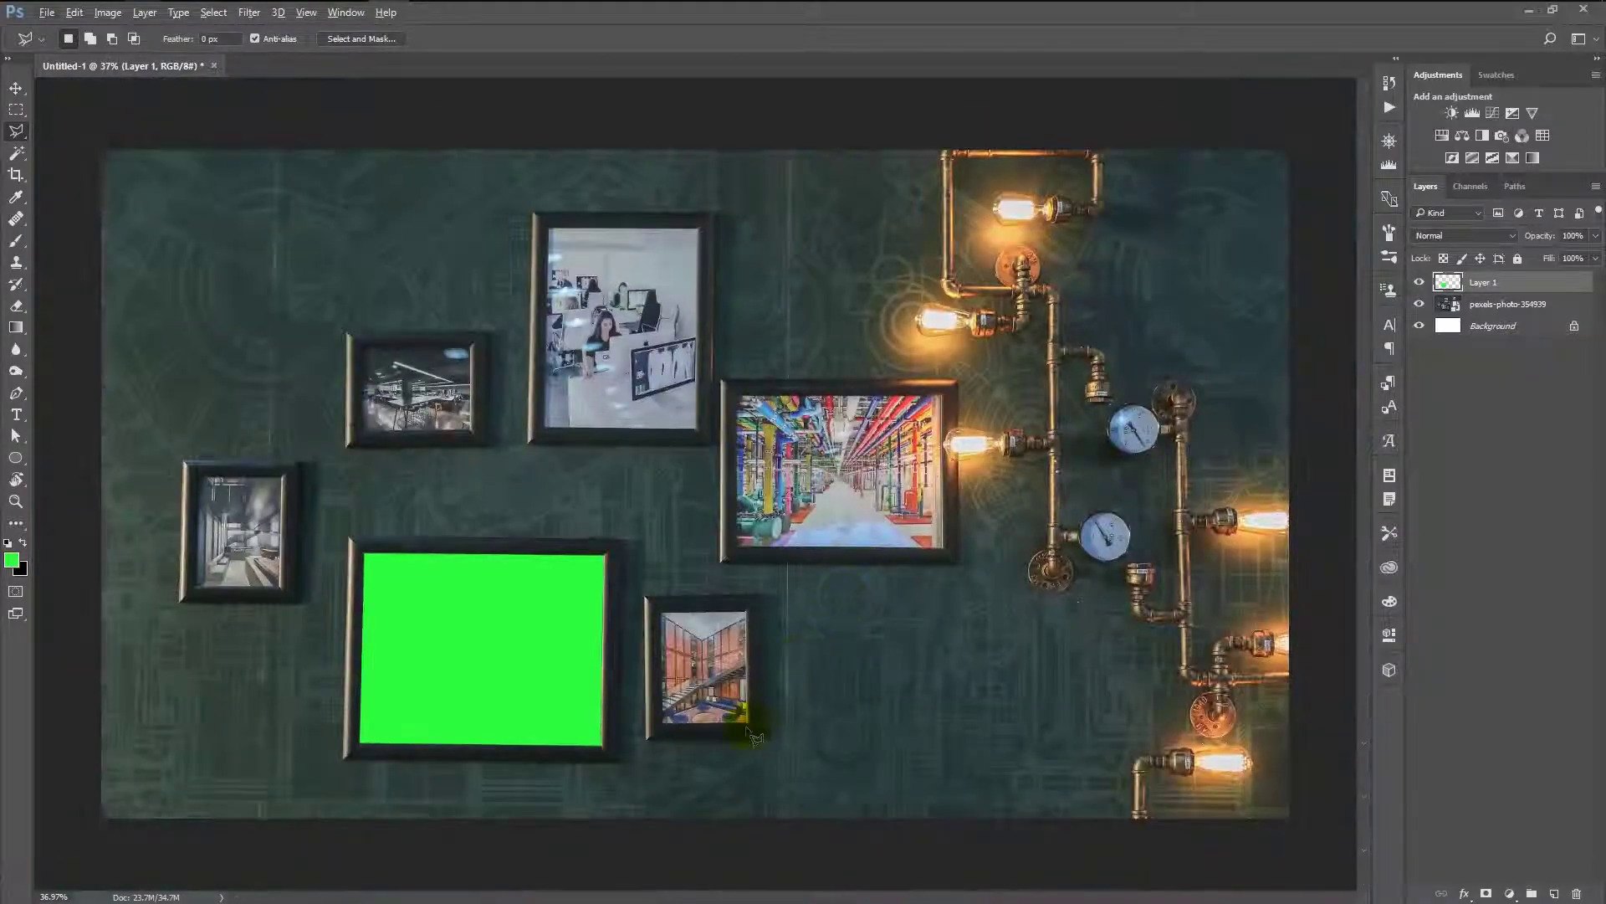
scroll(568, 675, "up", 5)
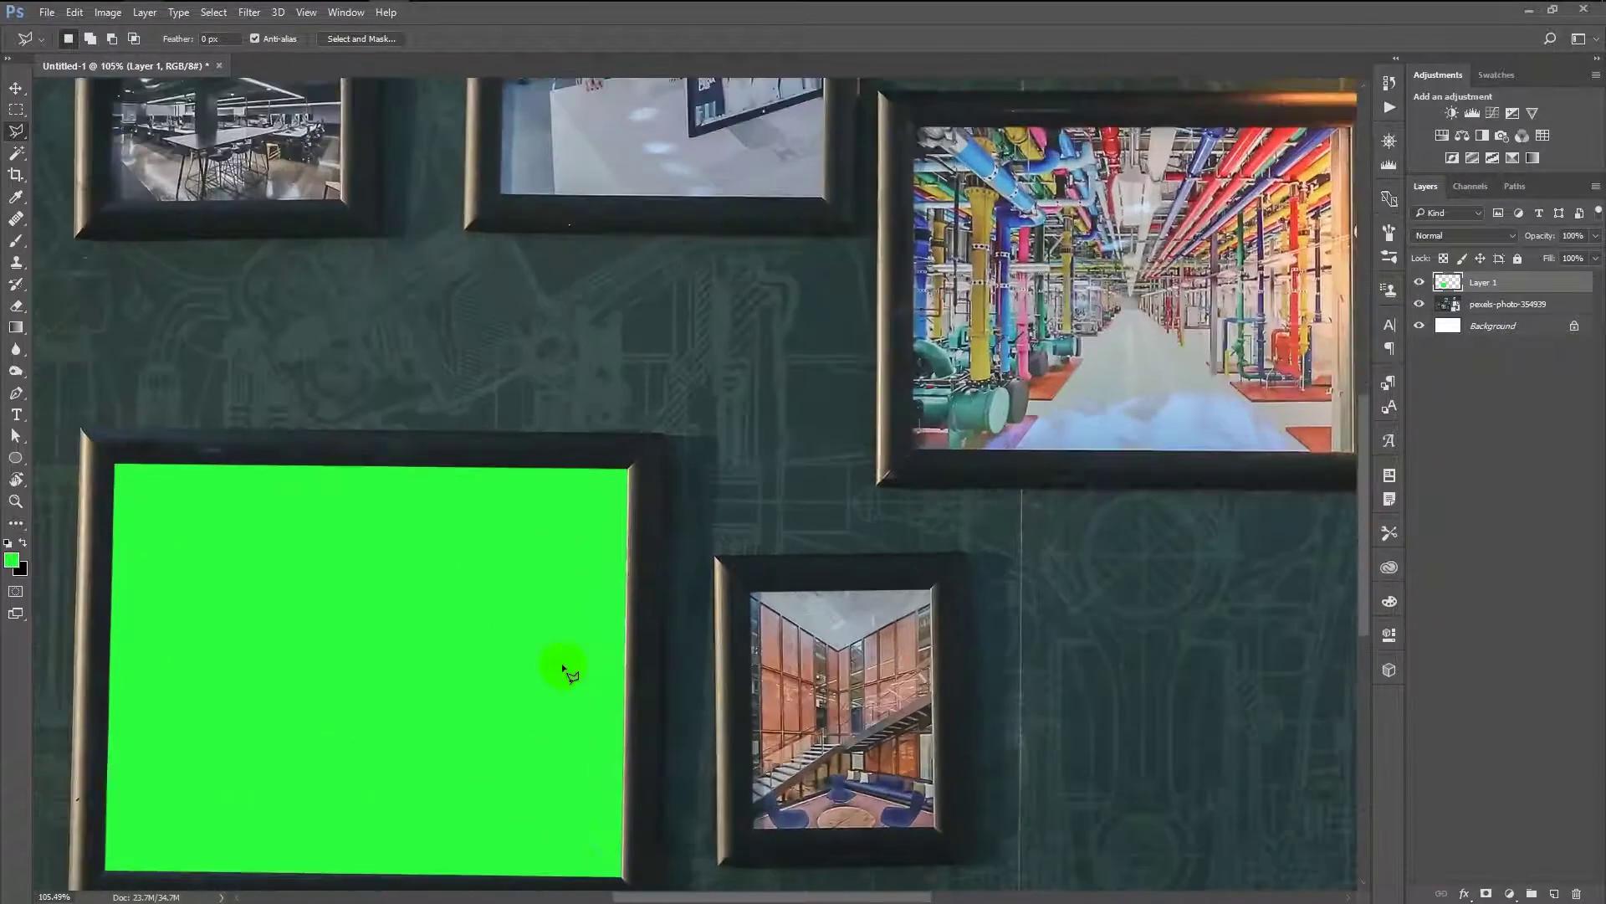
scroll(568, 676, "down", 4)
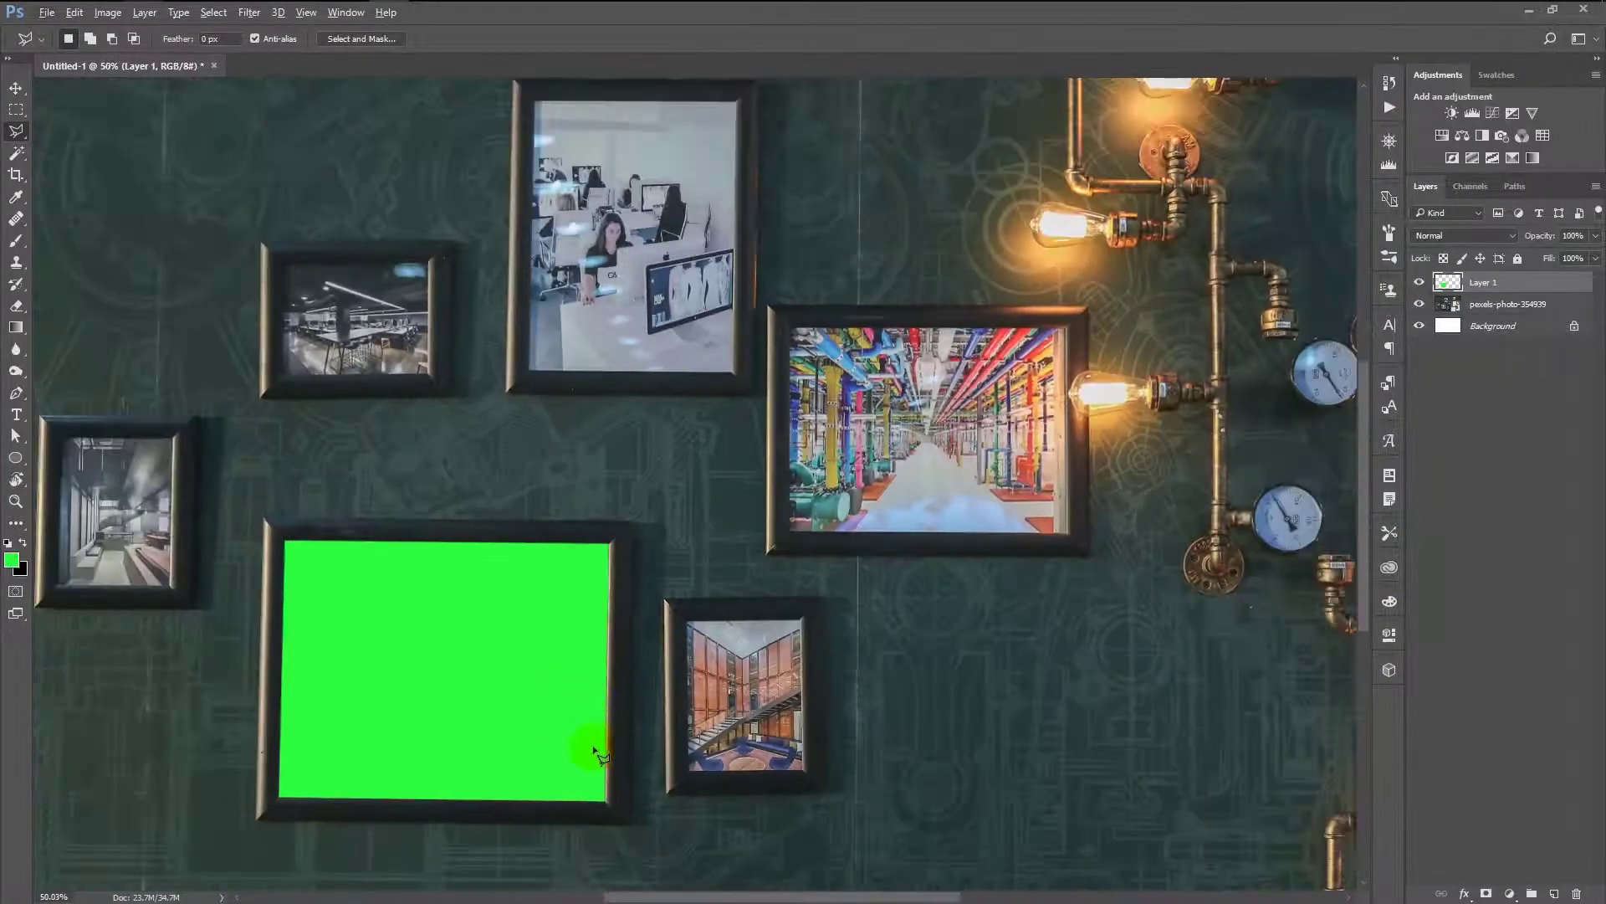
scroll(618, 674, "down", 4)
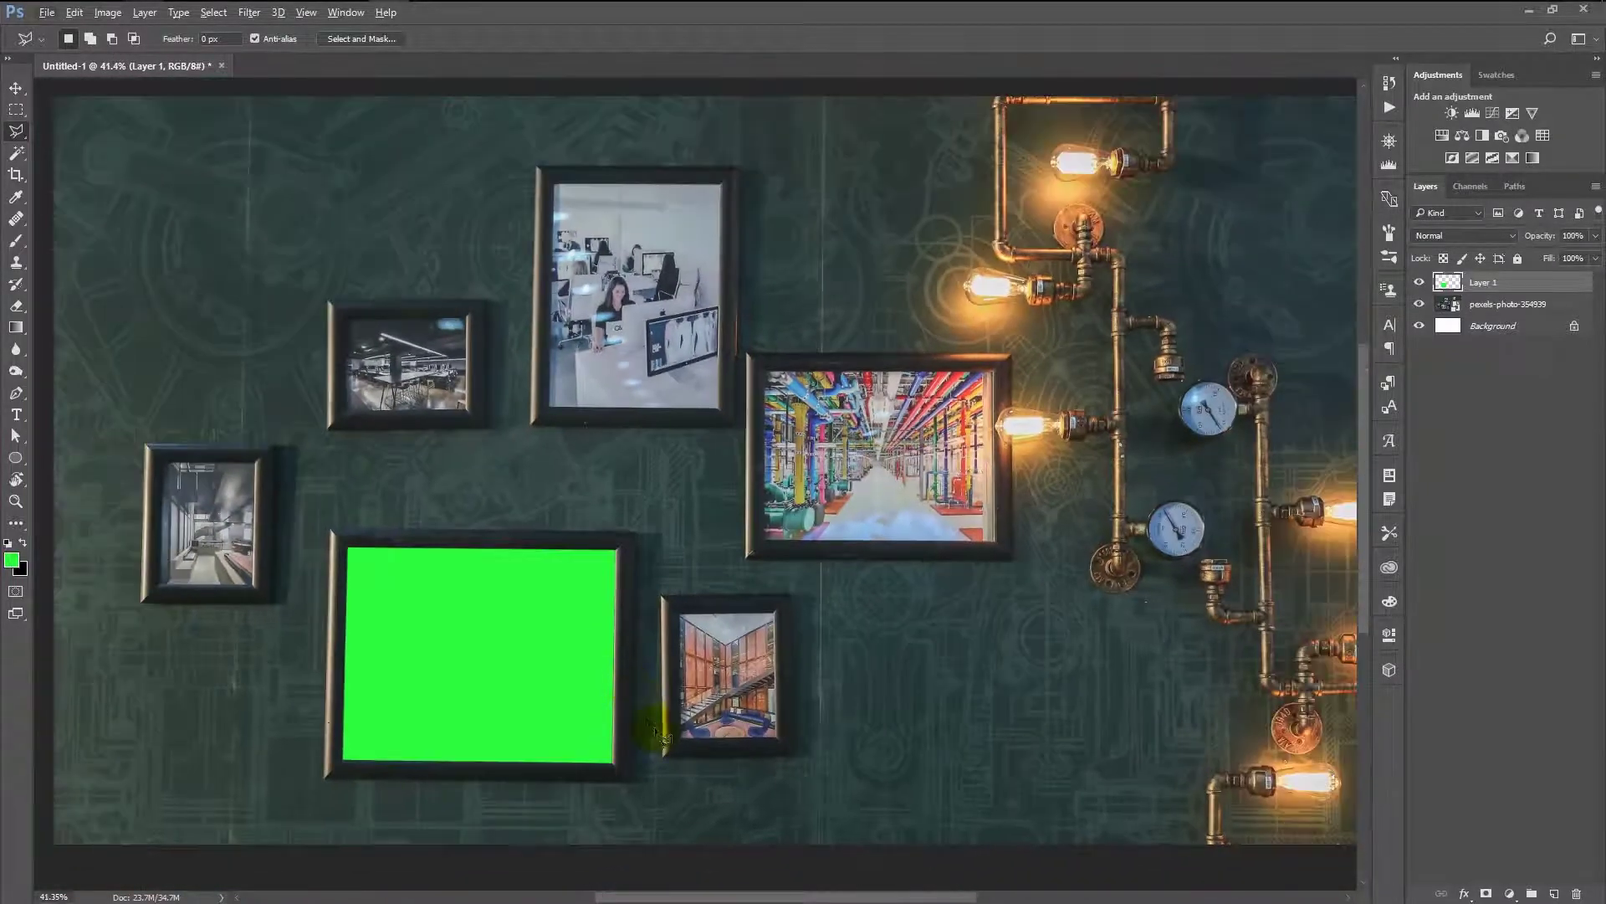
scroll(673, 682, "down", 2)
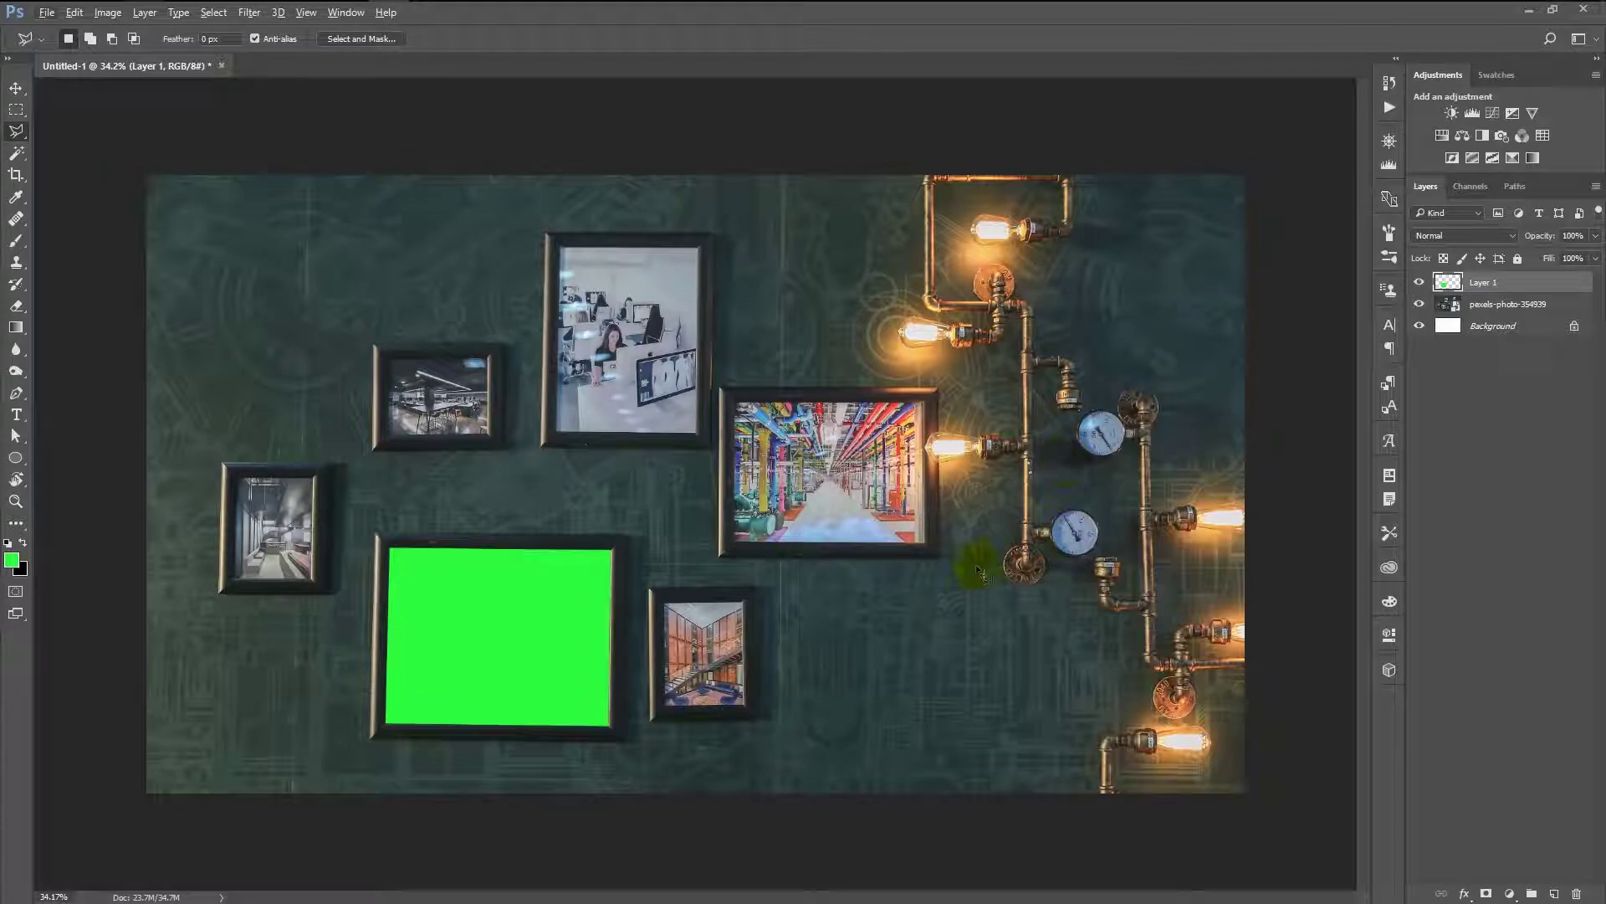
key("ctrl+alt+shift+s")
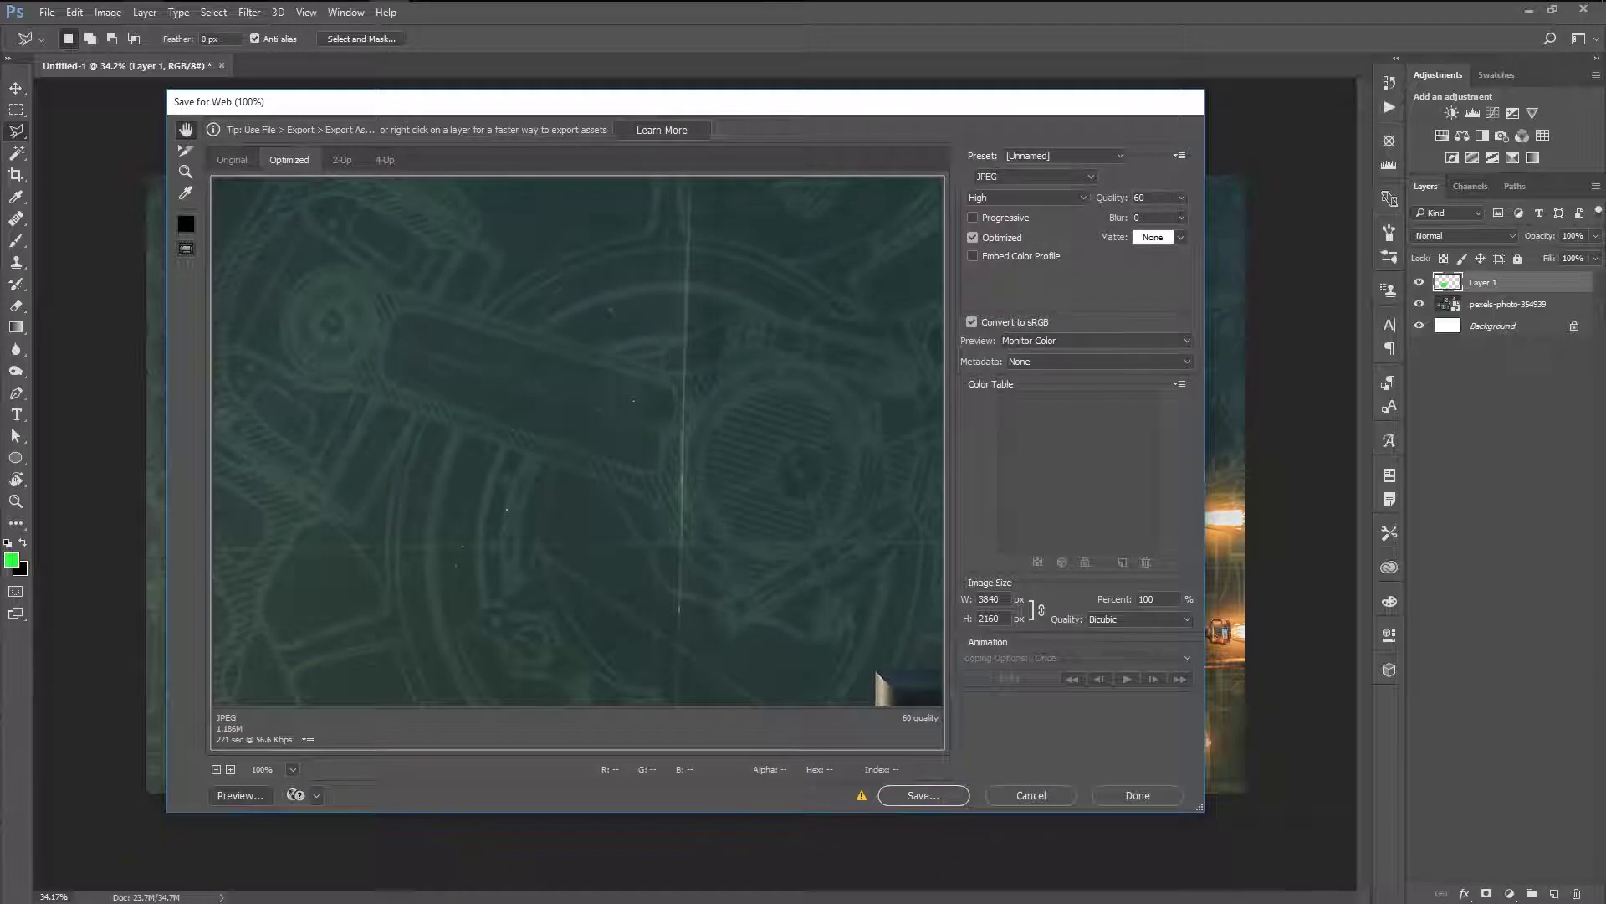
key("Escape")
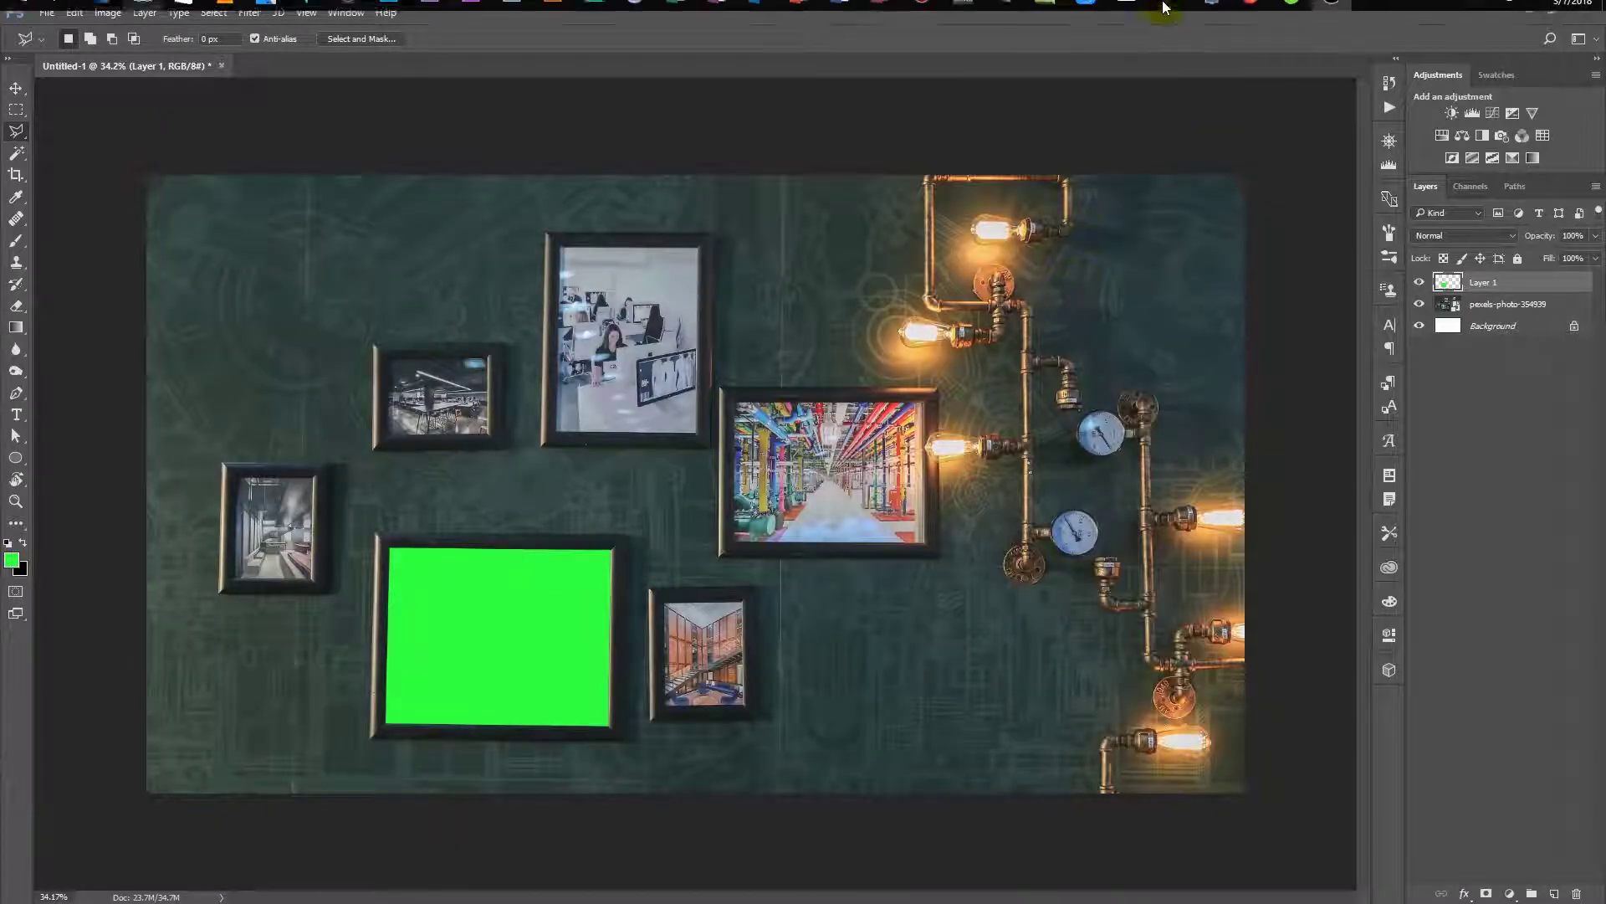
- Start a new Premiere Pro project named 'photo'
left_click(483, 7)
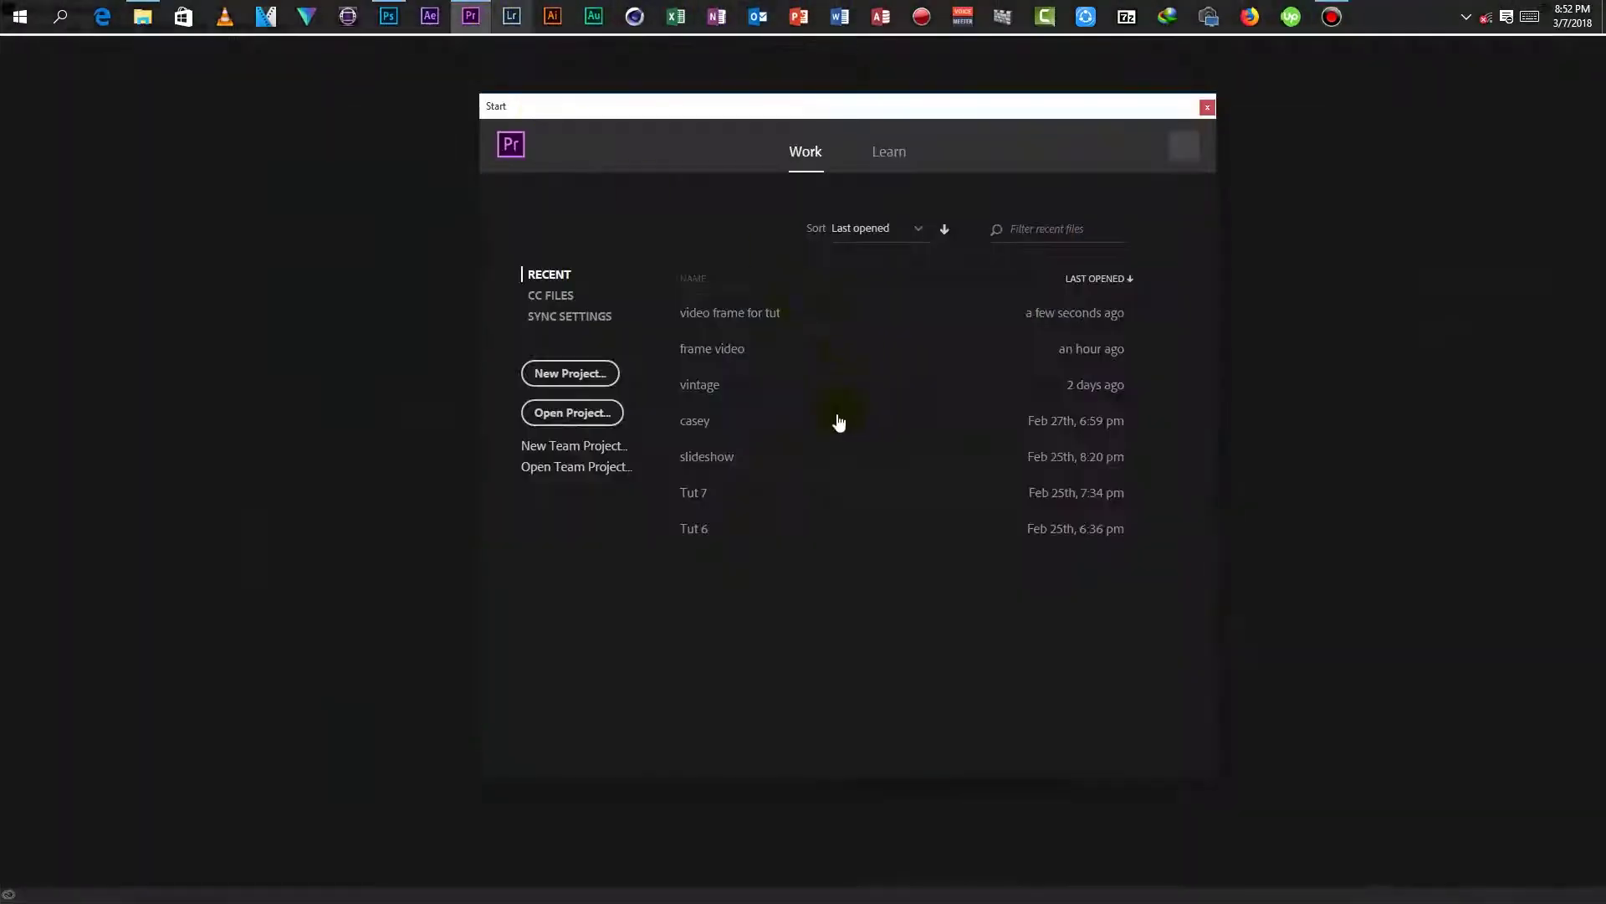
key("ctrl+alt+n")
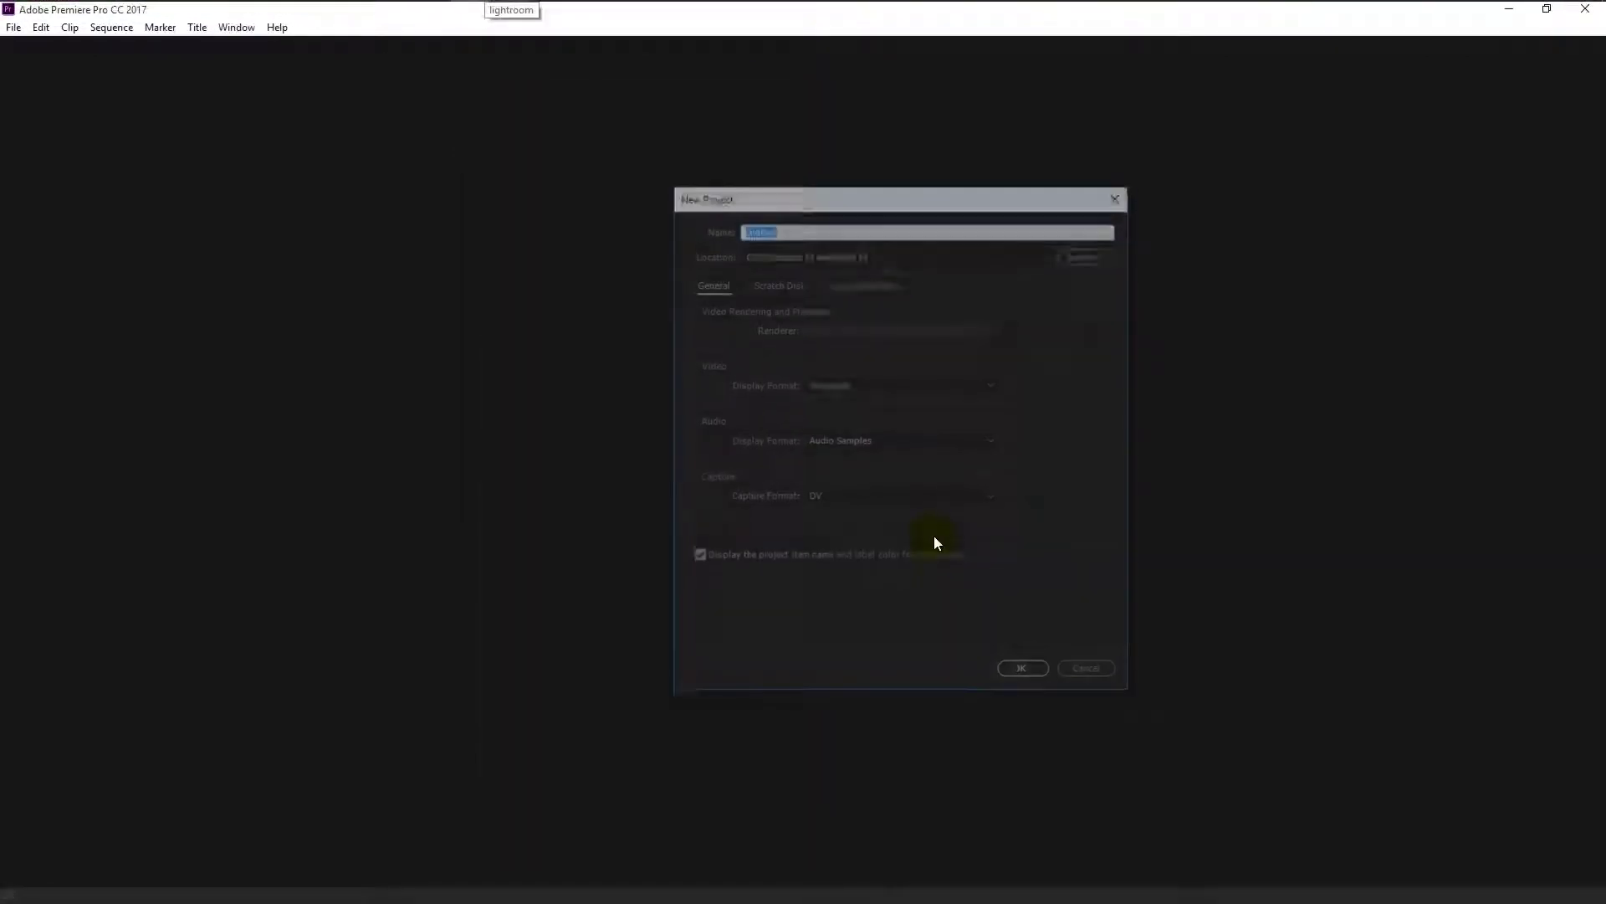
type("photo frame")
key("Return")
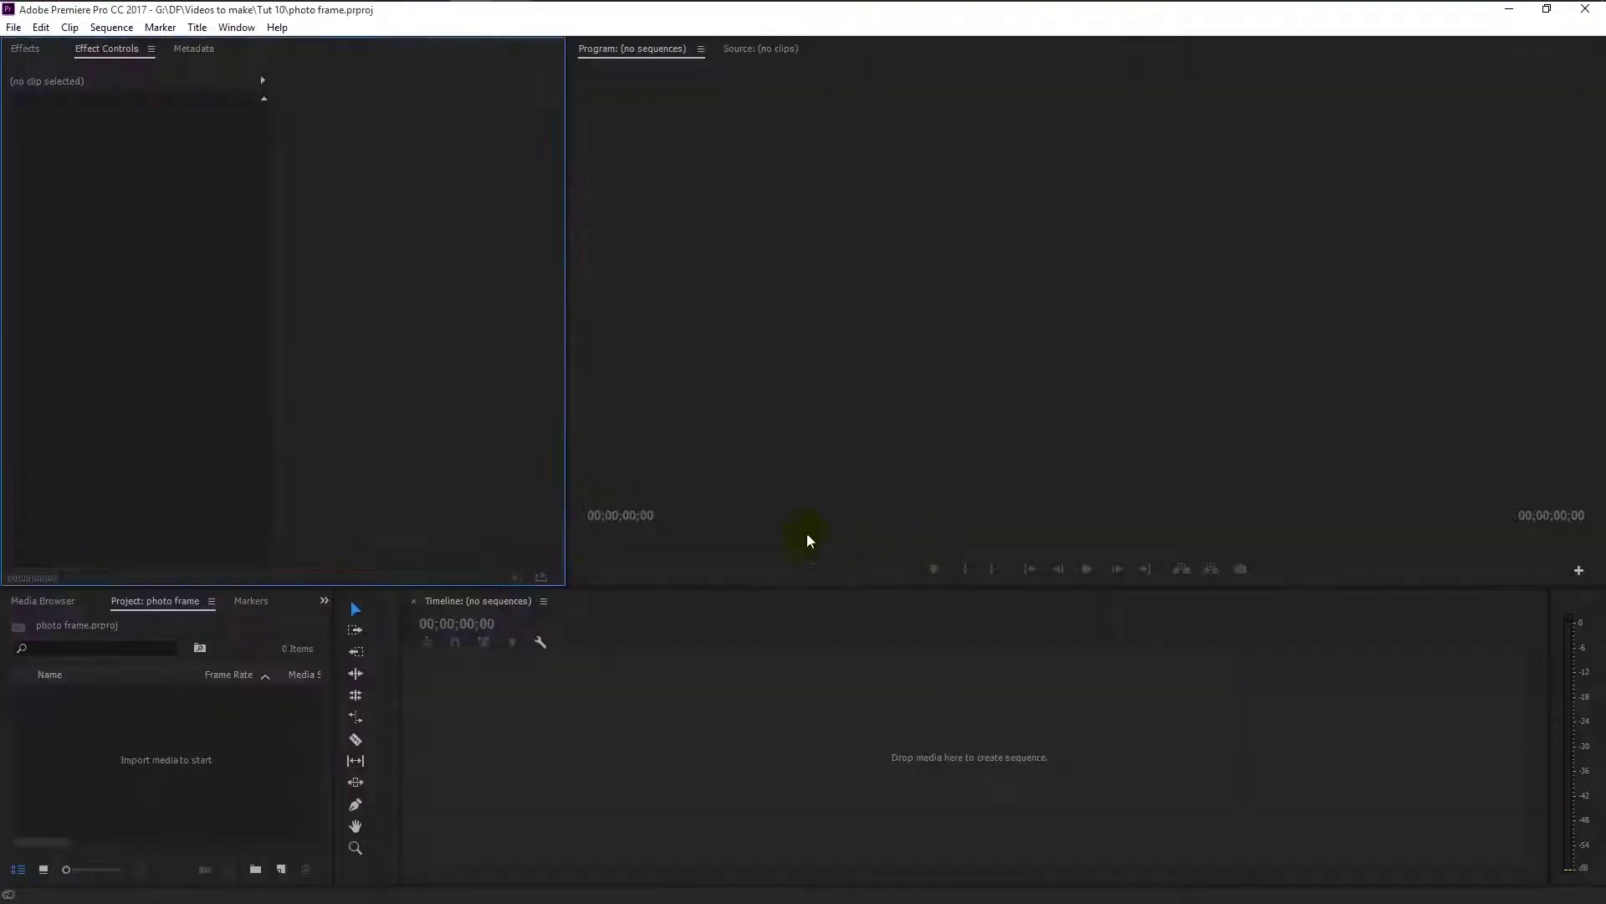
- Import Green-frame.jpg and DanceStock.mov from File Explorer into the Project panel
mouse_move(246, 1)
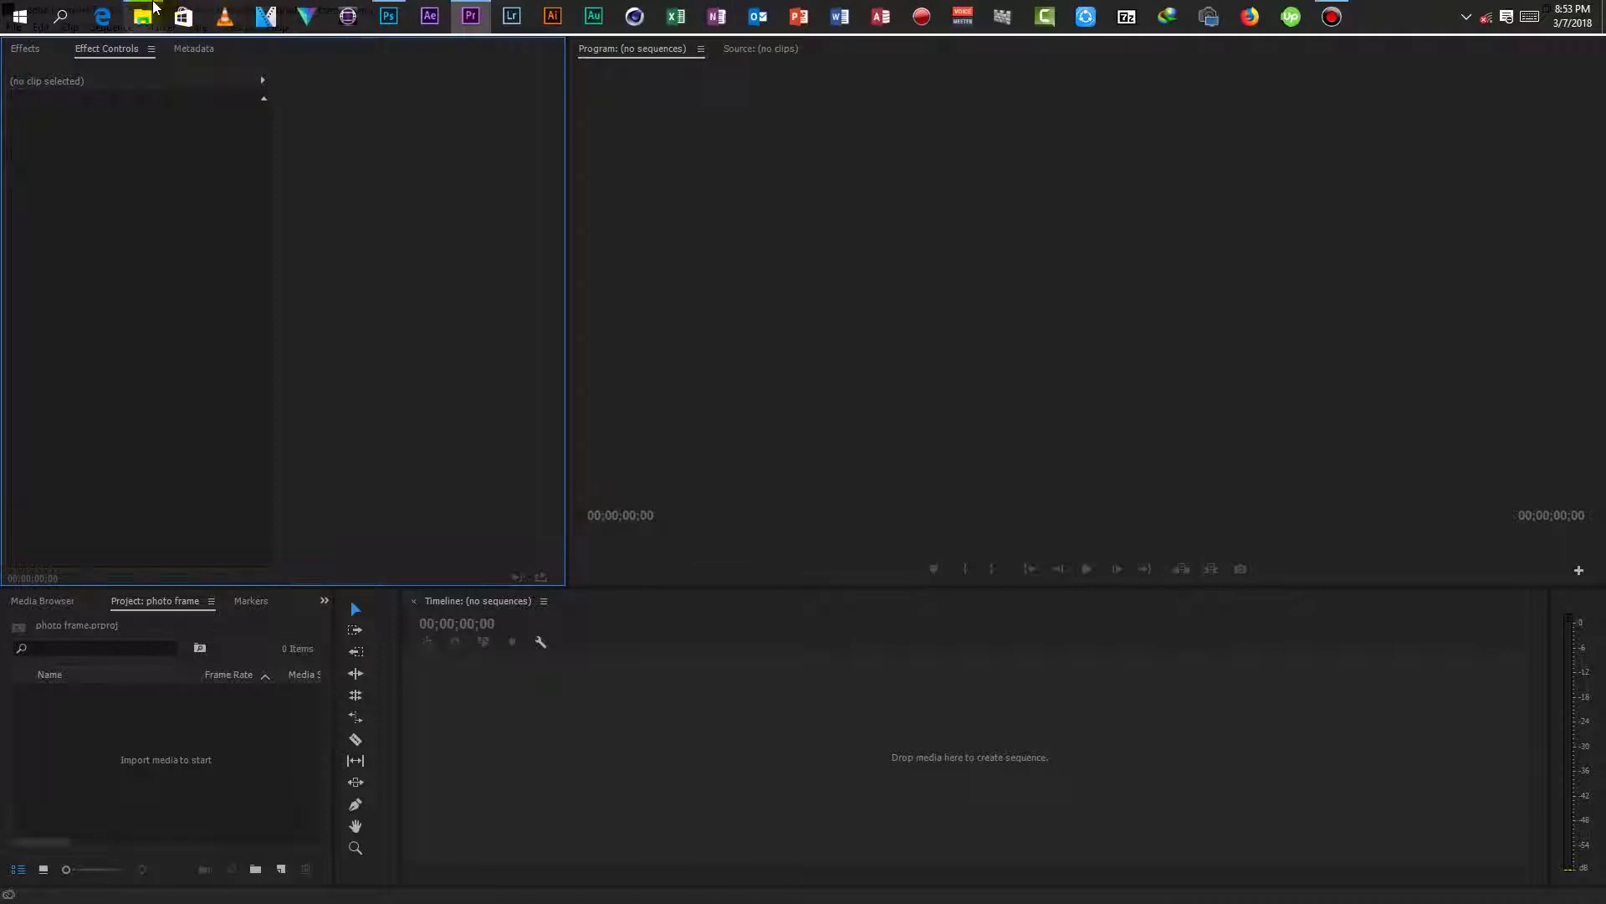
left_click(147, 12)
left_click(219, 386)
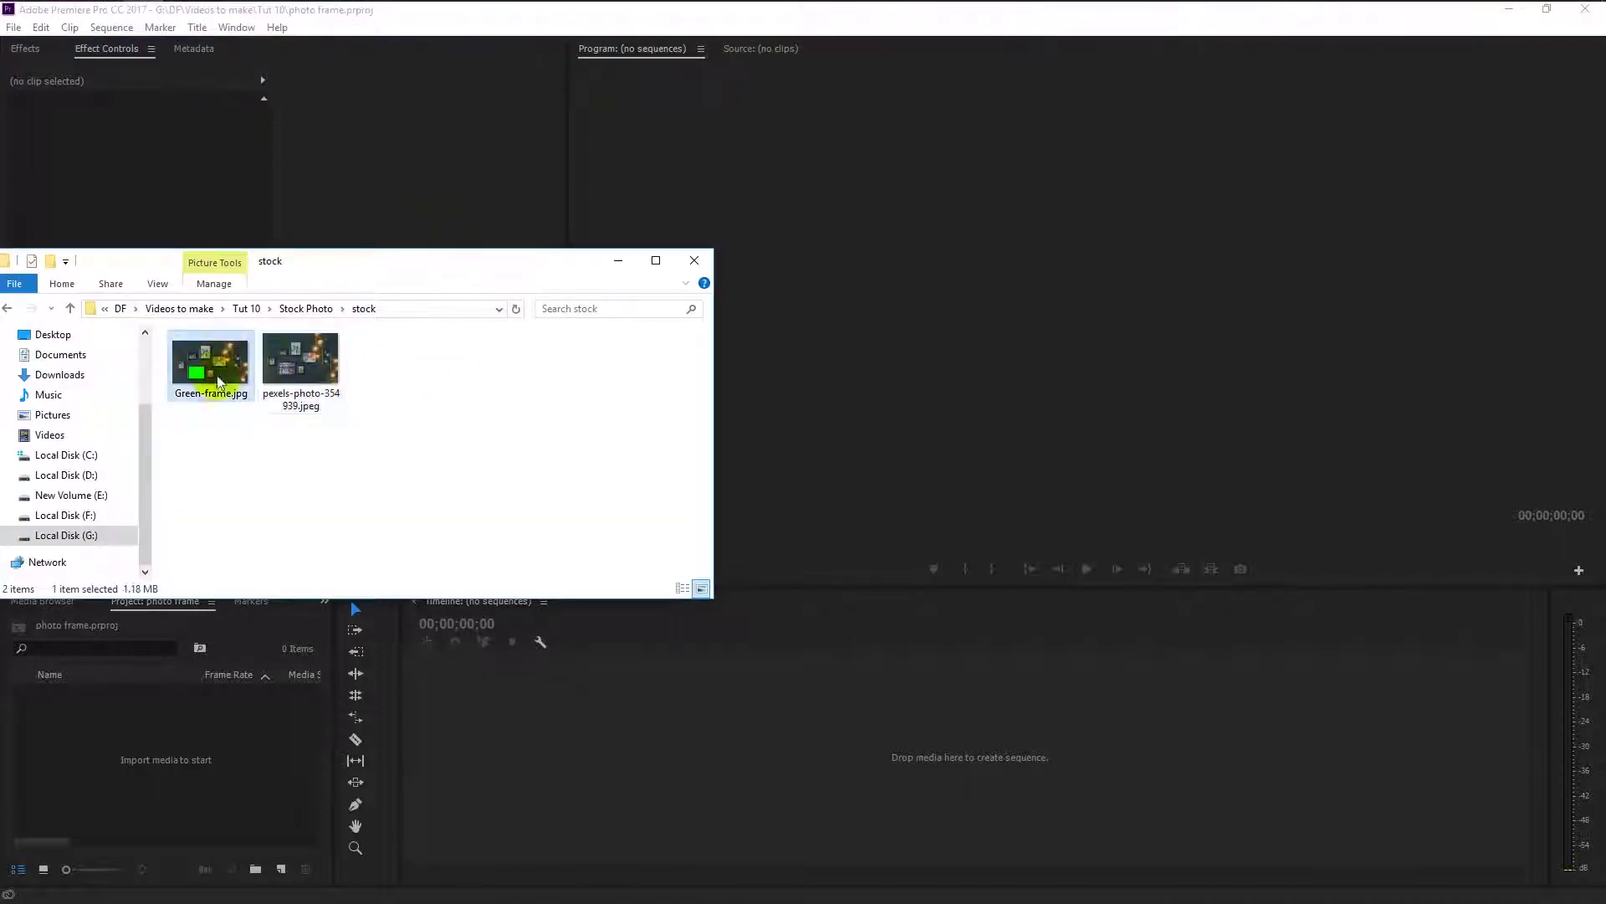
left_click_drag(220, 386, 239, 706)
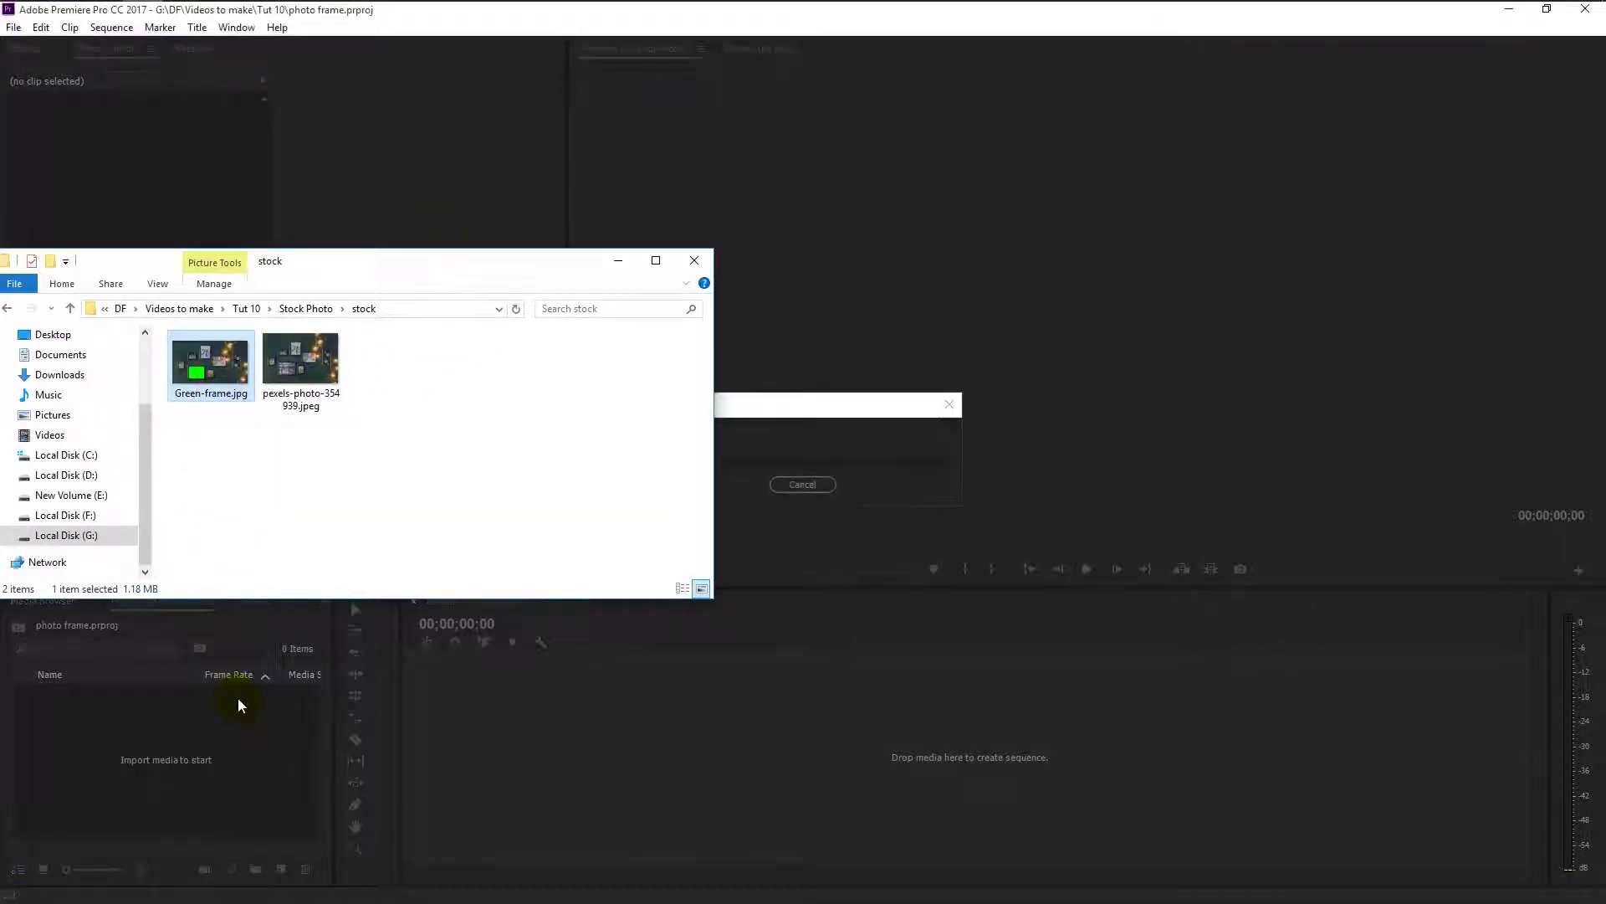
left_click(616, 268)
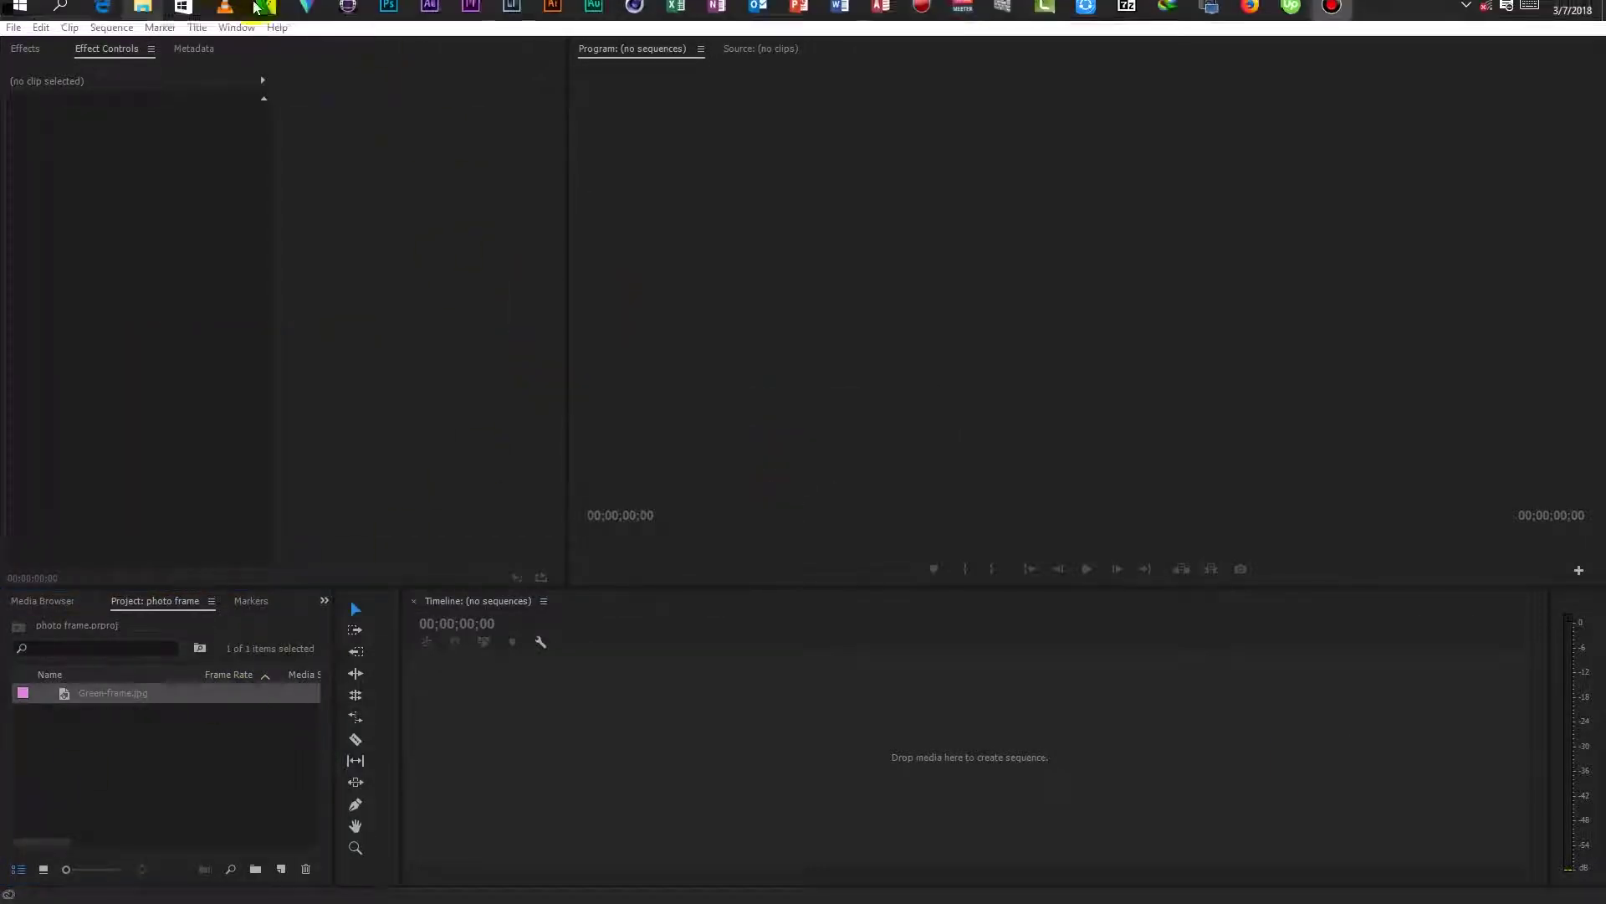
left_click(142, 17)
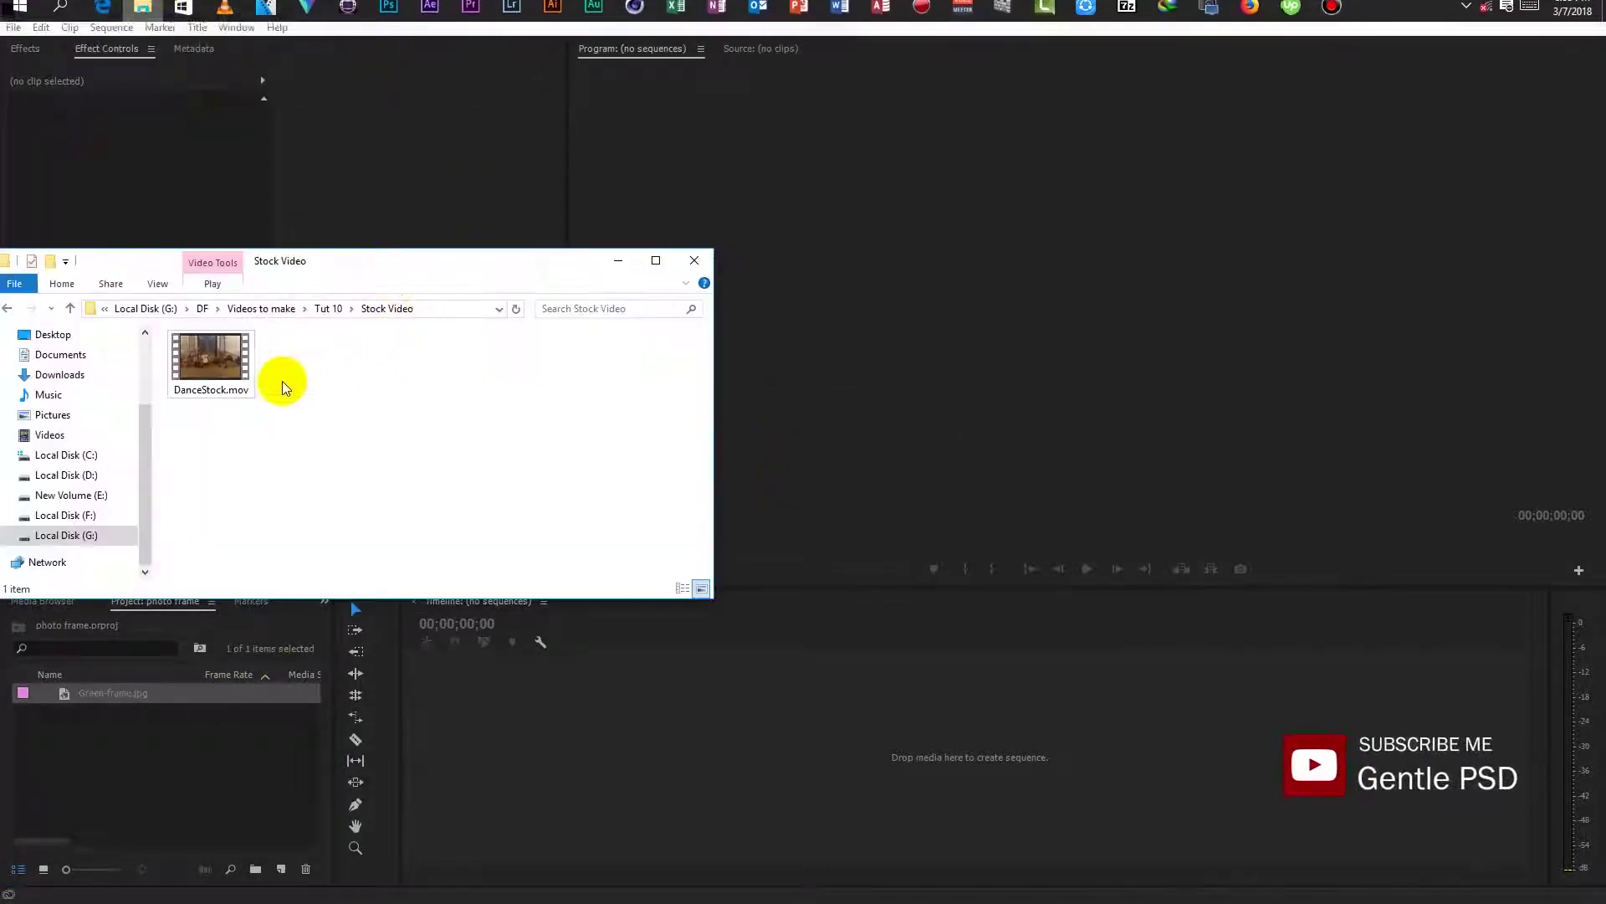
left_click_drag(215, 364, 254, 746)
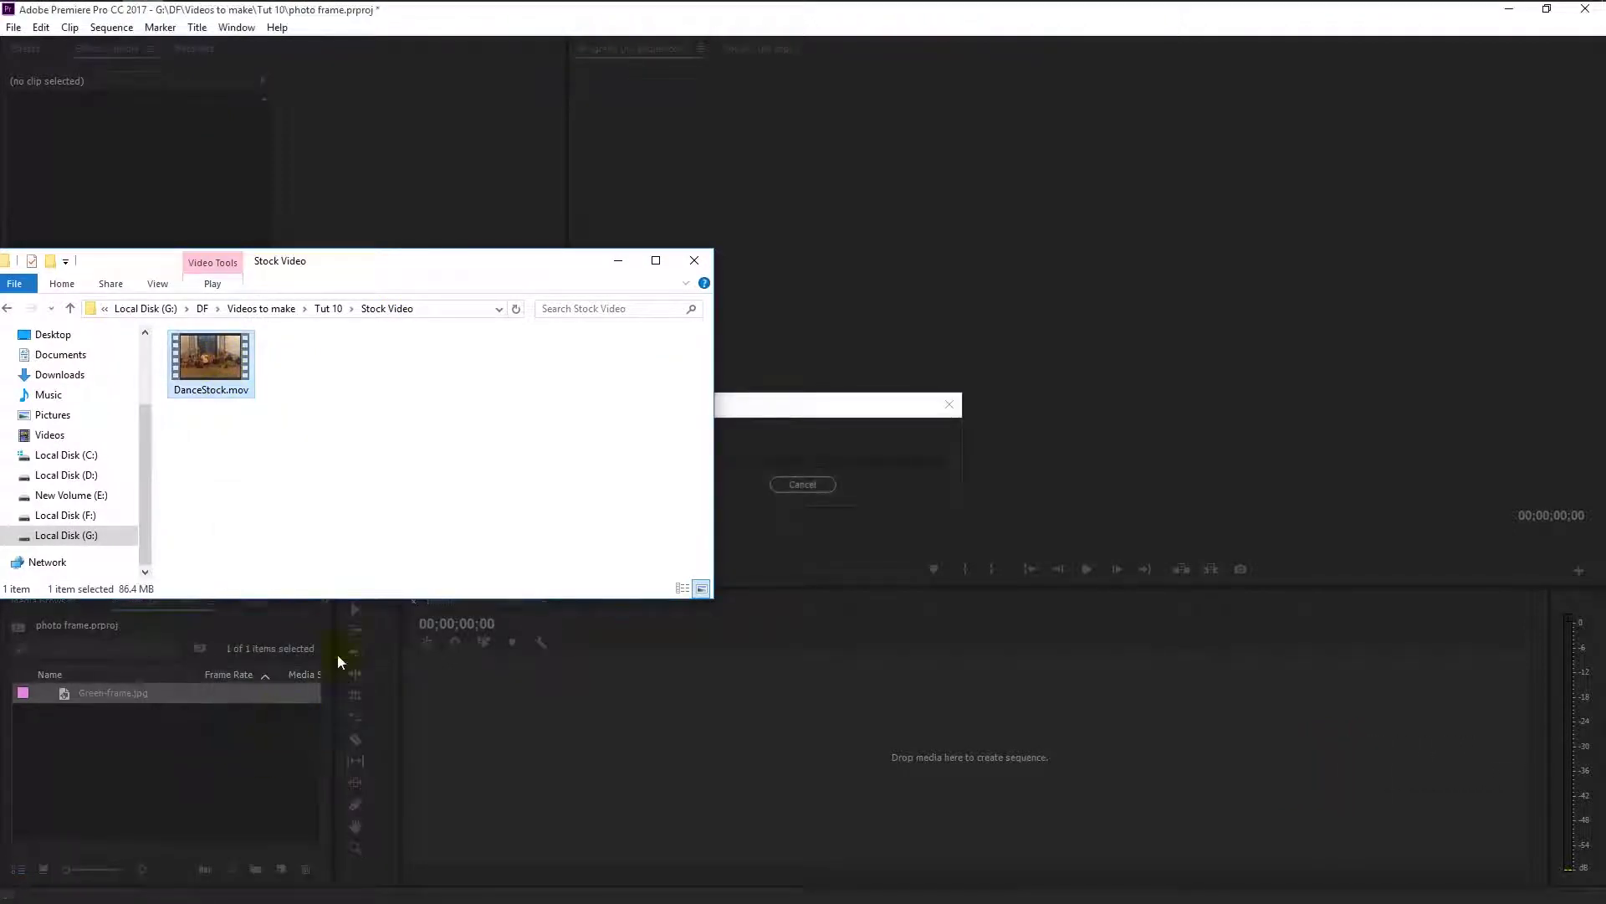
left_click(618, 264)
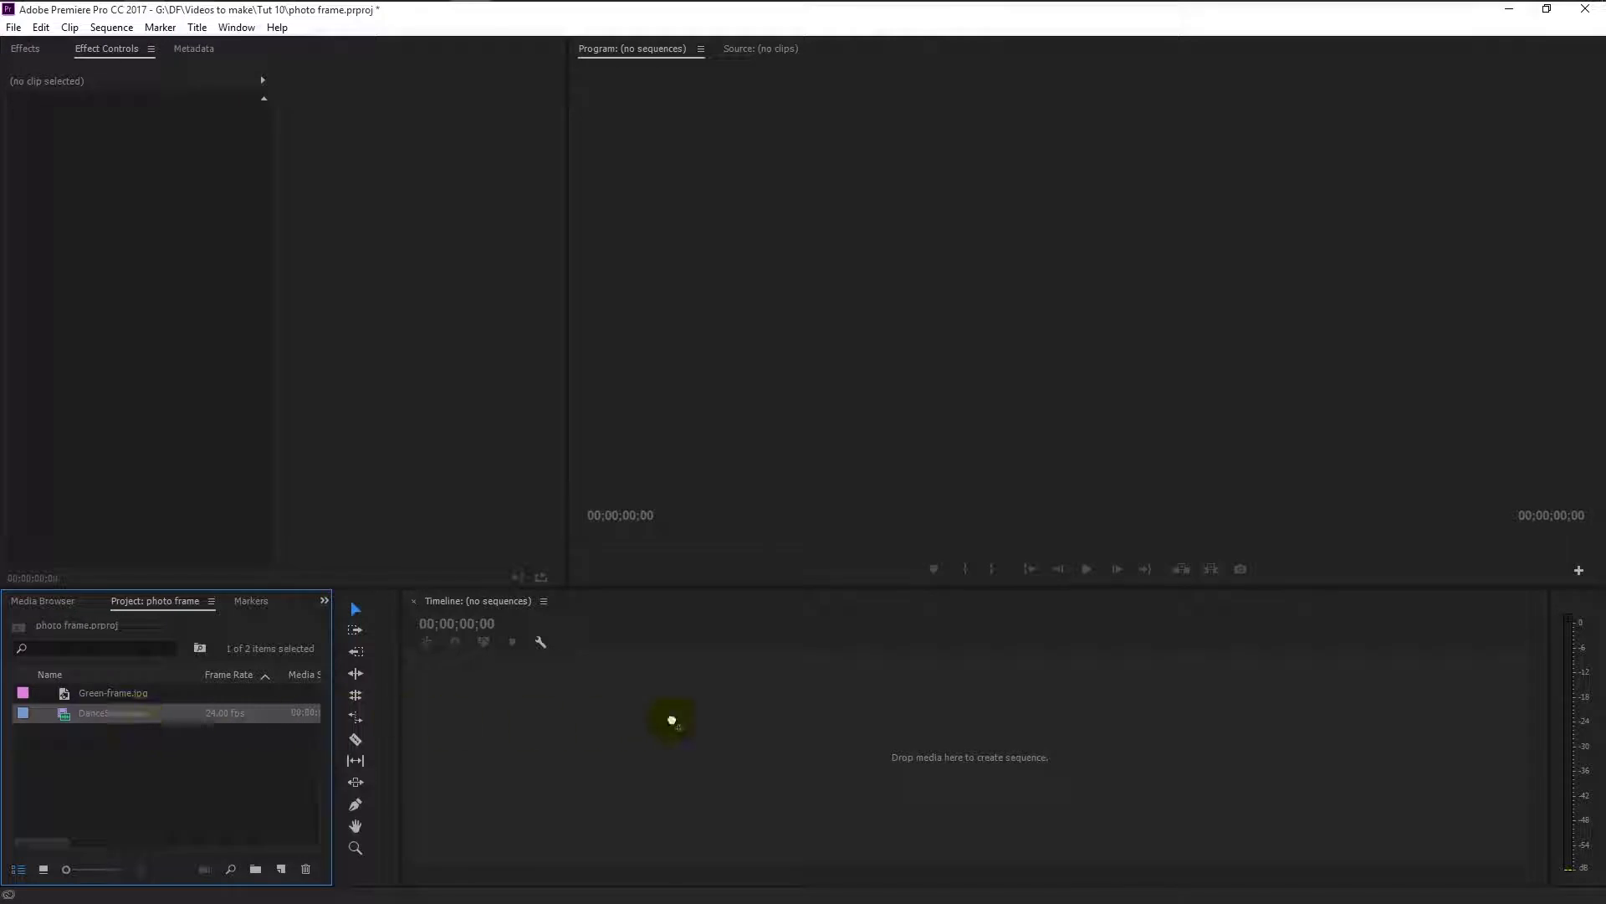
- Create a DanceStock sequence from DanceStock.mov and preview it
left_click_drag(672, 720, 675, 724)
left_click(675, 753)
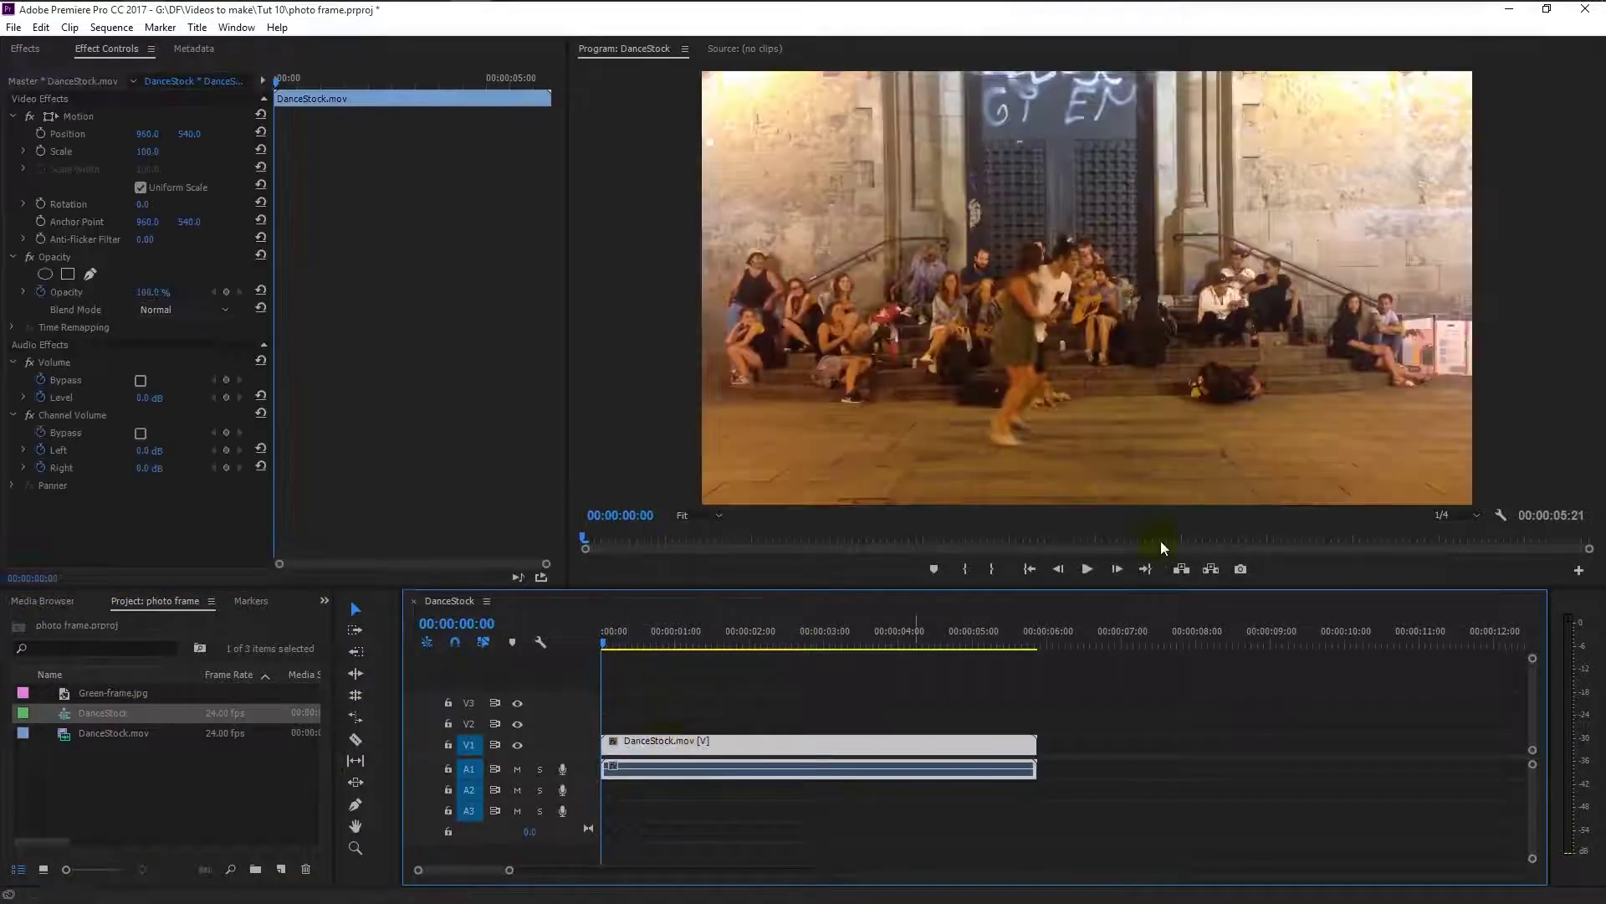
left_click(1092, 570)
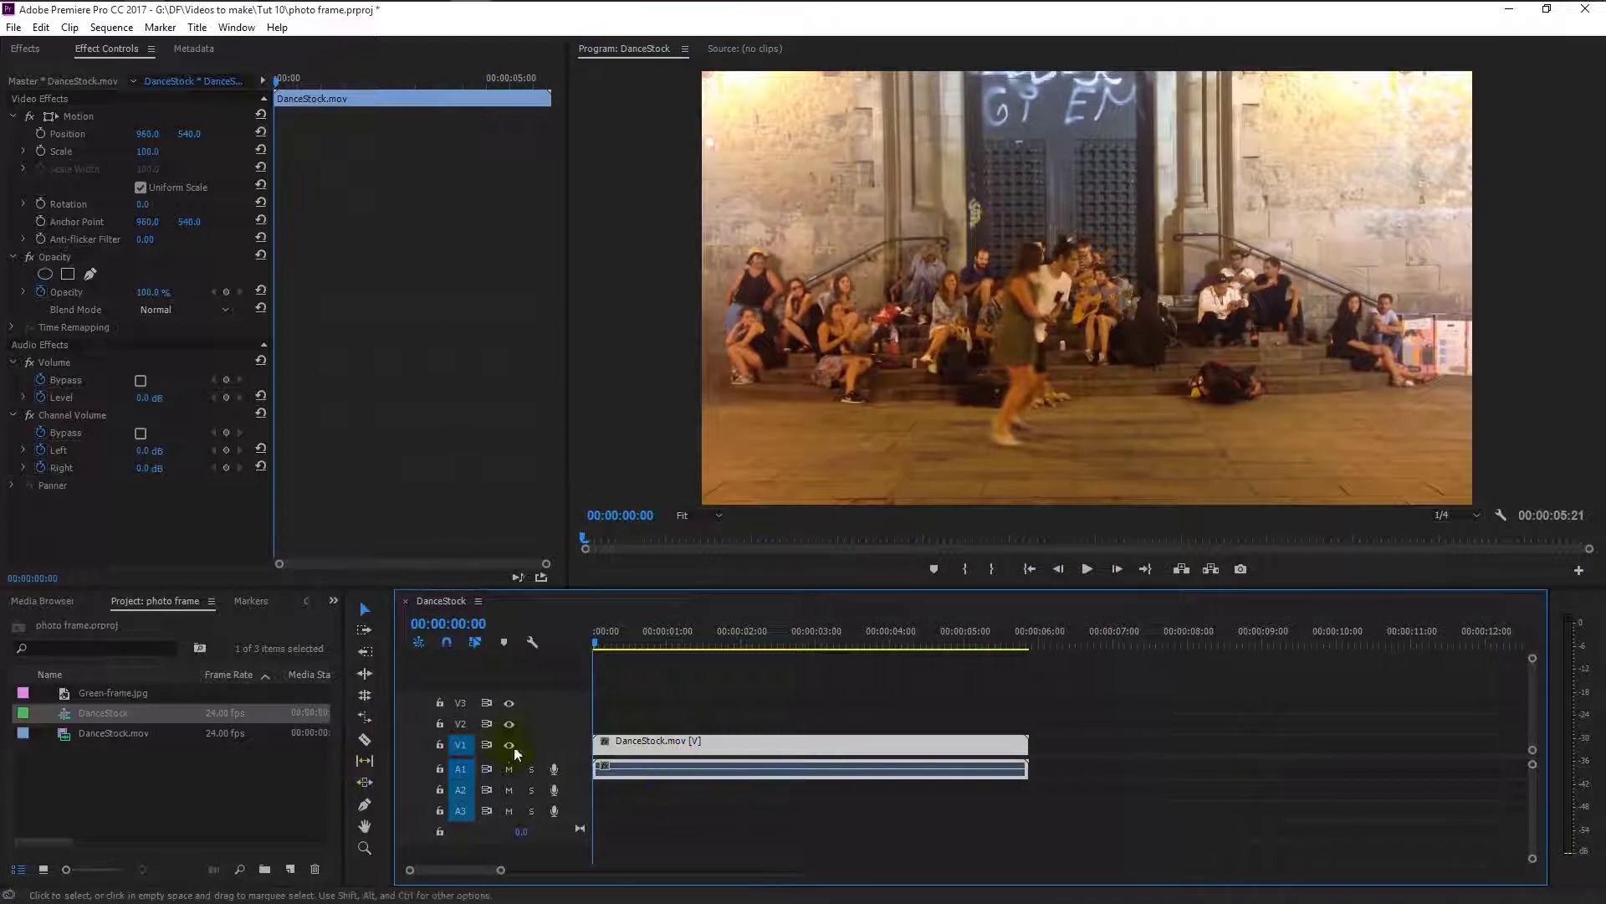
- Place Green-frame.jpg on V2 above the dance clip and preview playback
left_click(123, 698)
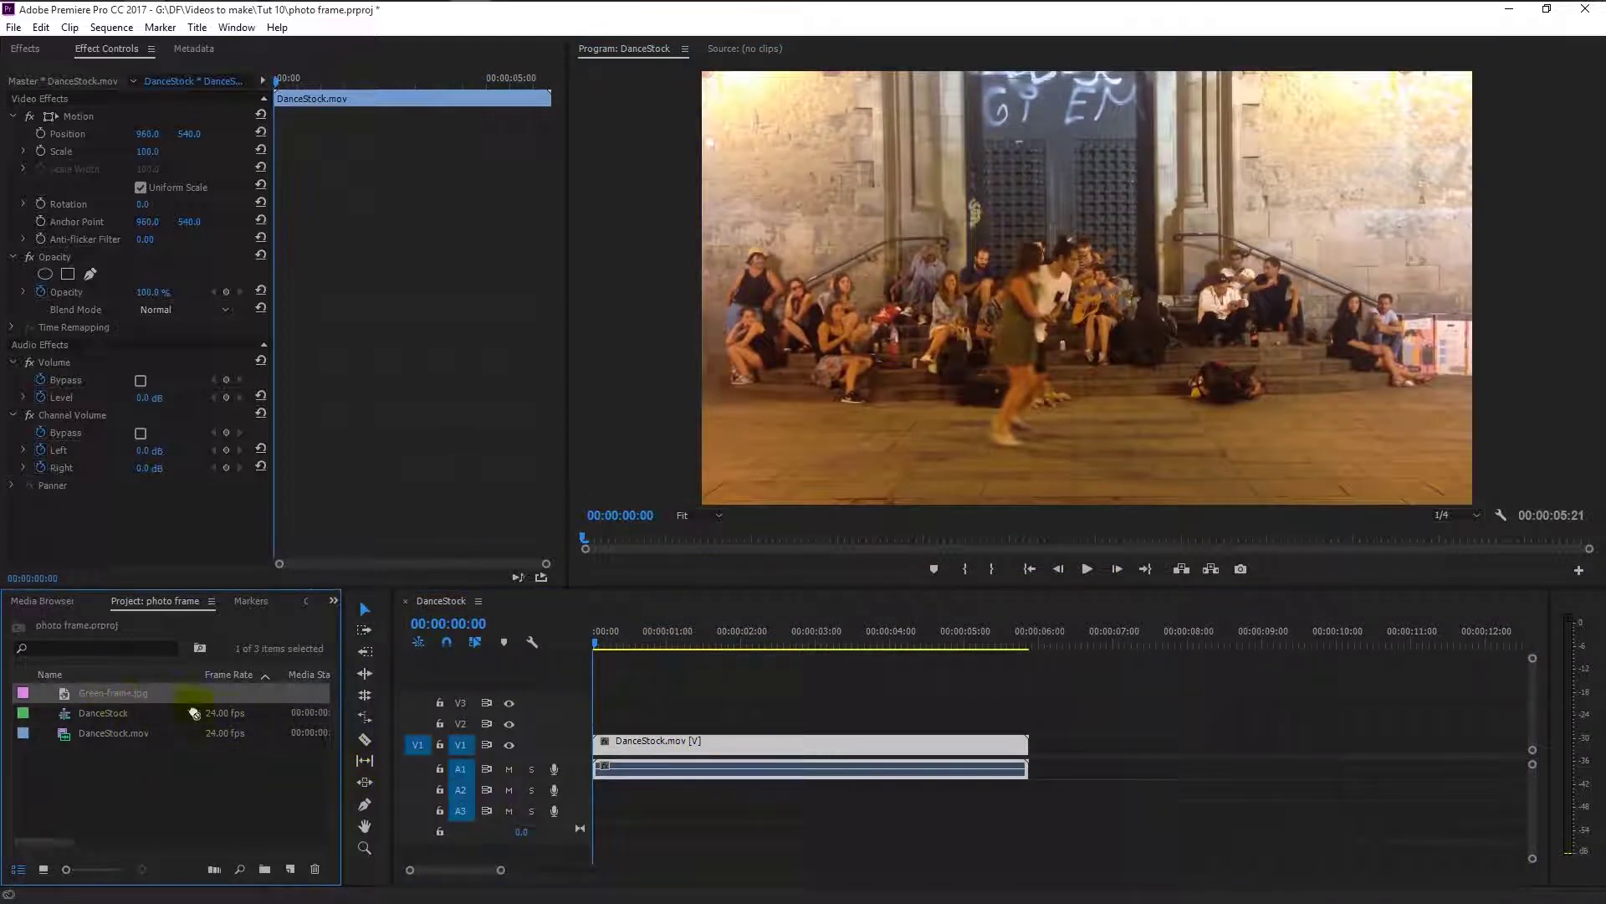
left_click_drag(226, 718, 658, 735)
left_click(1087, 578)
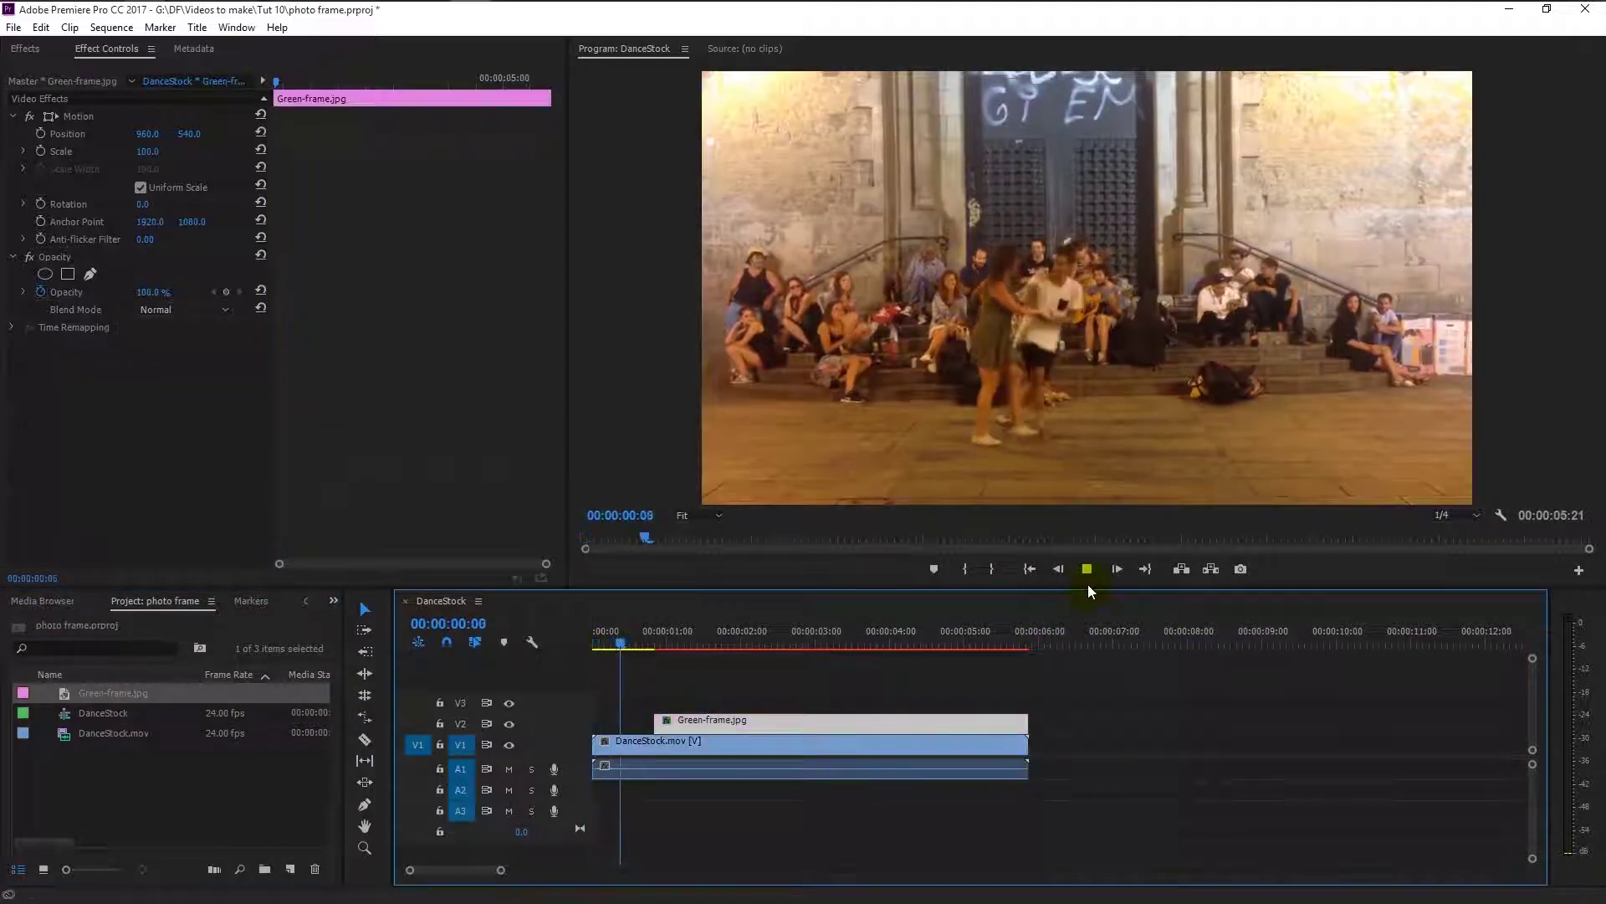
left_click(1087, 572)
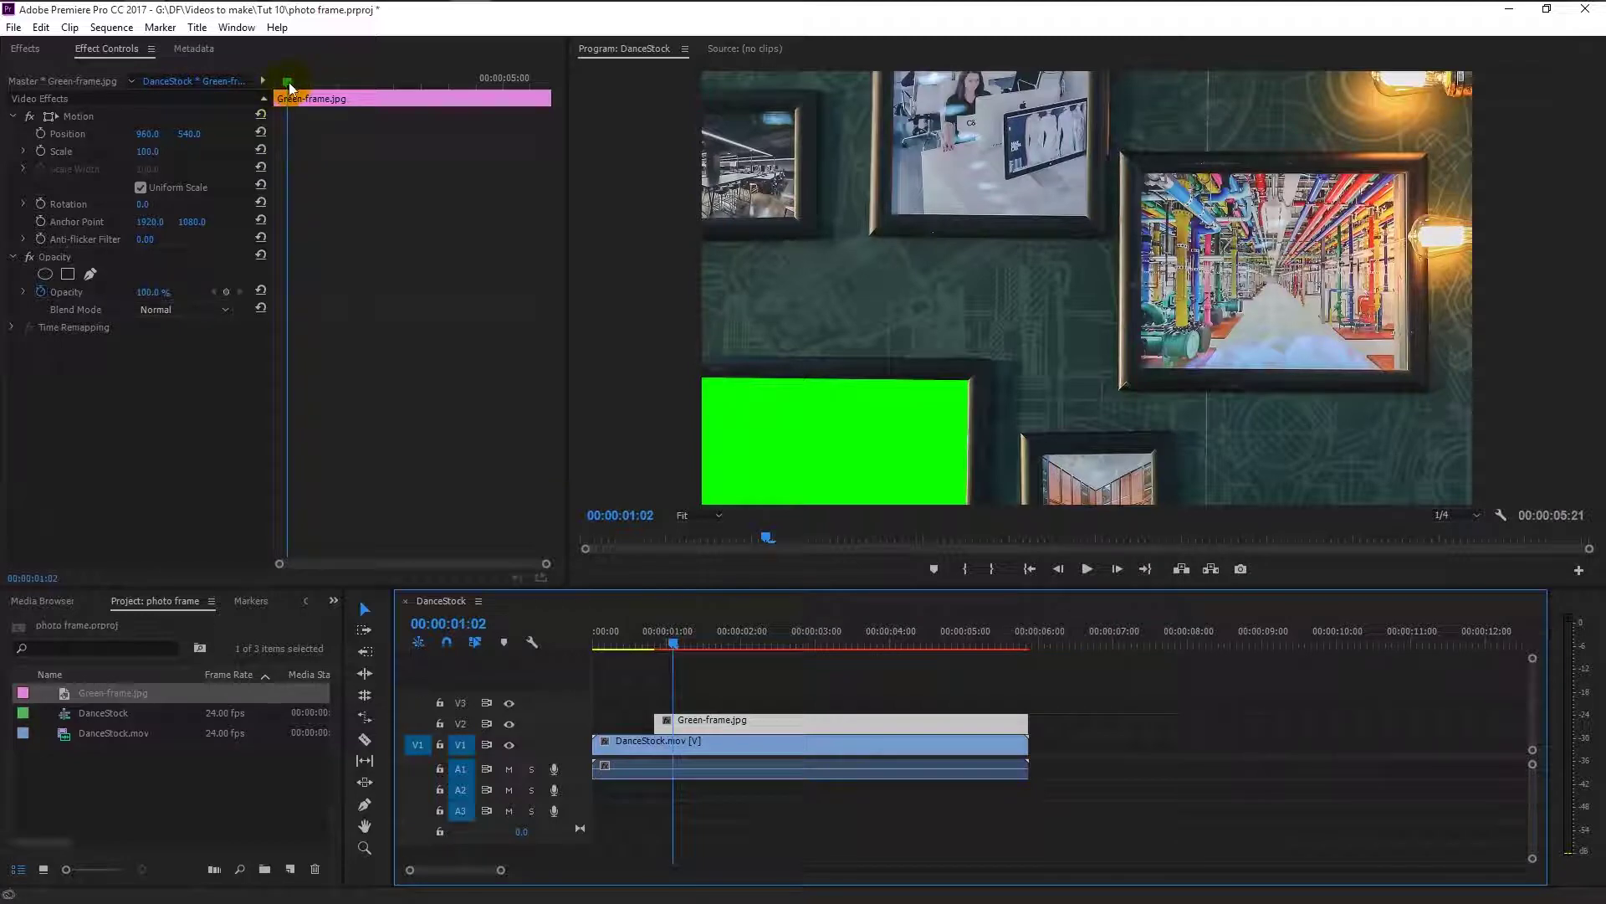
- At the clip start, set Green-frame.jpg Scale to 555 and Position to about 4053, -2238
left_click_drag(290, 87, 244, 76)
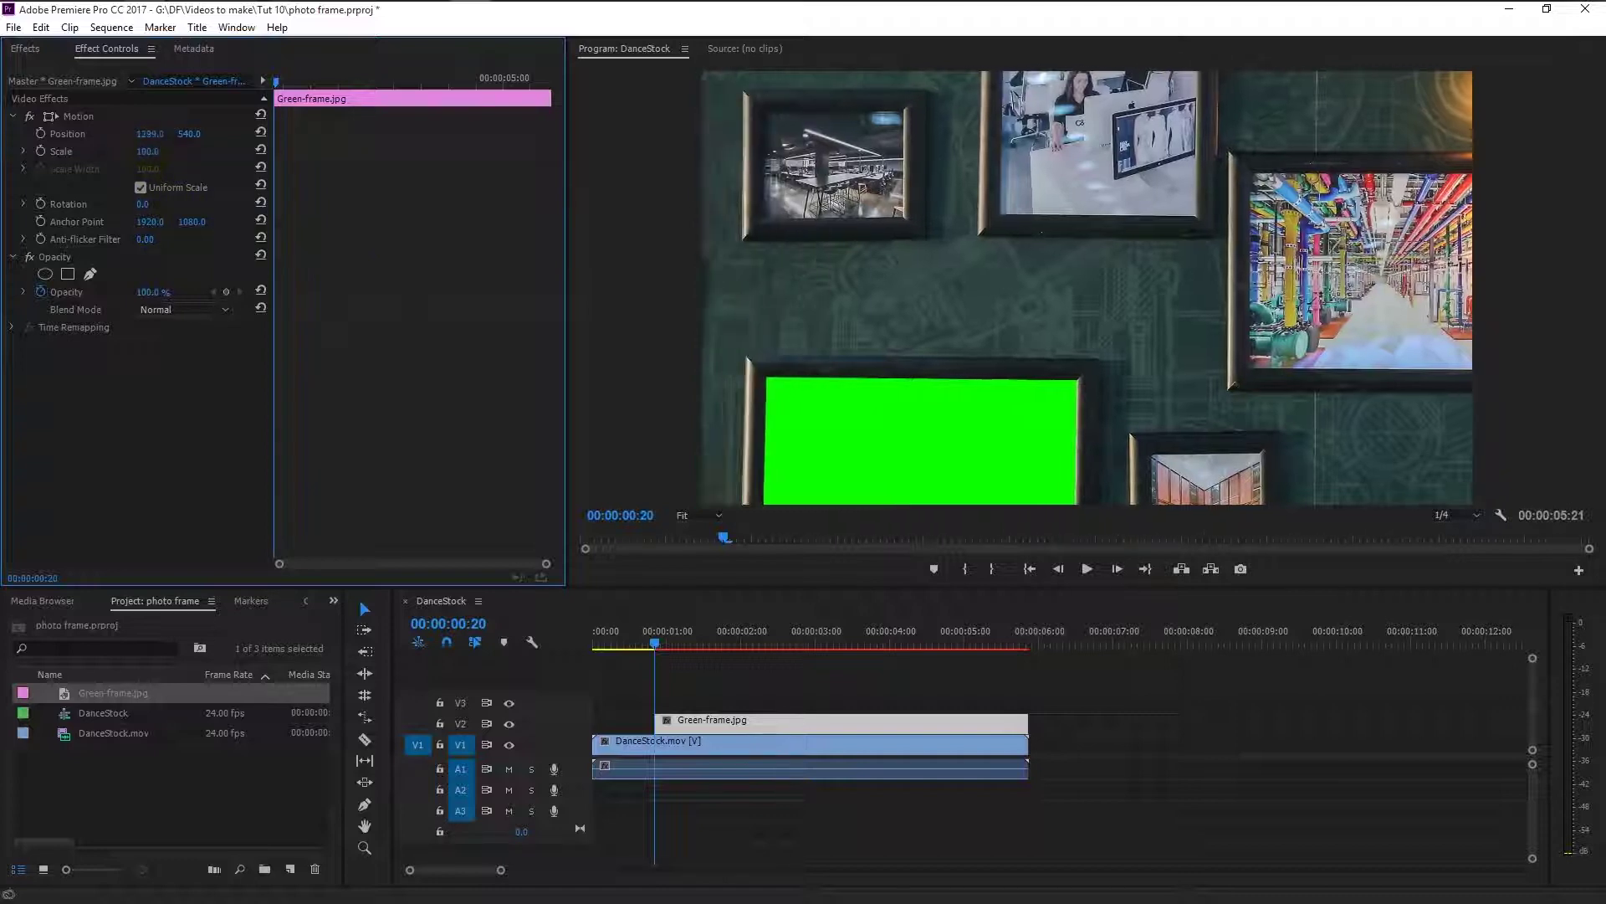
mouse_move(150, 134)
left_mouse_down()
mouse_move(195, 136)
mouse_move(169, 134)
mouse_move(185, 134)
mouse_move(167, 153)
mouse_move(224, 153)
mouse_move(179, 135)
mouse_move(242, 134)
mouse_move(118, 138)
mouse_move(153, 155)
mouse_move(209, 139)
mouse_move(151, 136)
left_mouse_up()
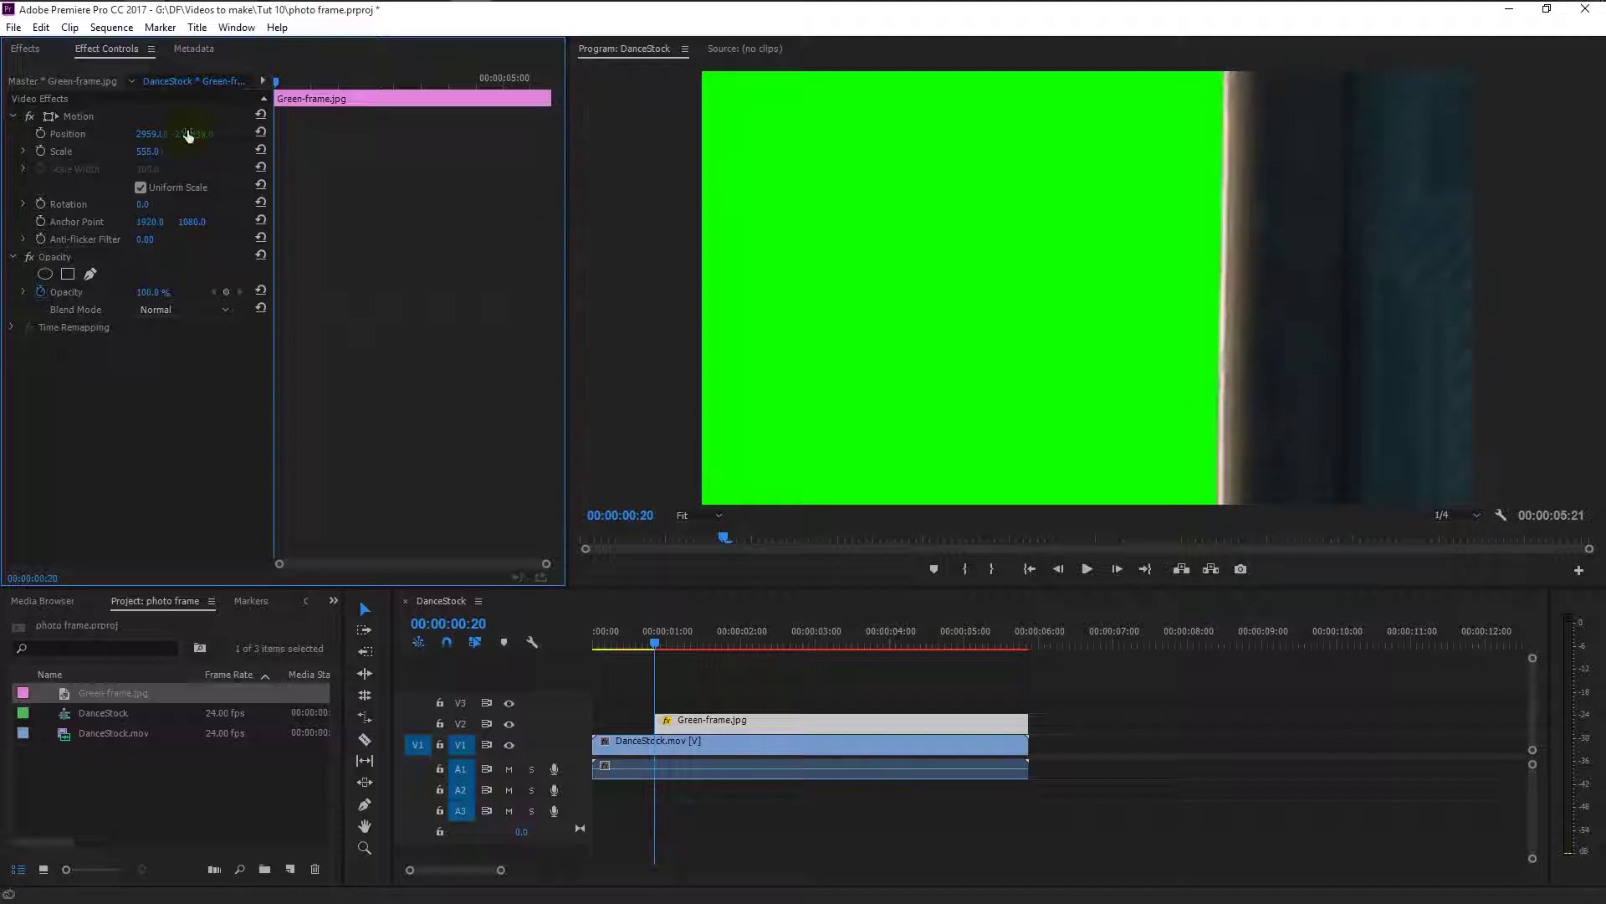
left_click_drag(151, 134, 192, 135)
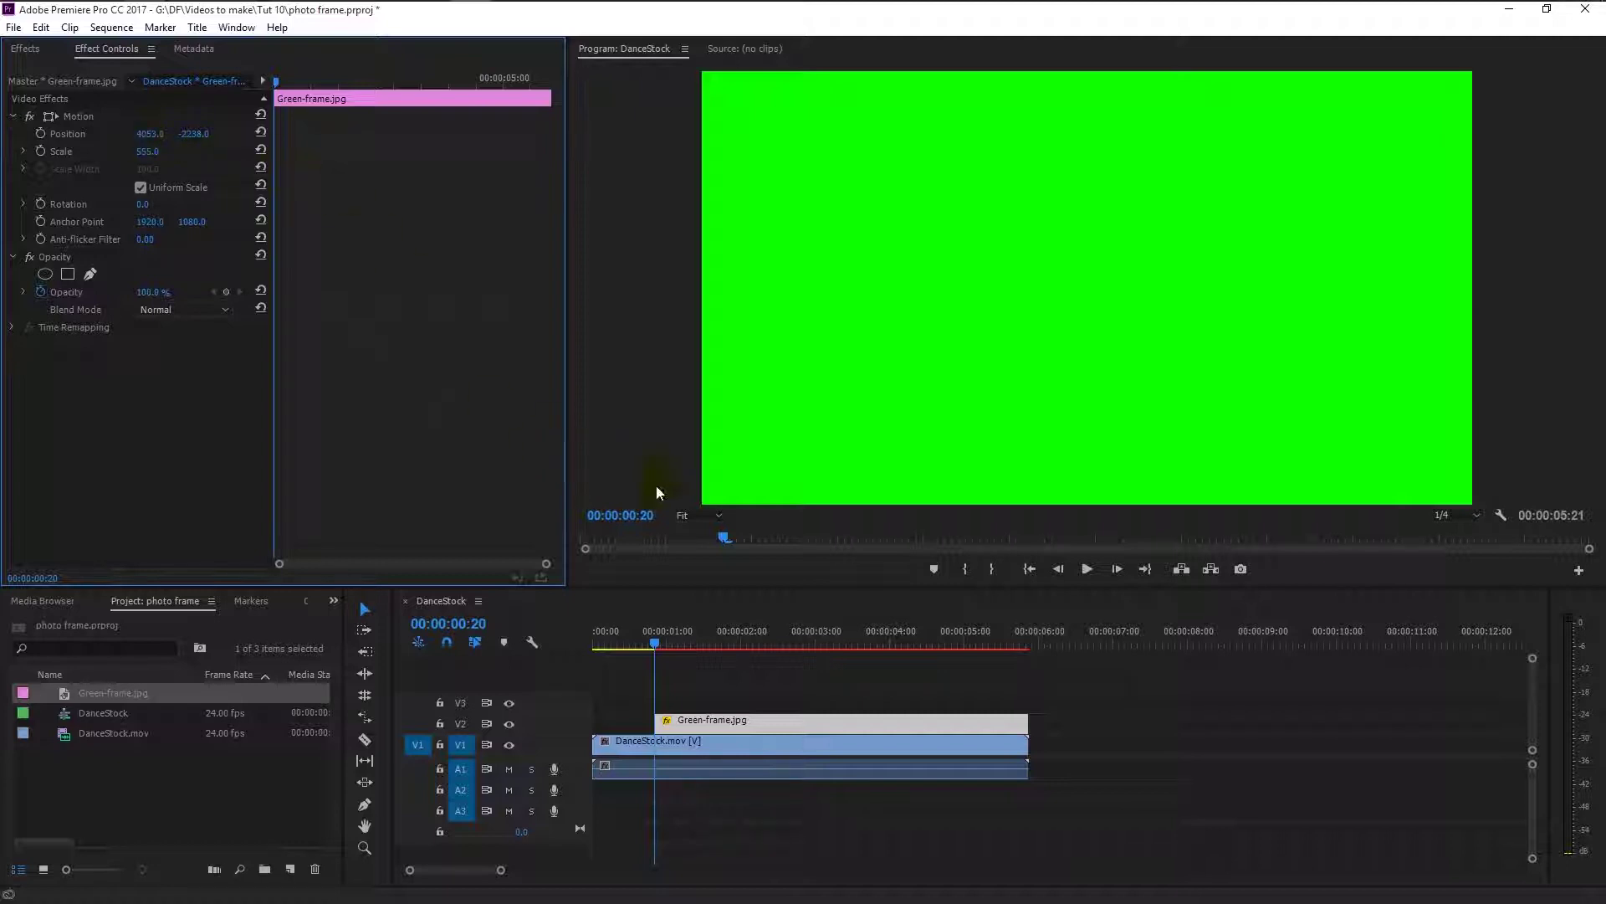
- Enable Position and Scale keyframes on Green-frame.jpg and preview the clip
left_click(41, 133)
left_click(38, 152)
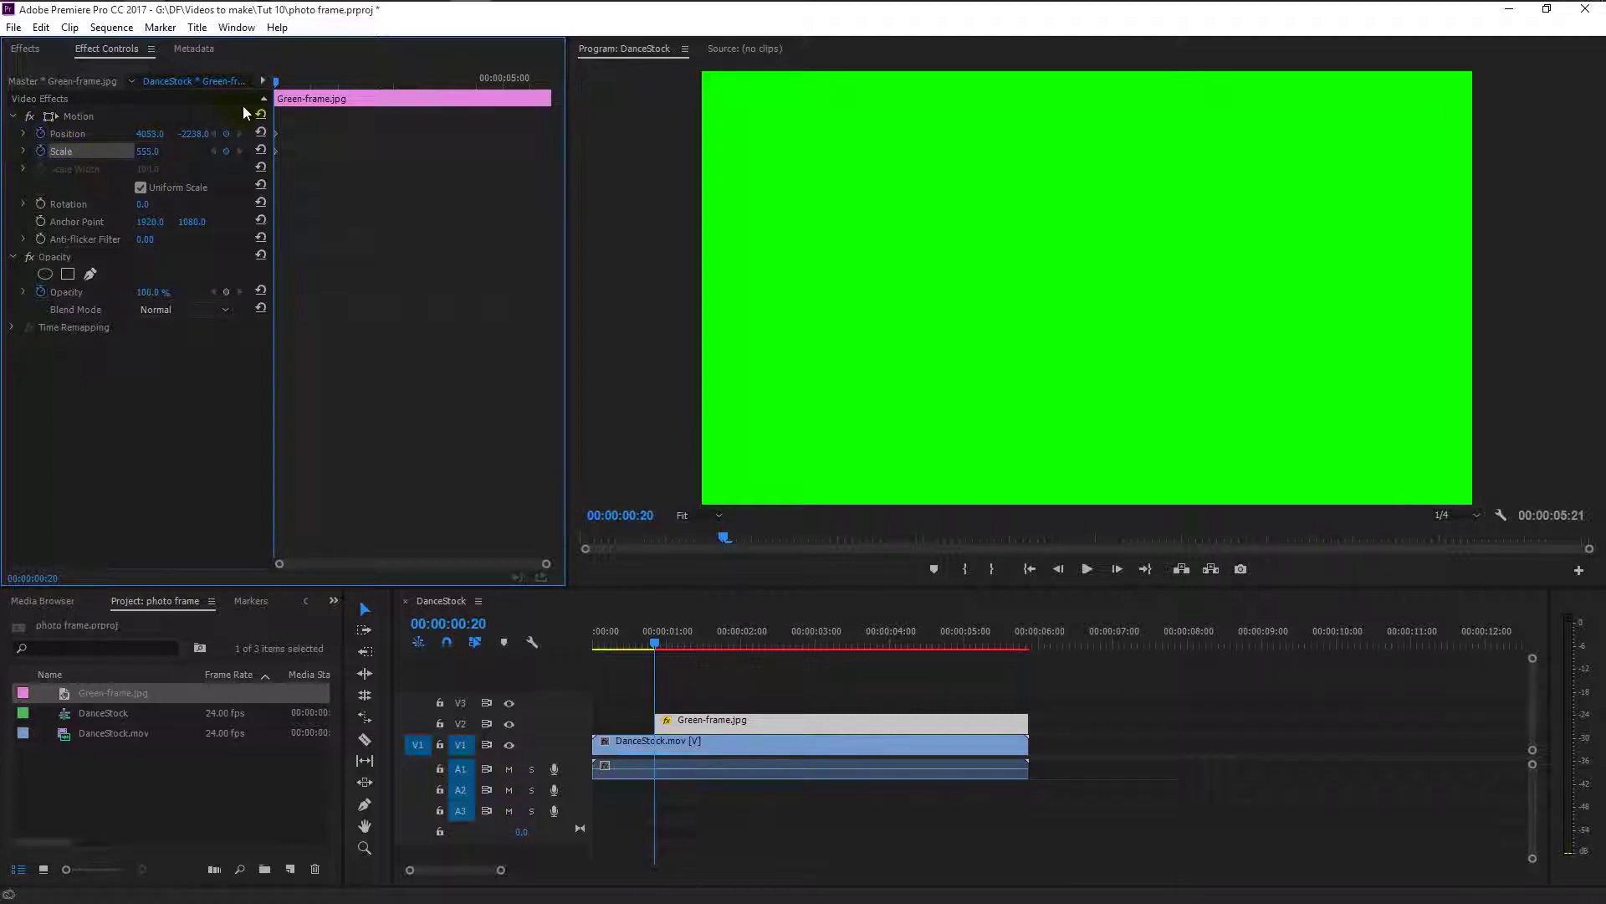
left_click_drag(280, 84, 250, 121)
key("space")
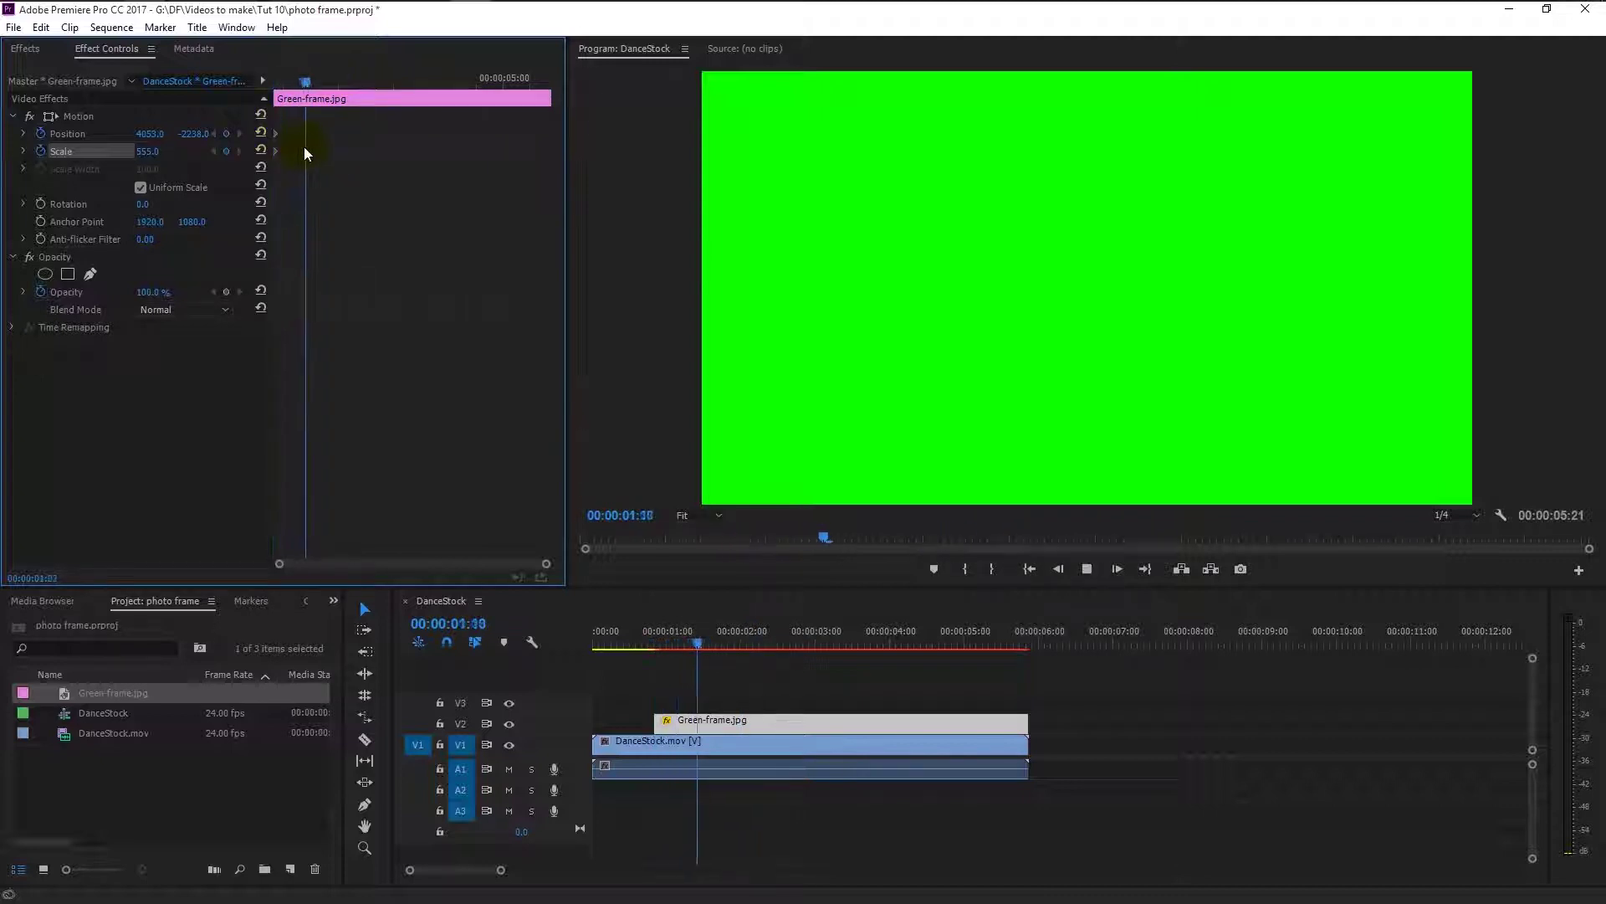
left_click(365, 107)
- At 00:00:02:23, key Scale to 52 and Position to 962, 545 to show the whole wall
left_click_drag(365, 80, 391, 87)
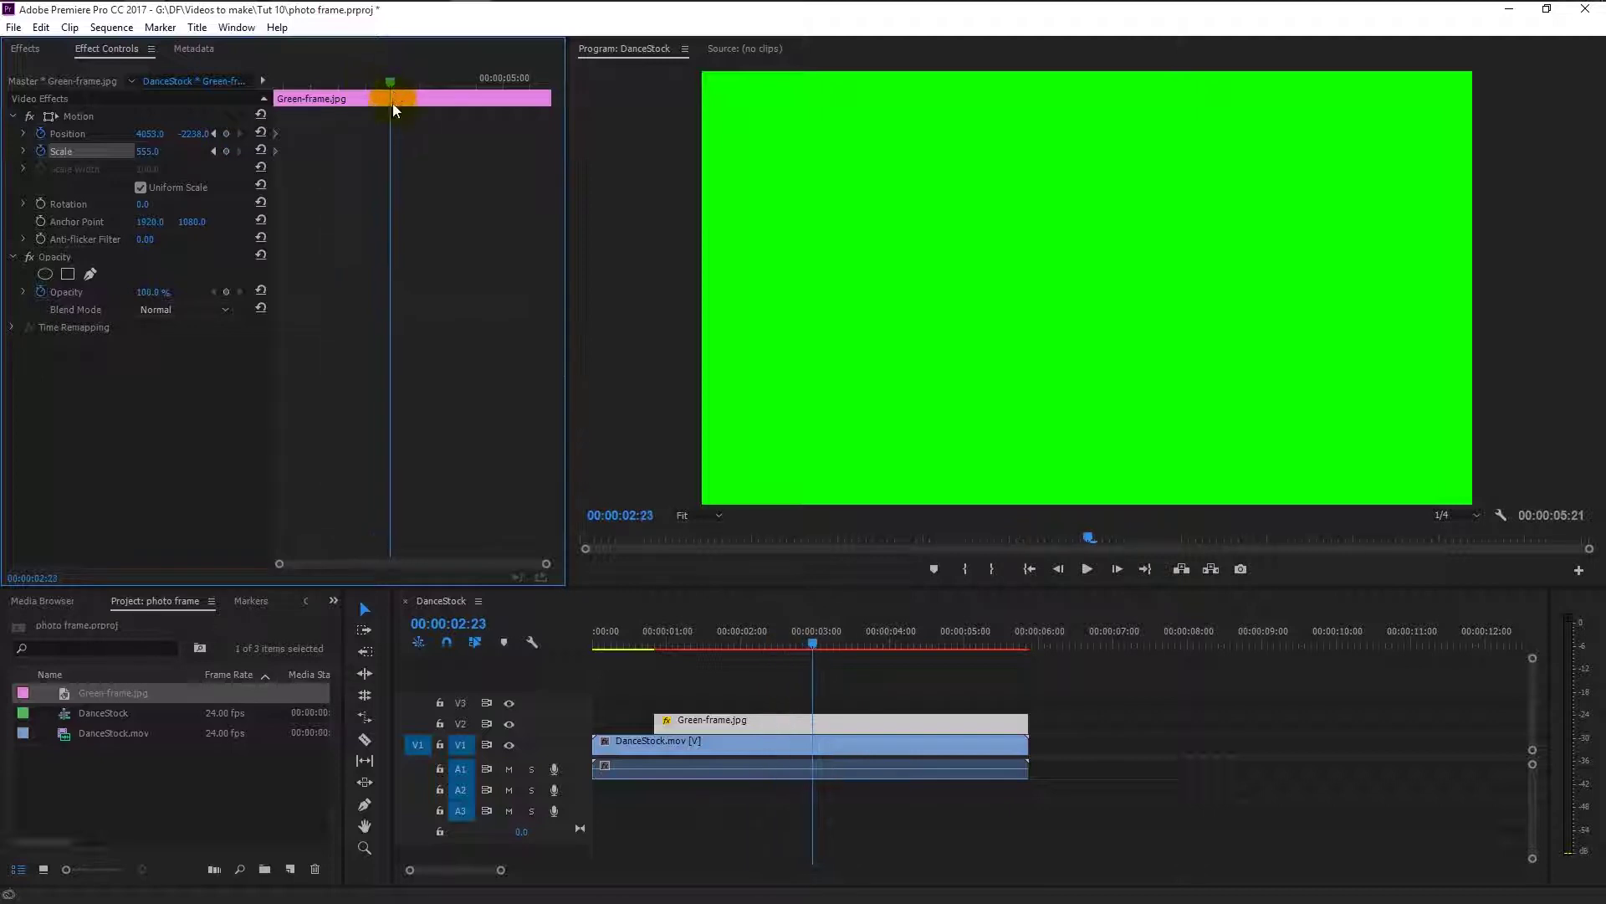
left_click(147, 151)
type("100")
key("Return")
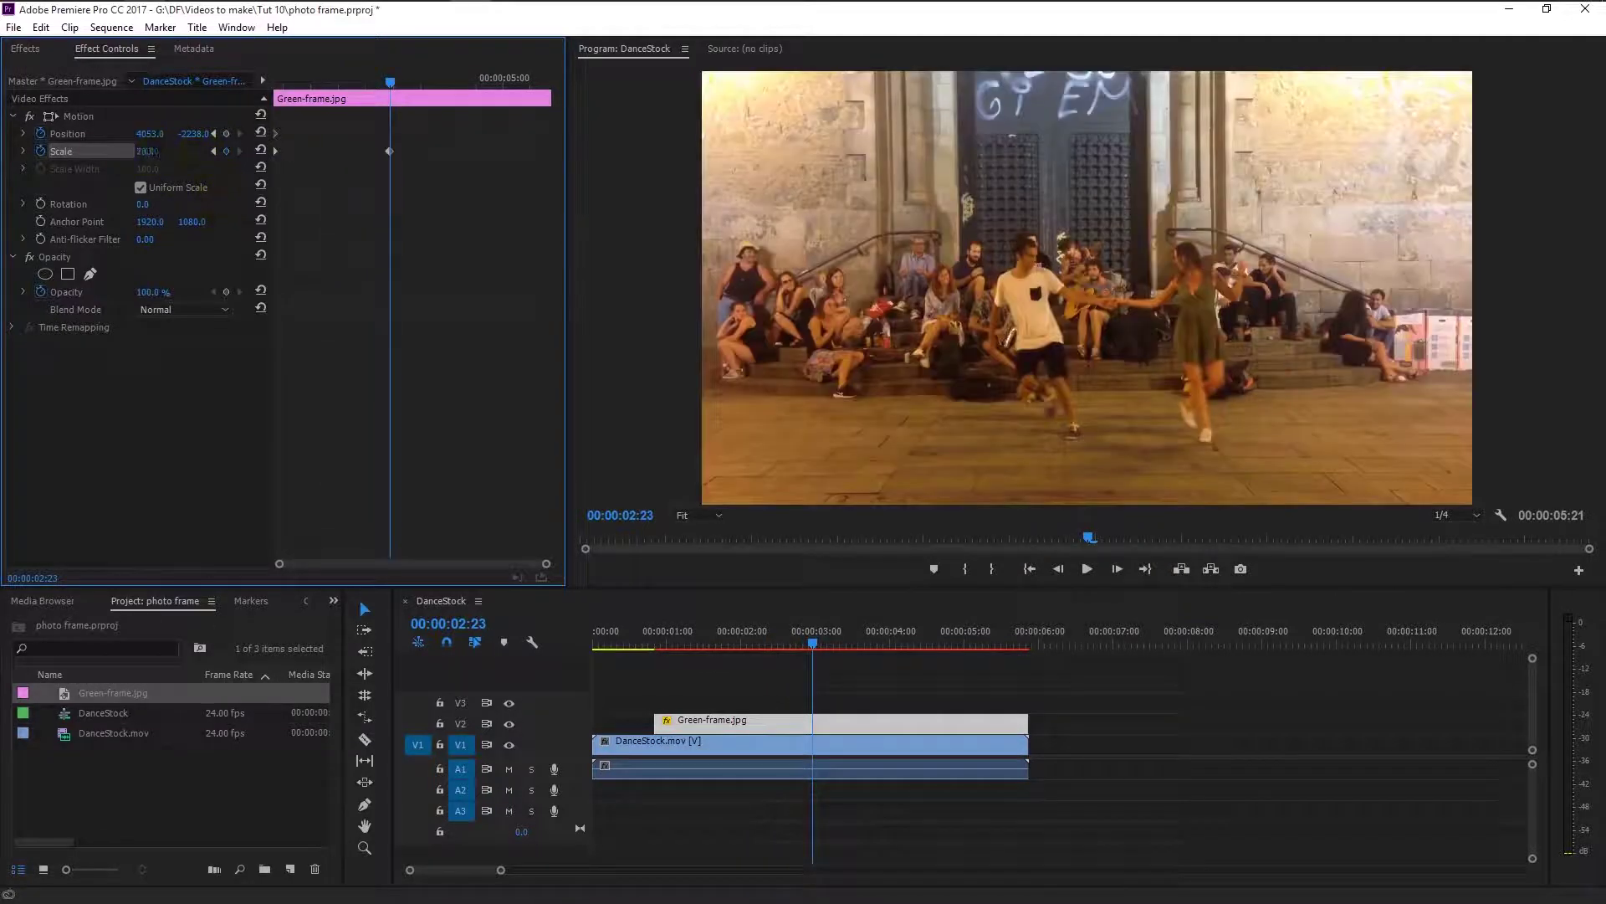
left_click_drag(148, 152, 179, 137)
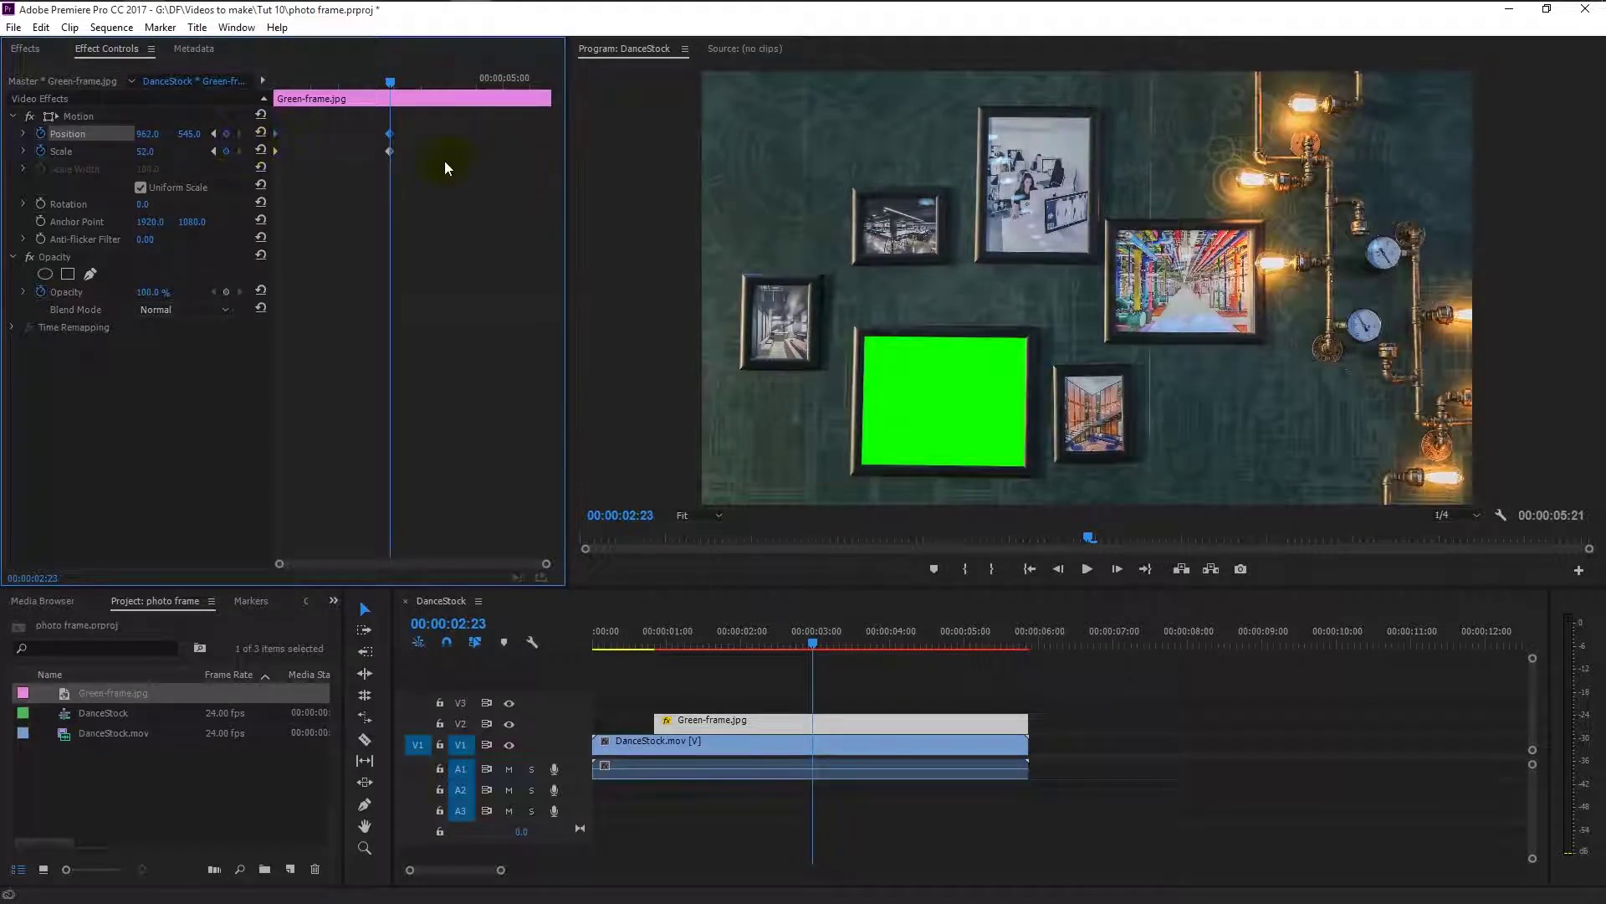
- Apply Ease In temporal interpolation to the Position and Scale keyframes
left_click_drag(436, 161, 373, 129)
right_click(393, 159)
mouse_move(519, 291)
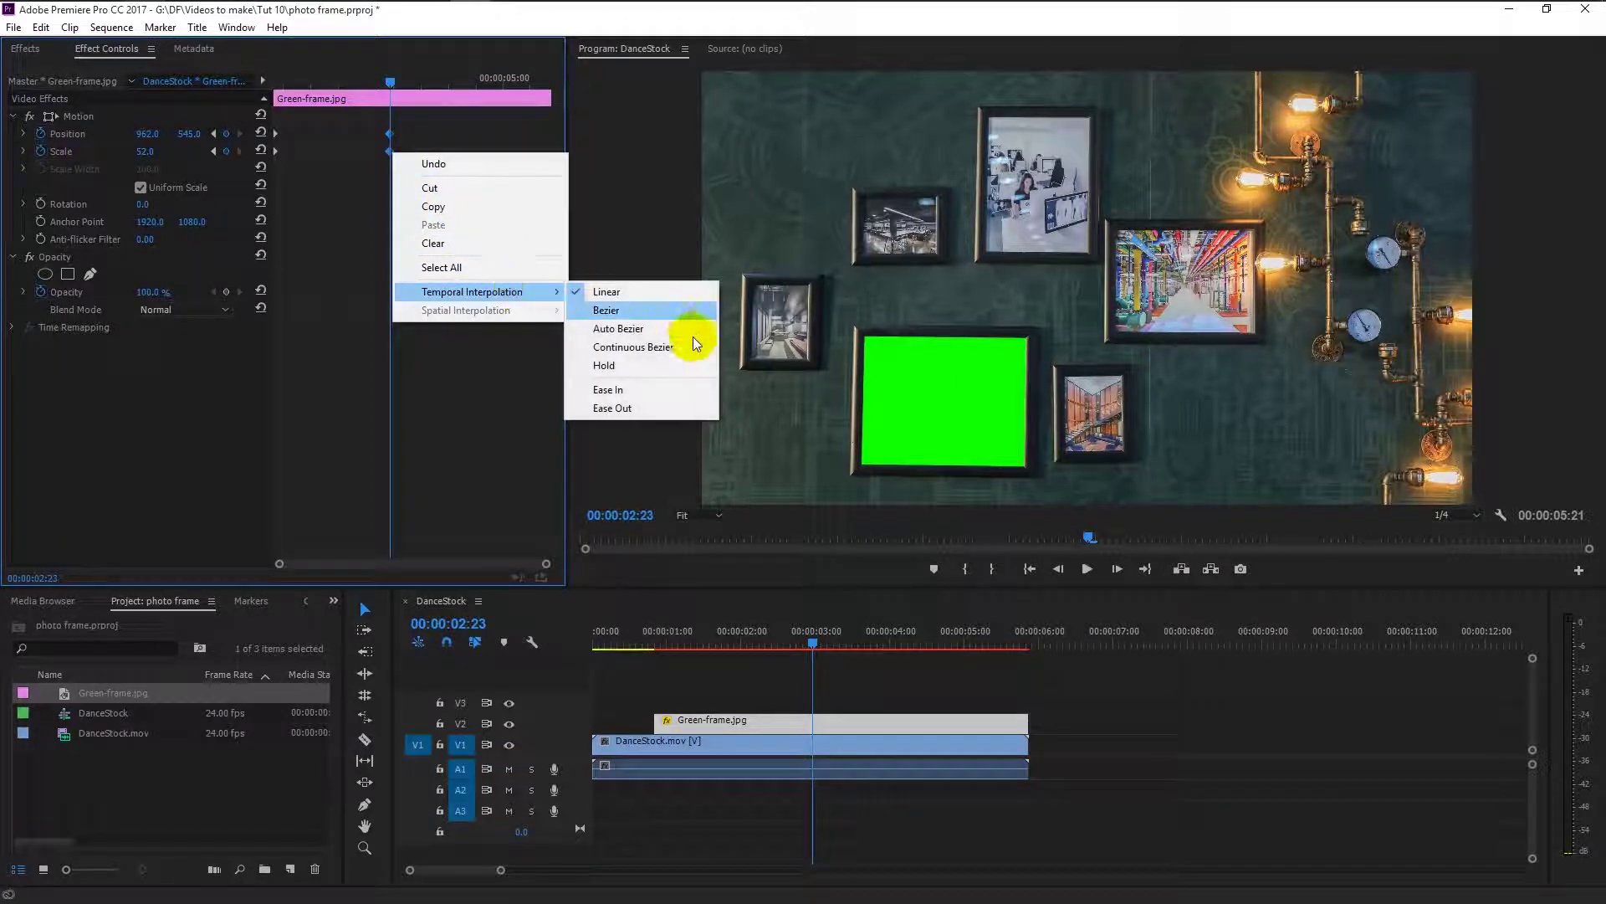
left_click(674, 390)
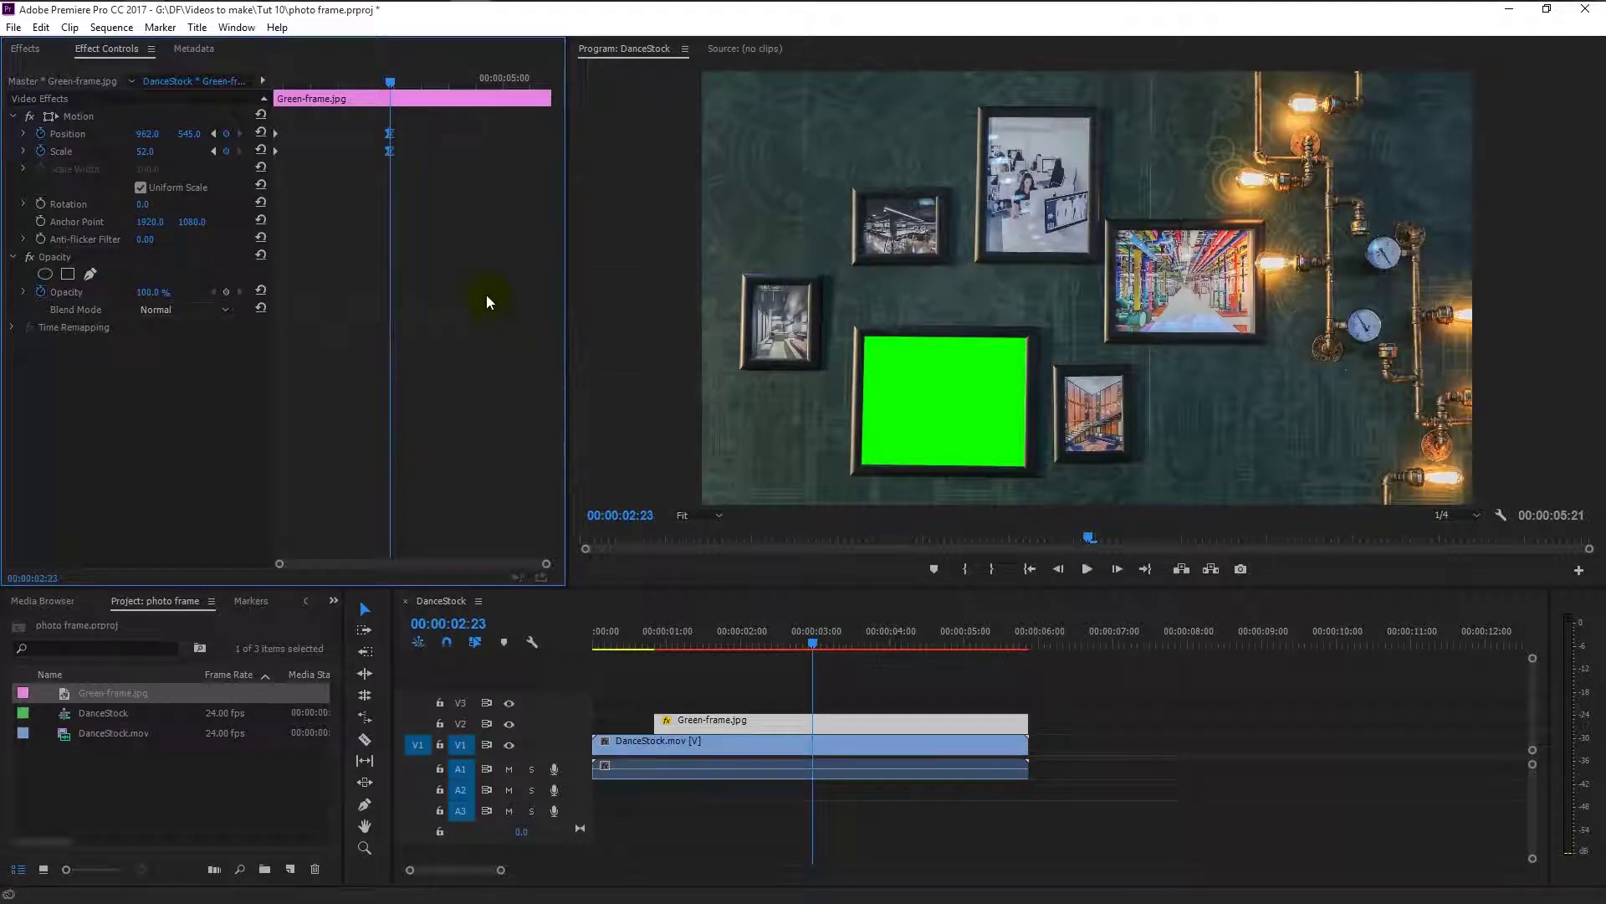
left_click(499, 344)
- Play the zoom-out from the sequence start and scrub back to review it
key("Home")
left_click(1086, 569)
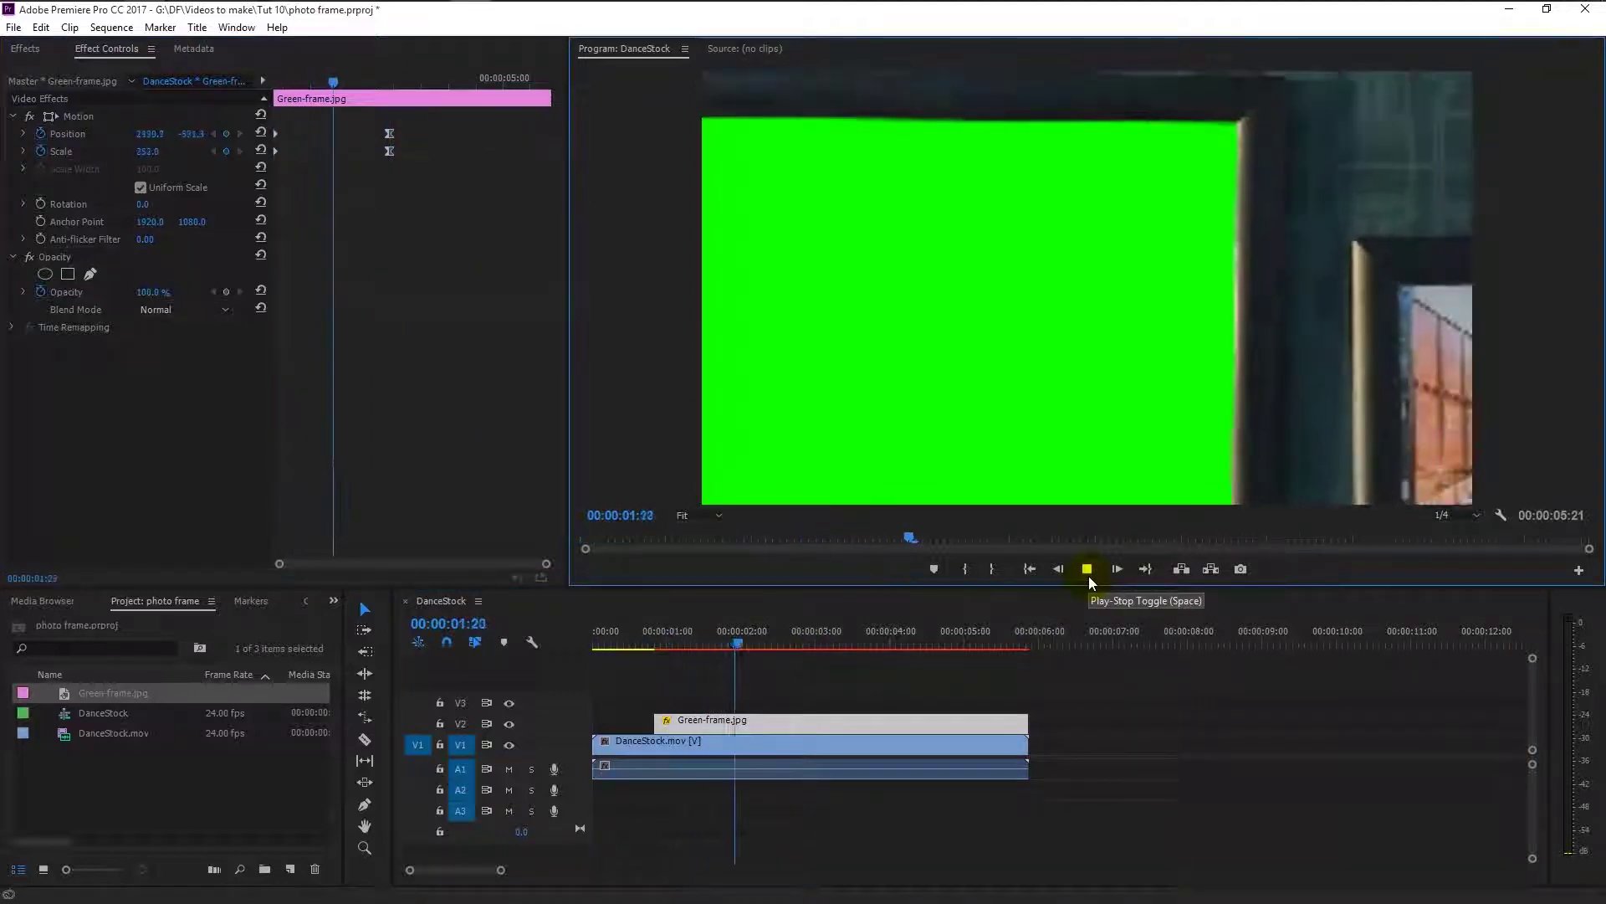
left_click(1088, 570)
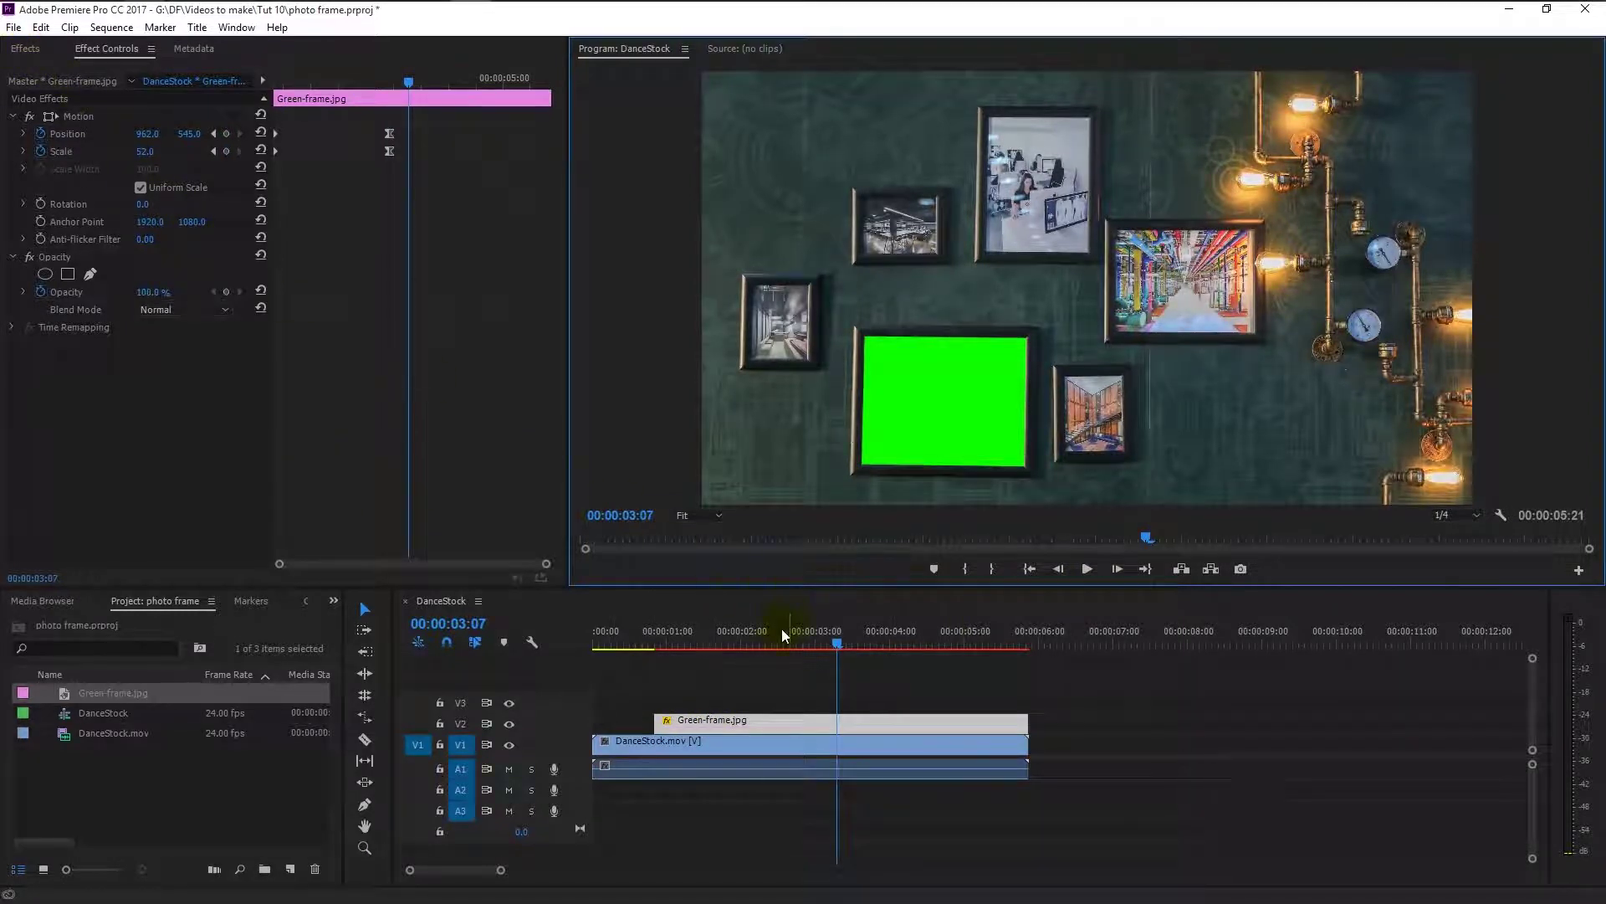
left_click_drag(779, 636, 816, 651)
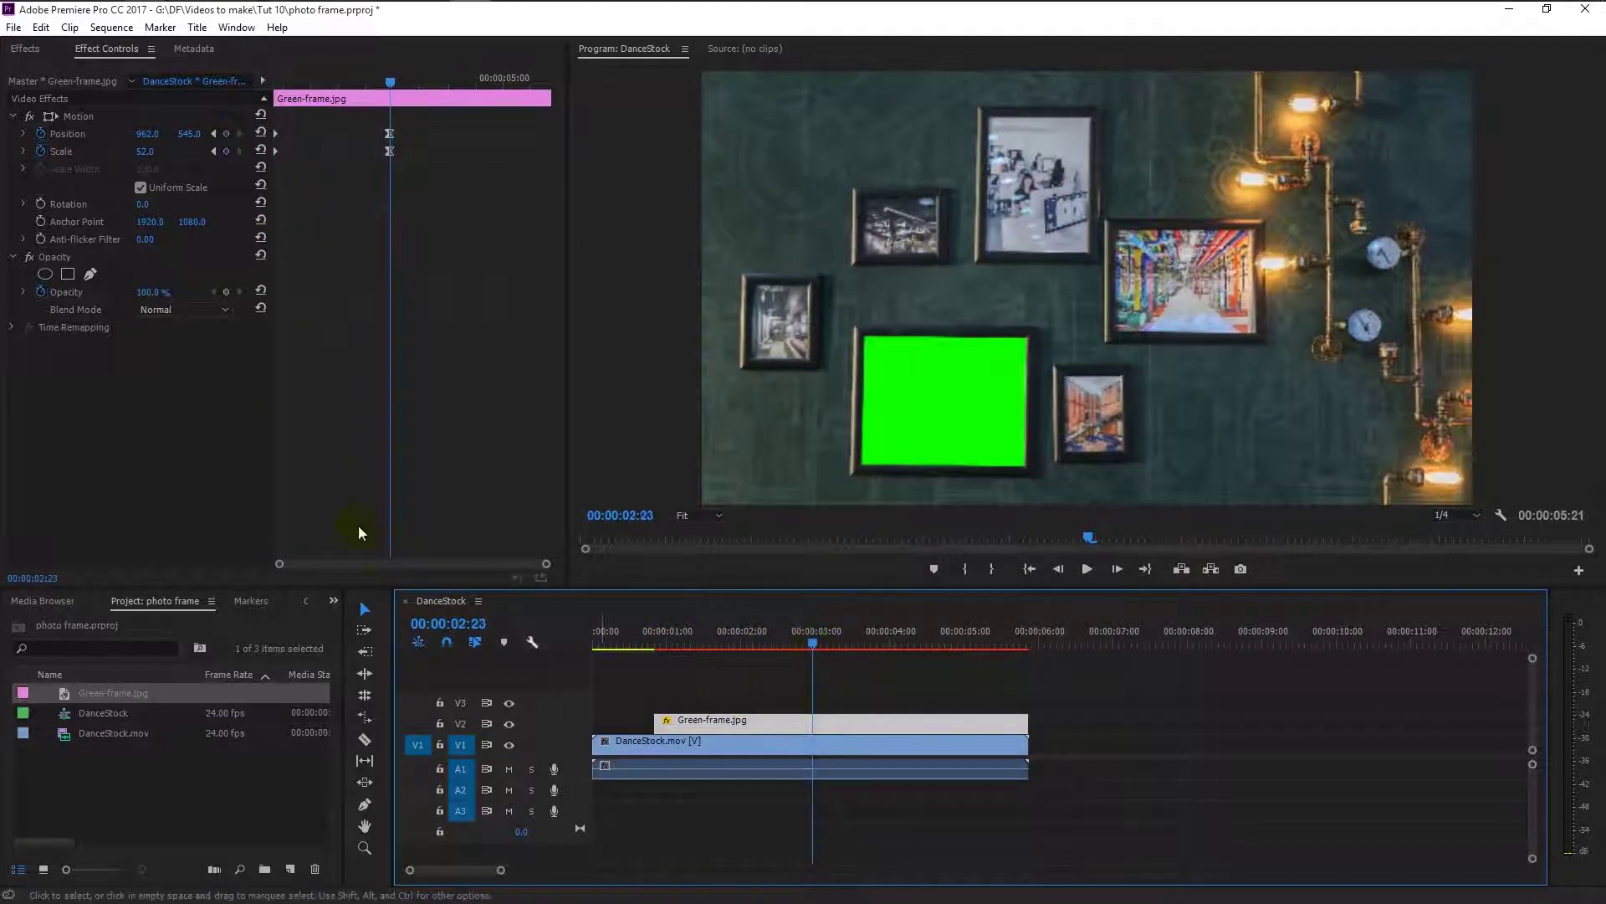
- Apply Ultra Key to Green-frame.jpg and sample the green area as its Key Color
left_click(25, 49)
left_click(82, 74)
type("ultra")
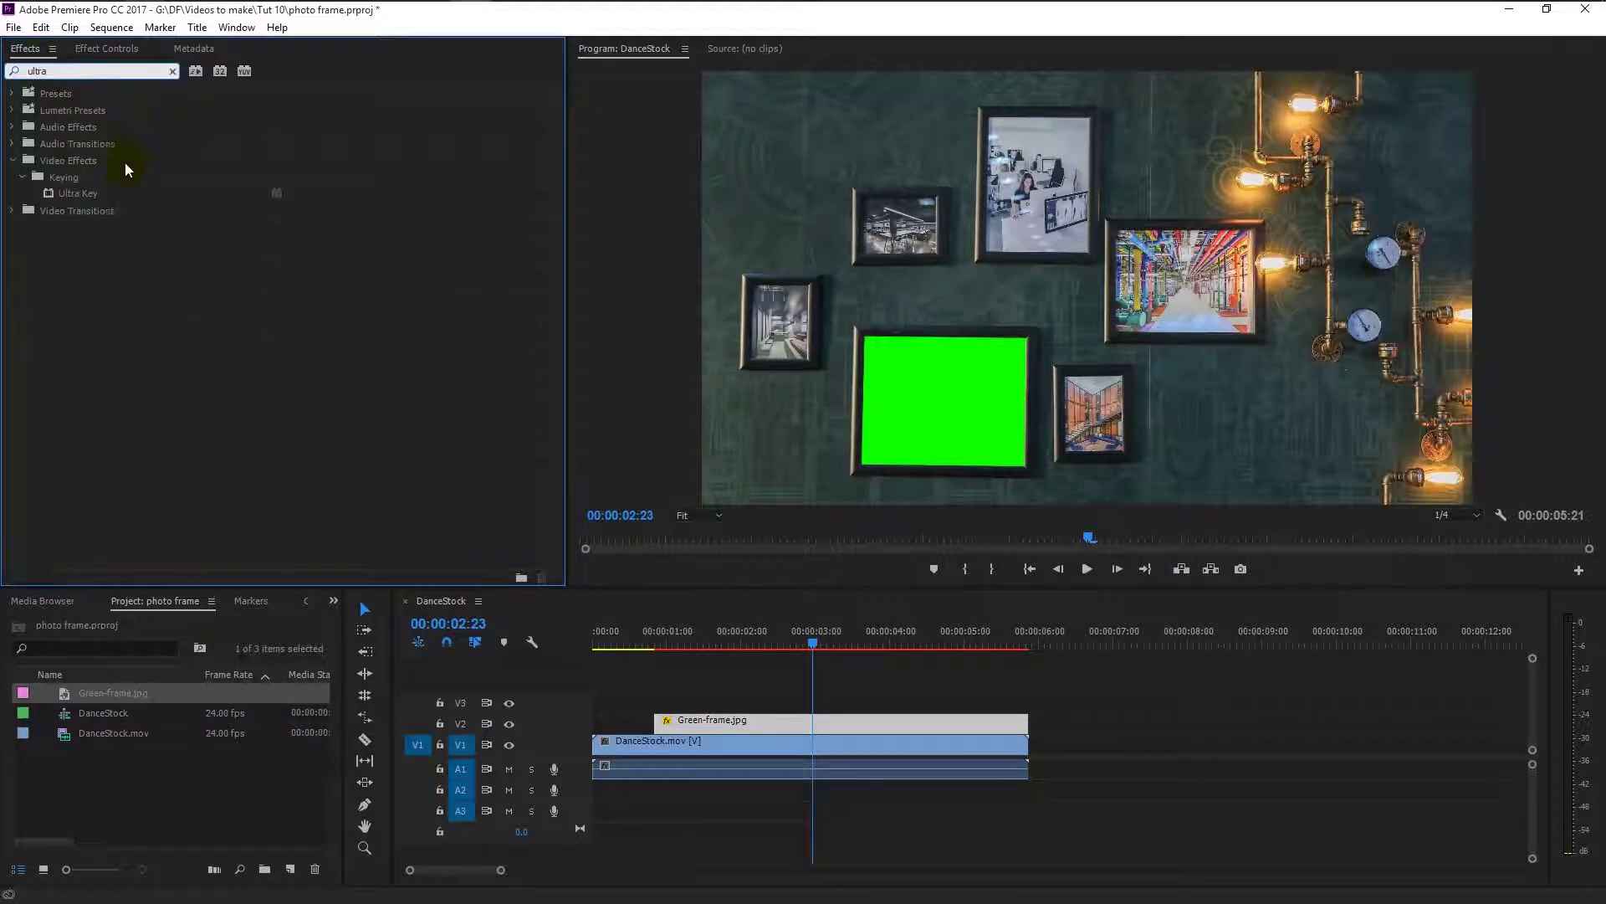
left_click_drag(86, 199, 742, 723)
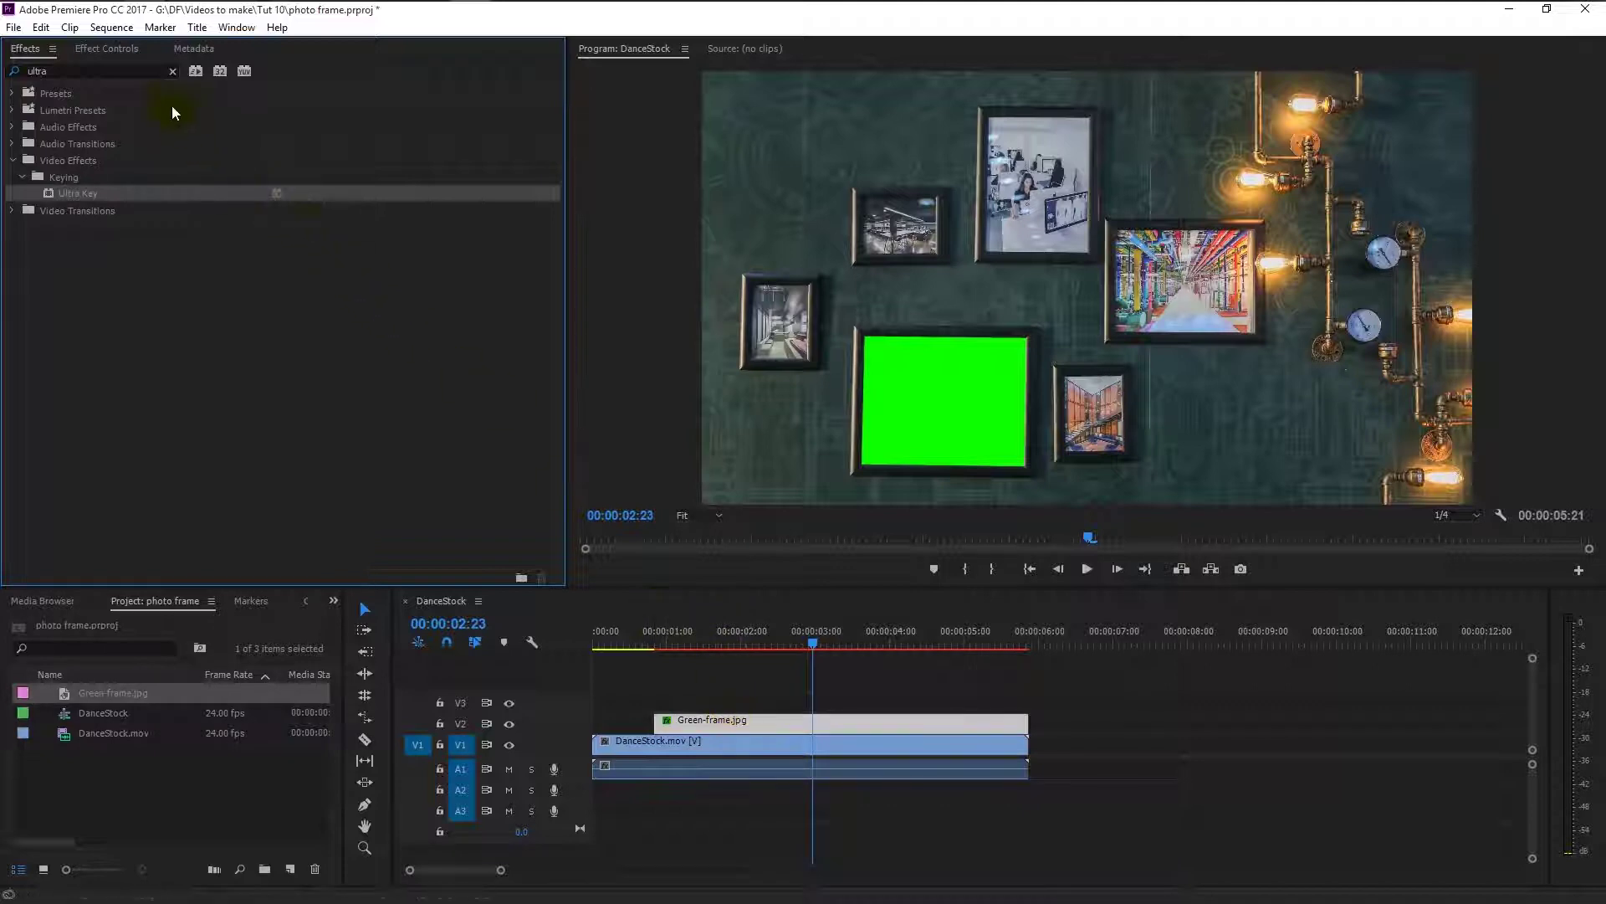
left_click(117, 50)
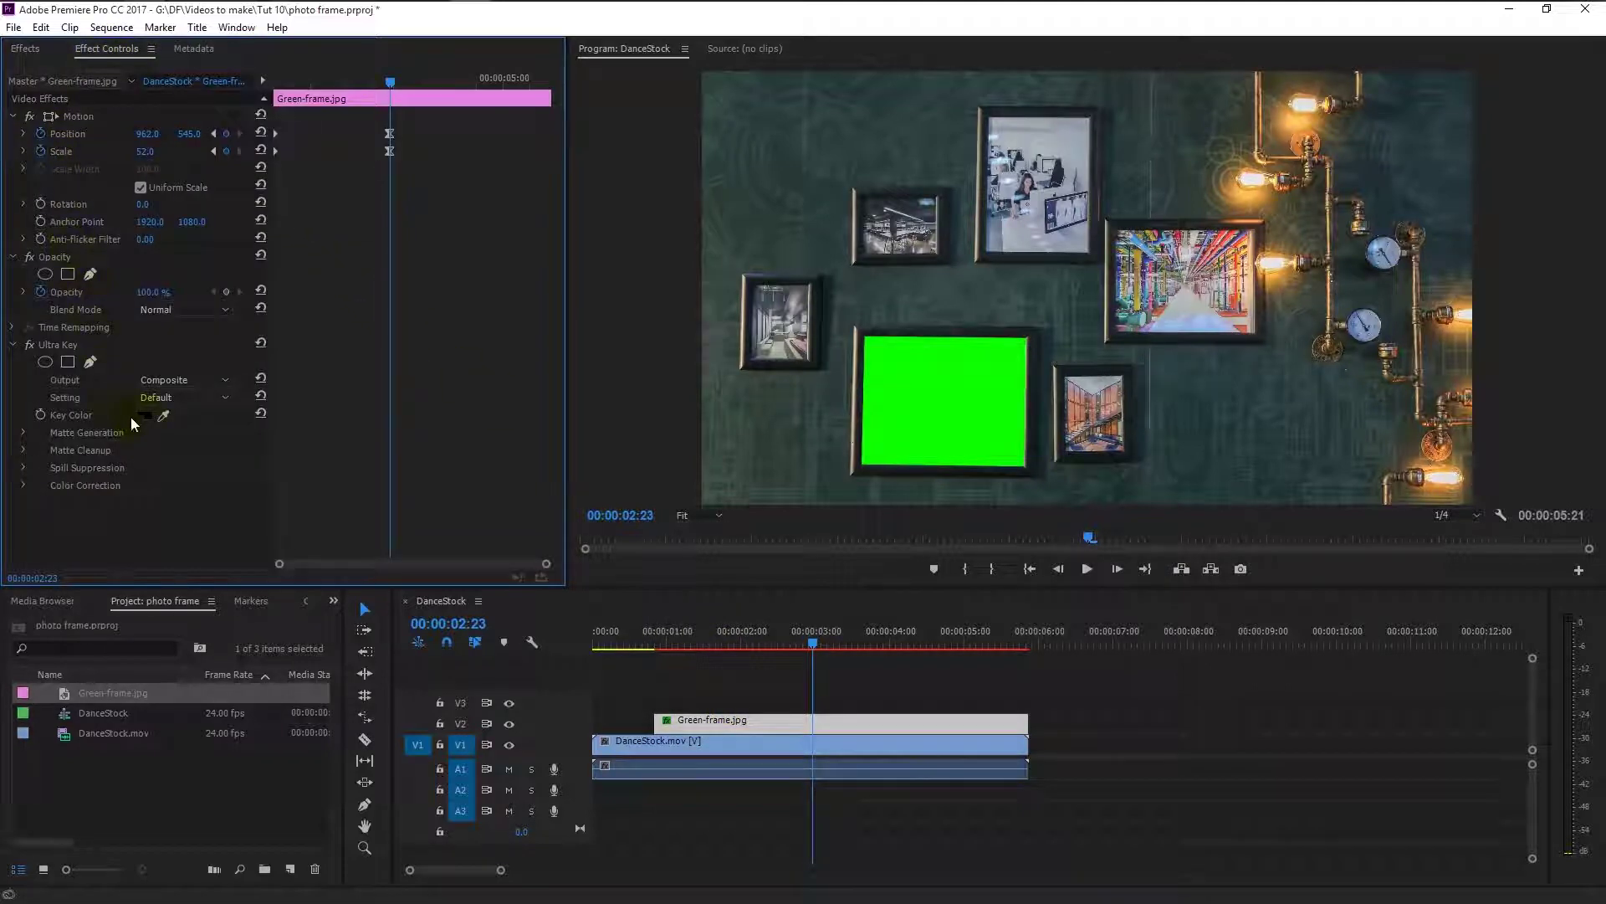
left_click(163, 416)
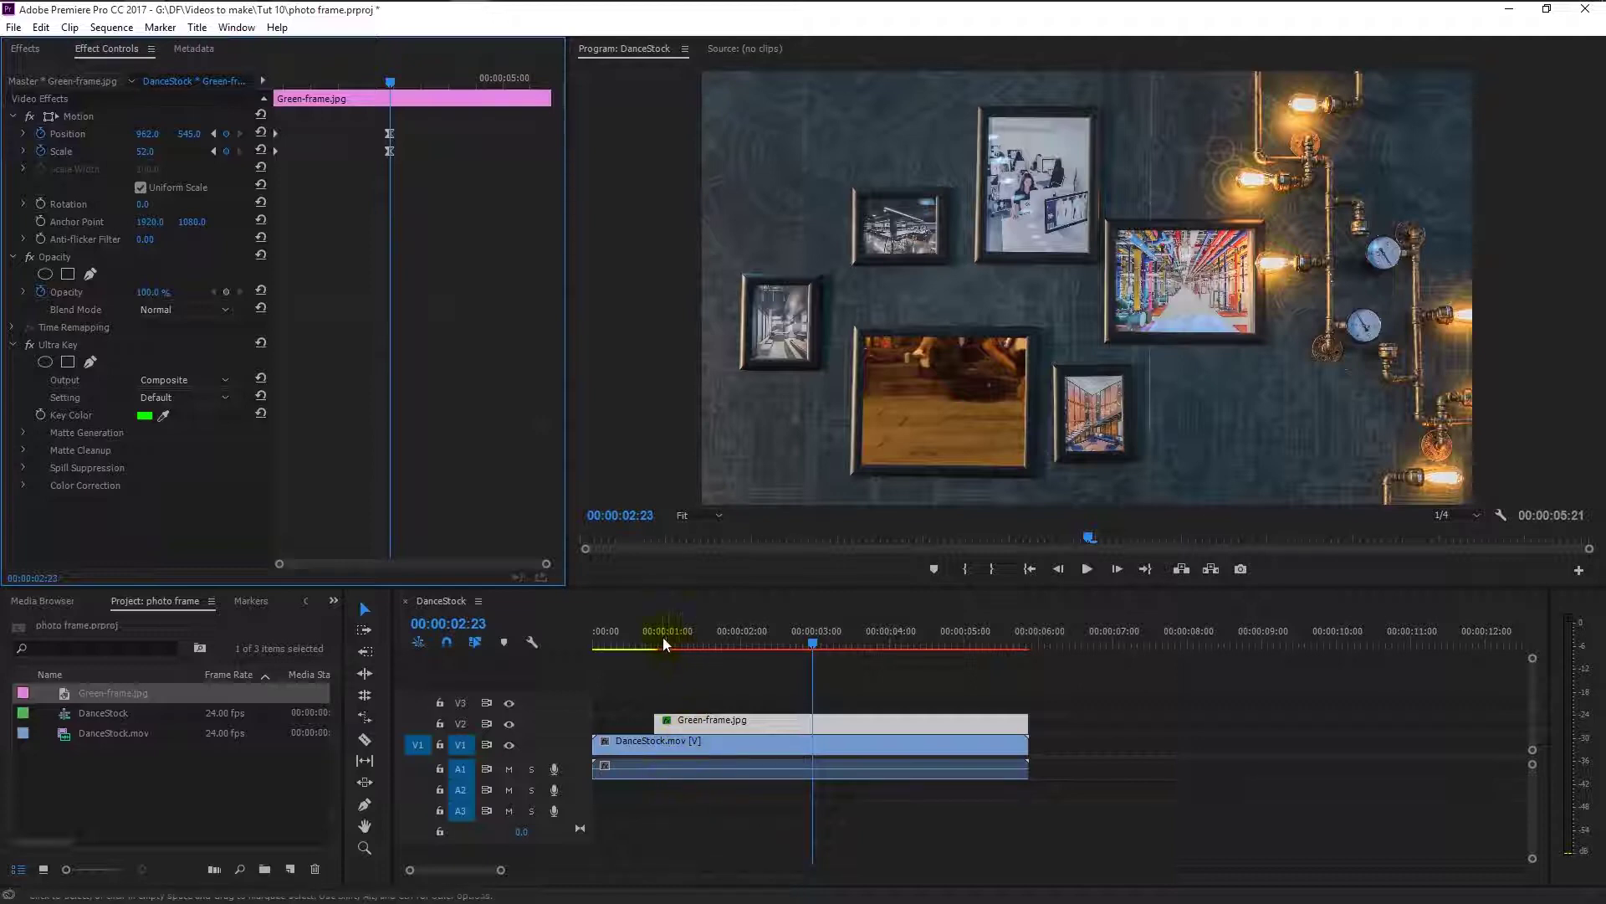
- Start Position and Scale keyframes on the dance clip at 00:00:00:20
left_click(595, 651)
left_click_drag(595, 655, 658, 674)
left_click(684, 746)
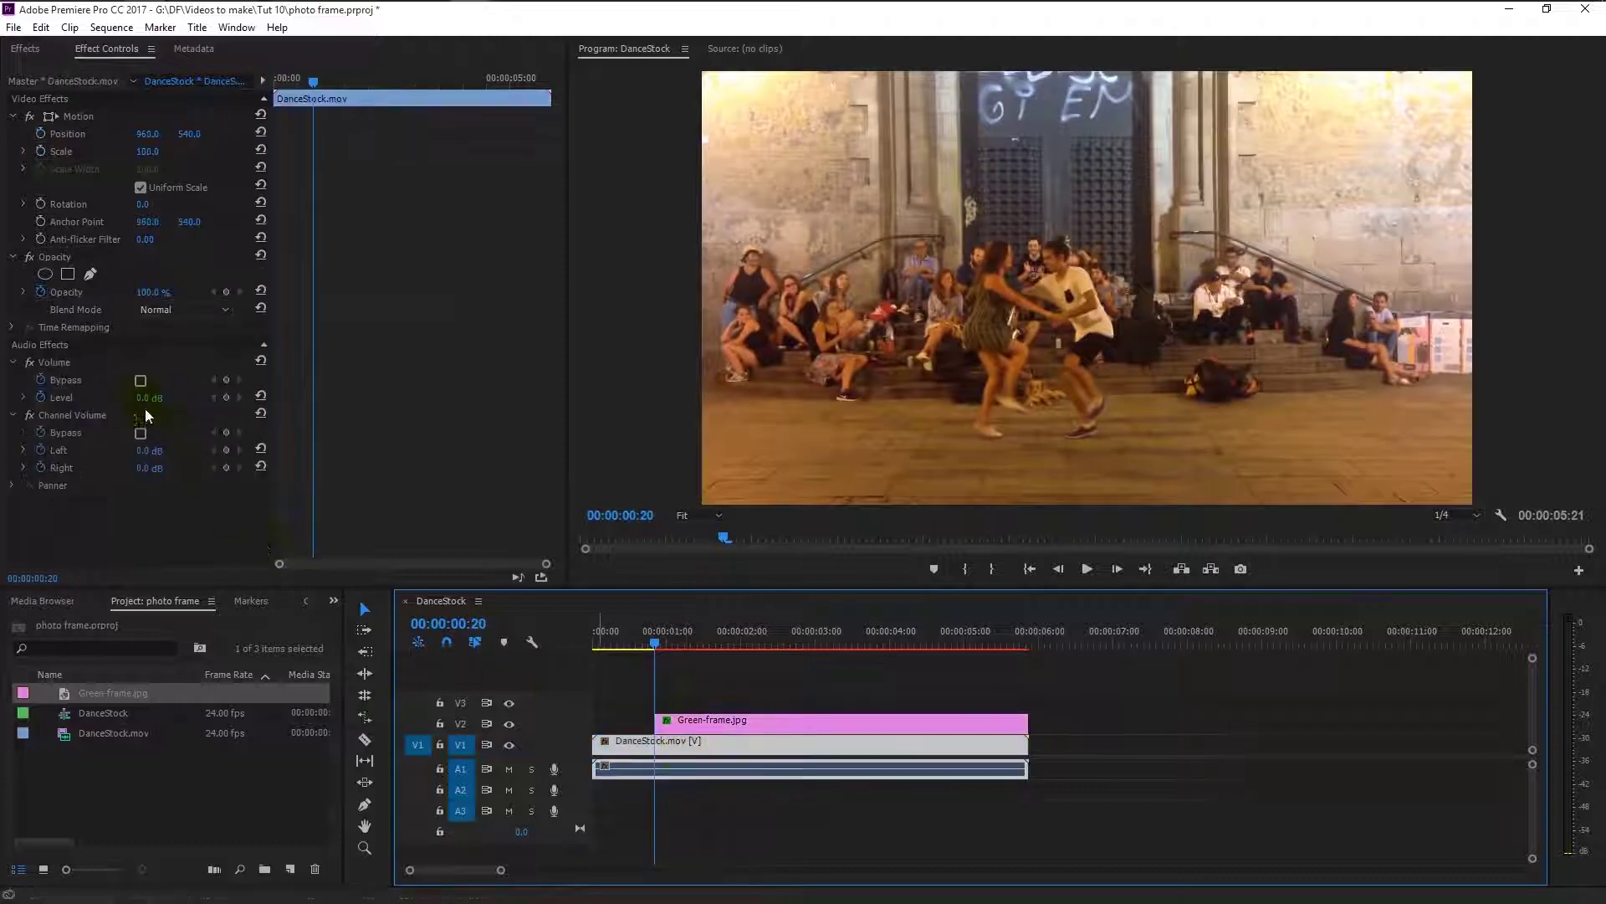
left_click(40, 152)
left_click(40, 134)
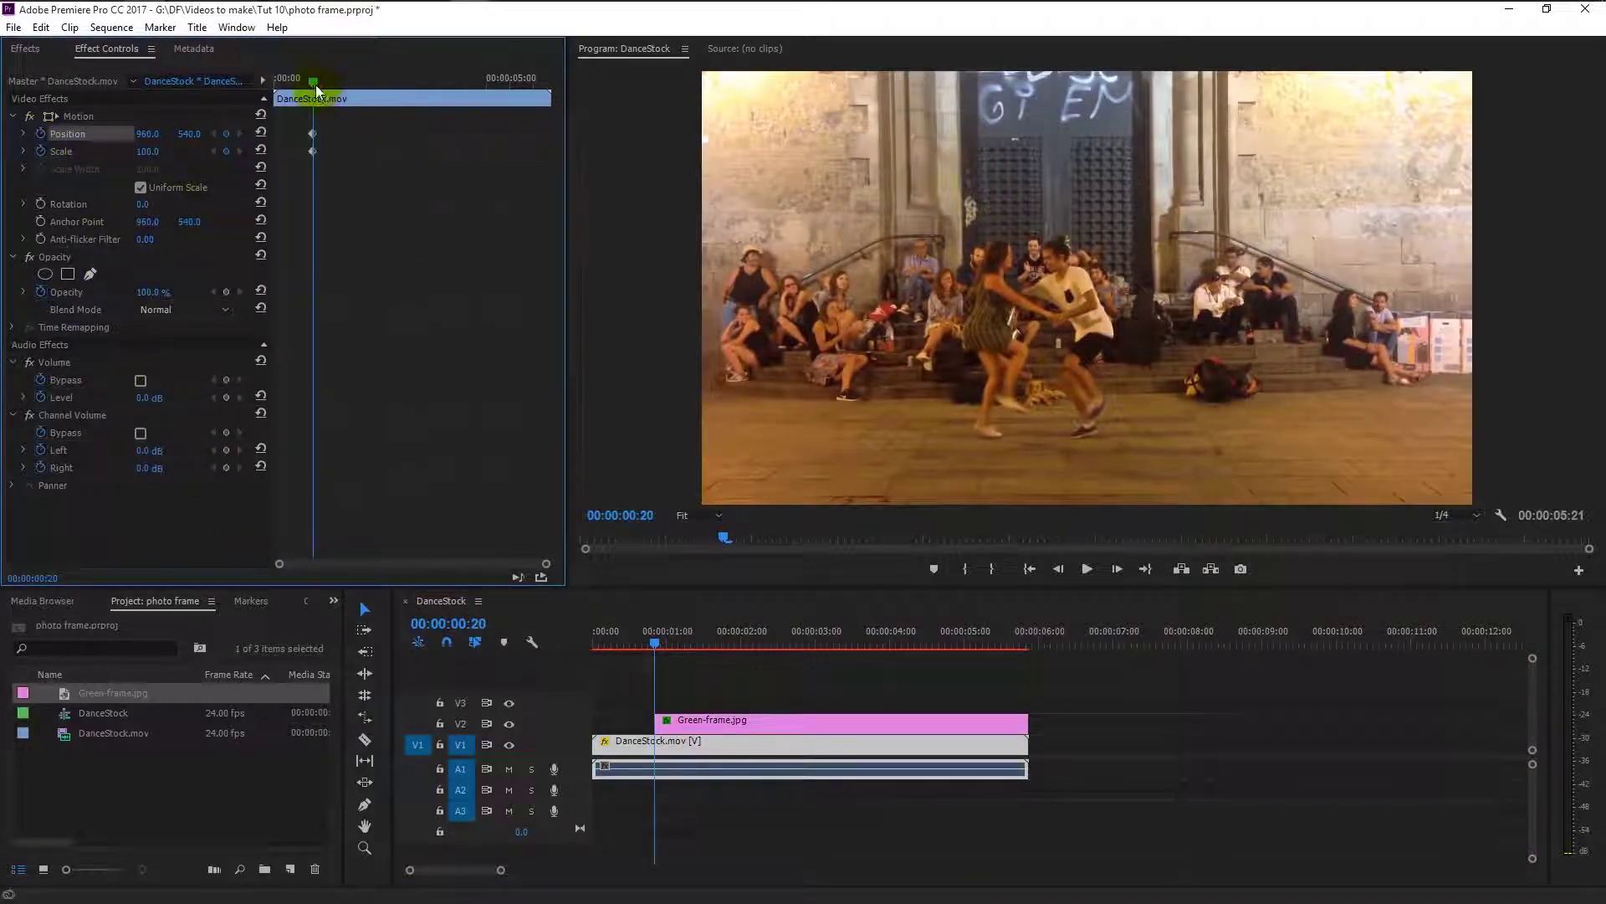
- Add a marker at 00:00:02:23, where the Green-frame.jpg zoom-out ends
left_click_drag(315, 83, 403, 78)
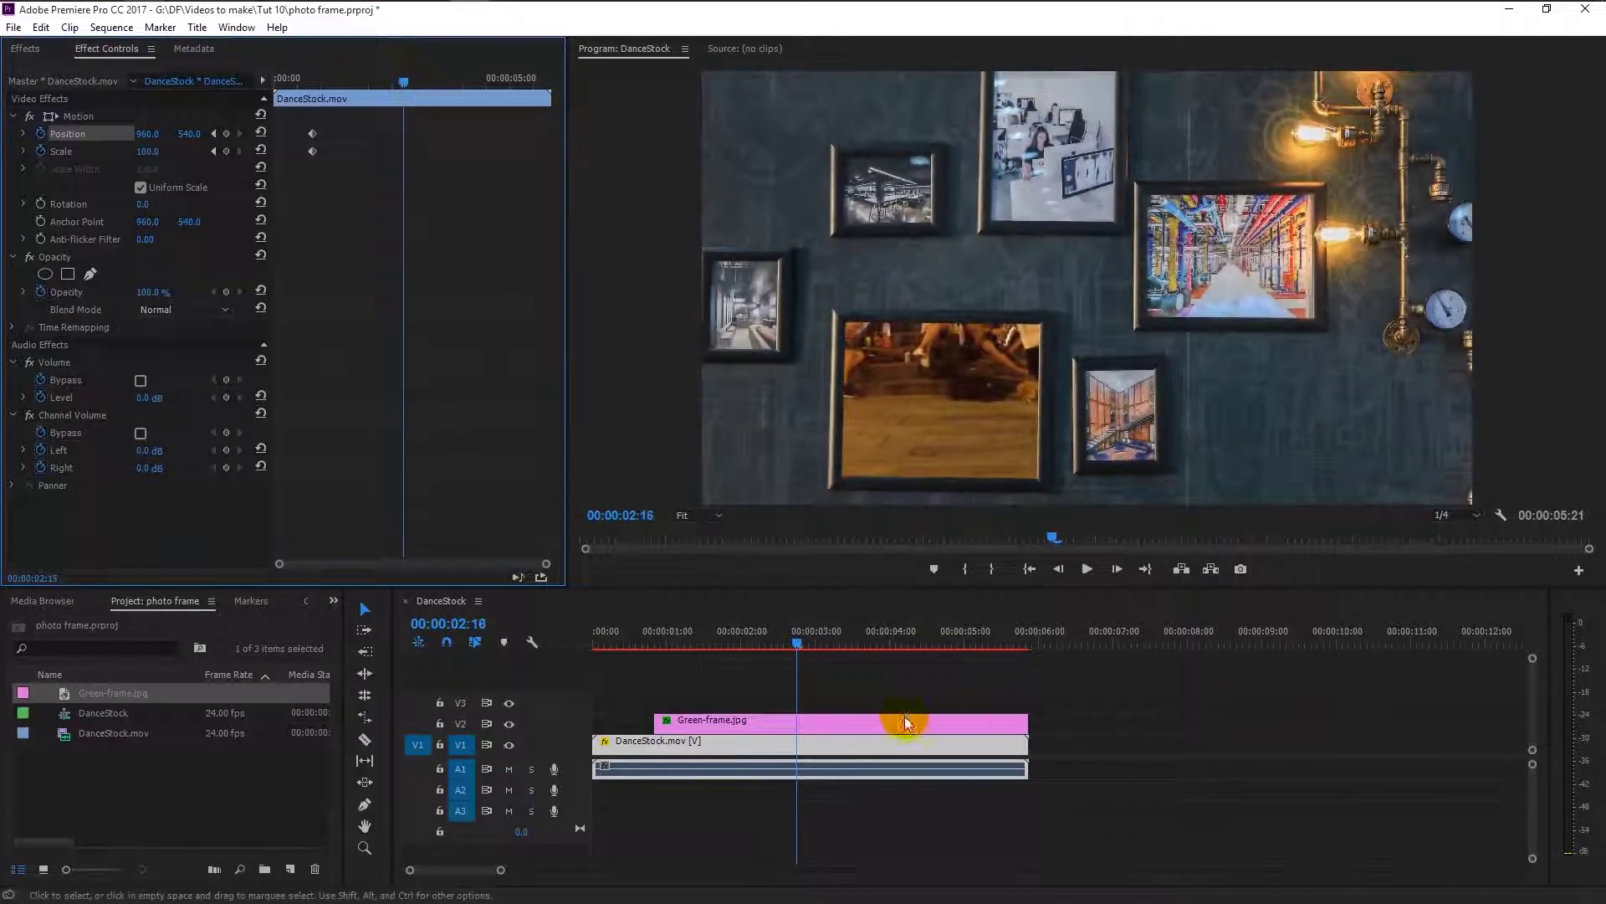
left_click(868, 726)
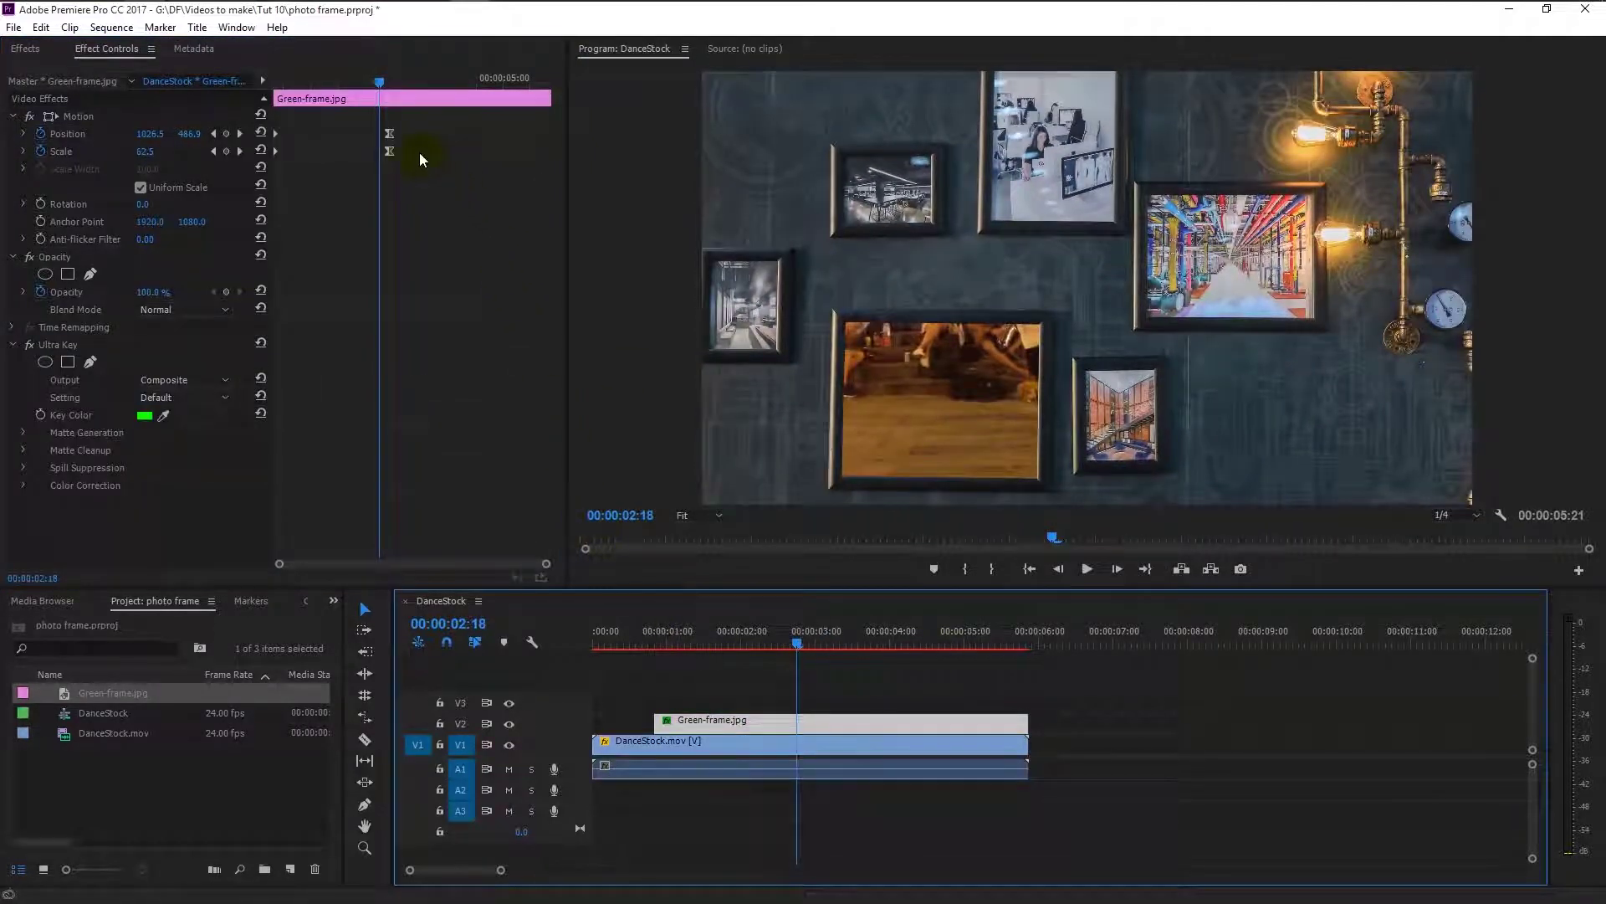
left_click_drag(372, 94, 390, 87)
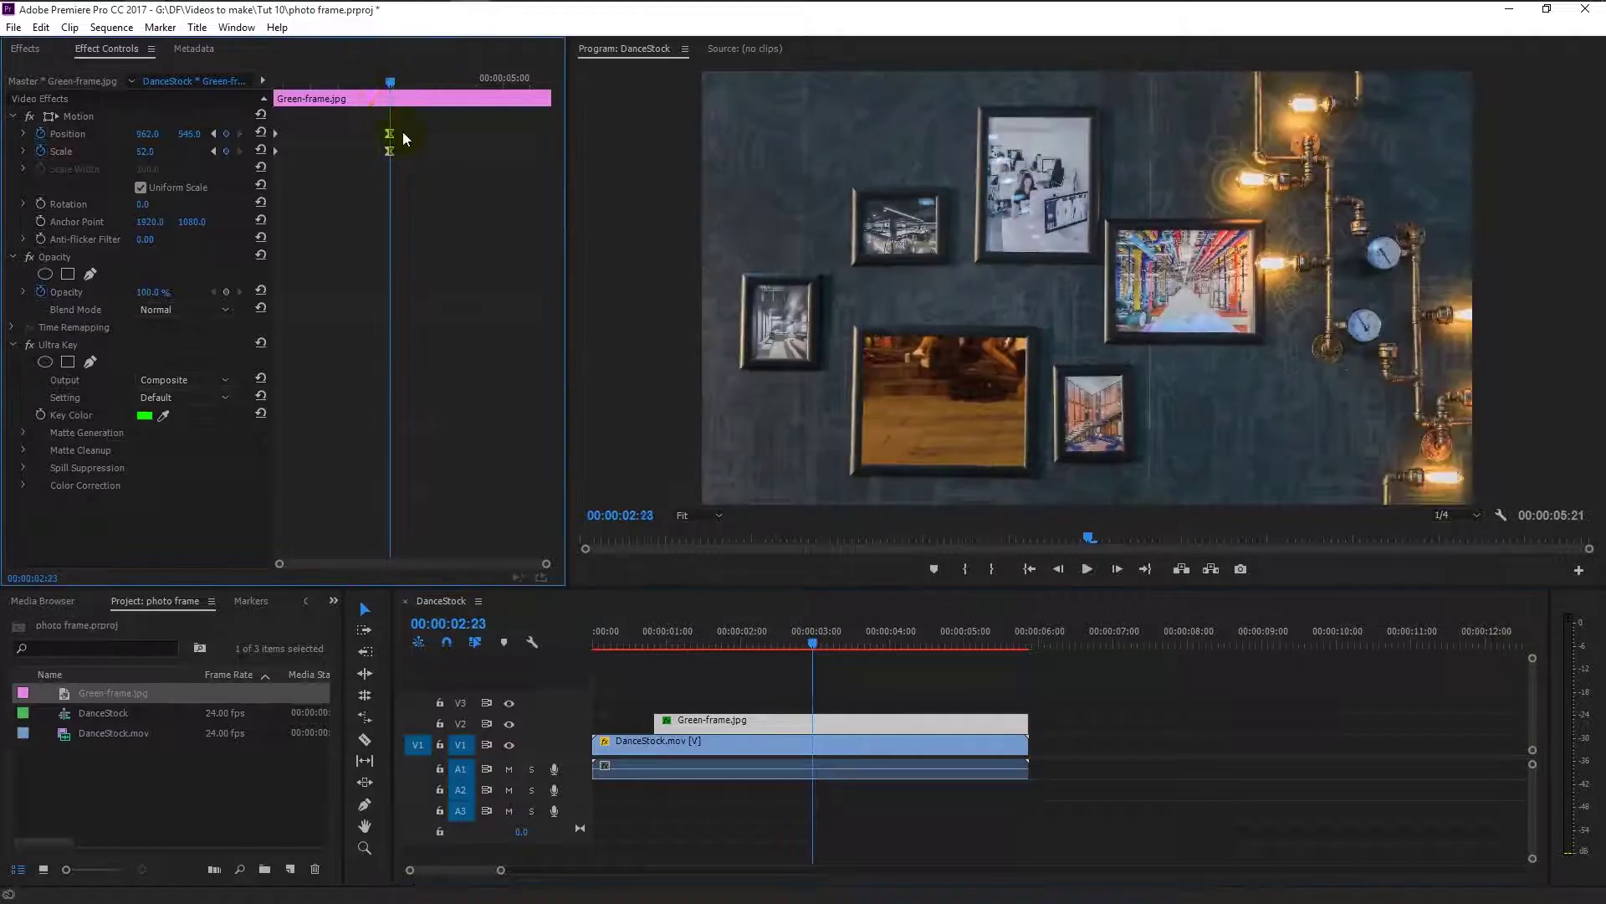
key("m")
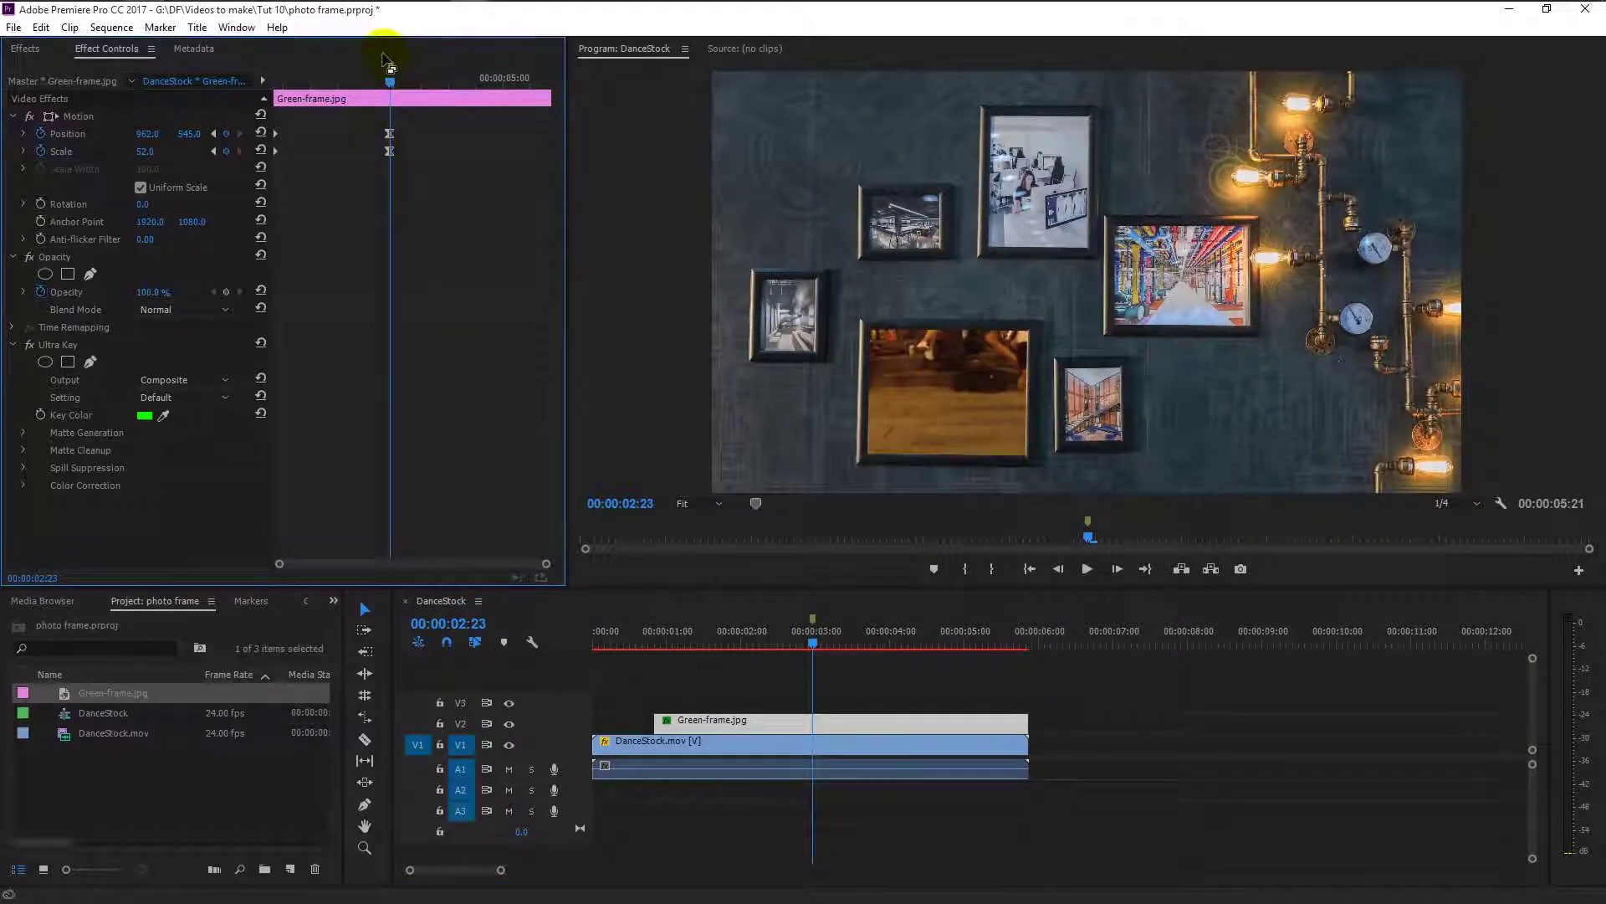
left_click(403, 87)
left_click(391, 65)
- Set DanceStock.mov's Scale to 22 at the marker, creating a keyframe
left_click(812, 646)
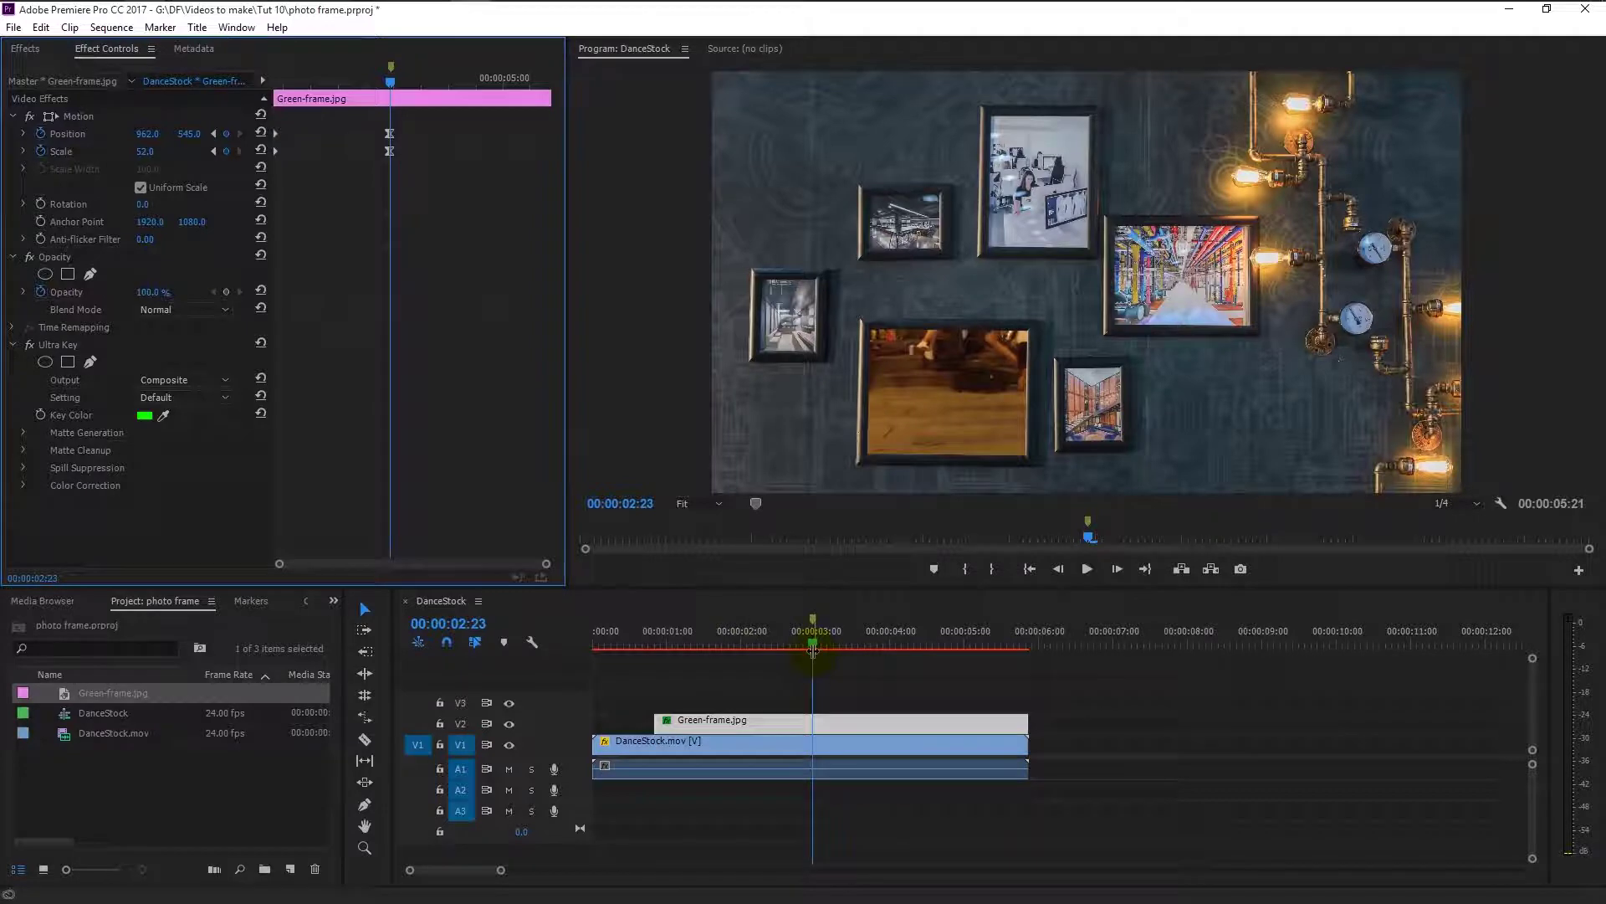
left_click(811, 736)
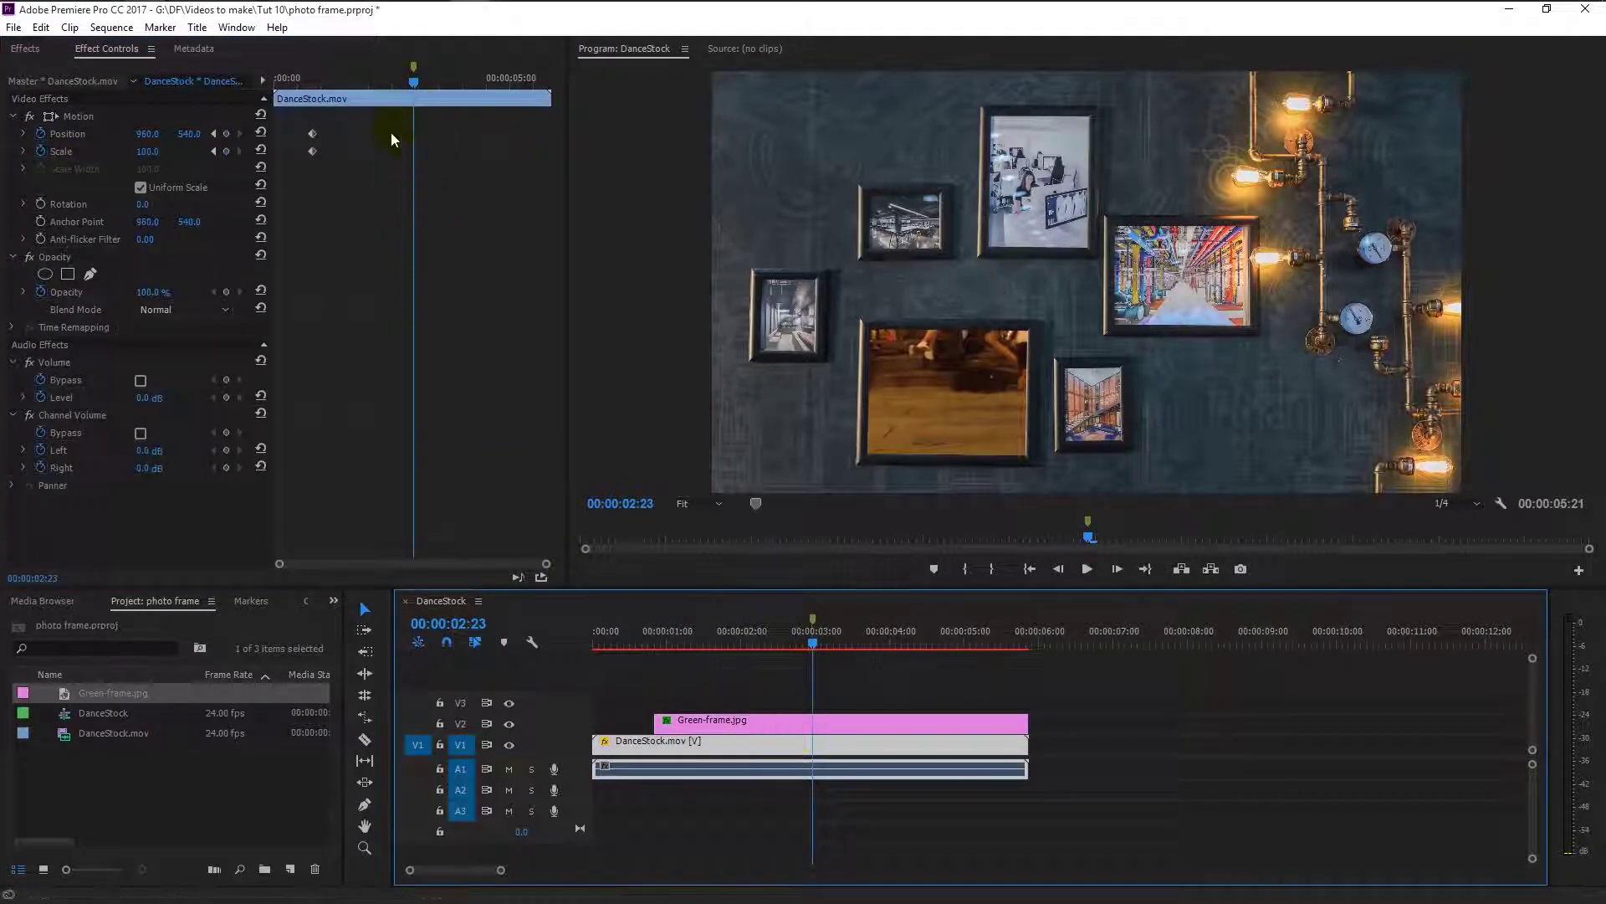
left_click(148, 151)
type("22")
key("Return")
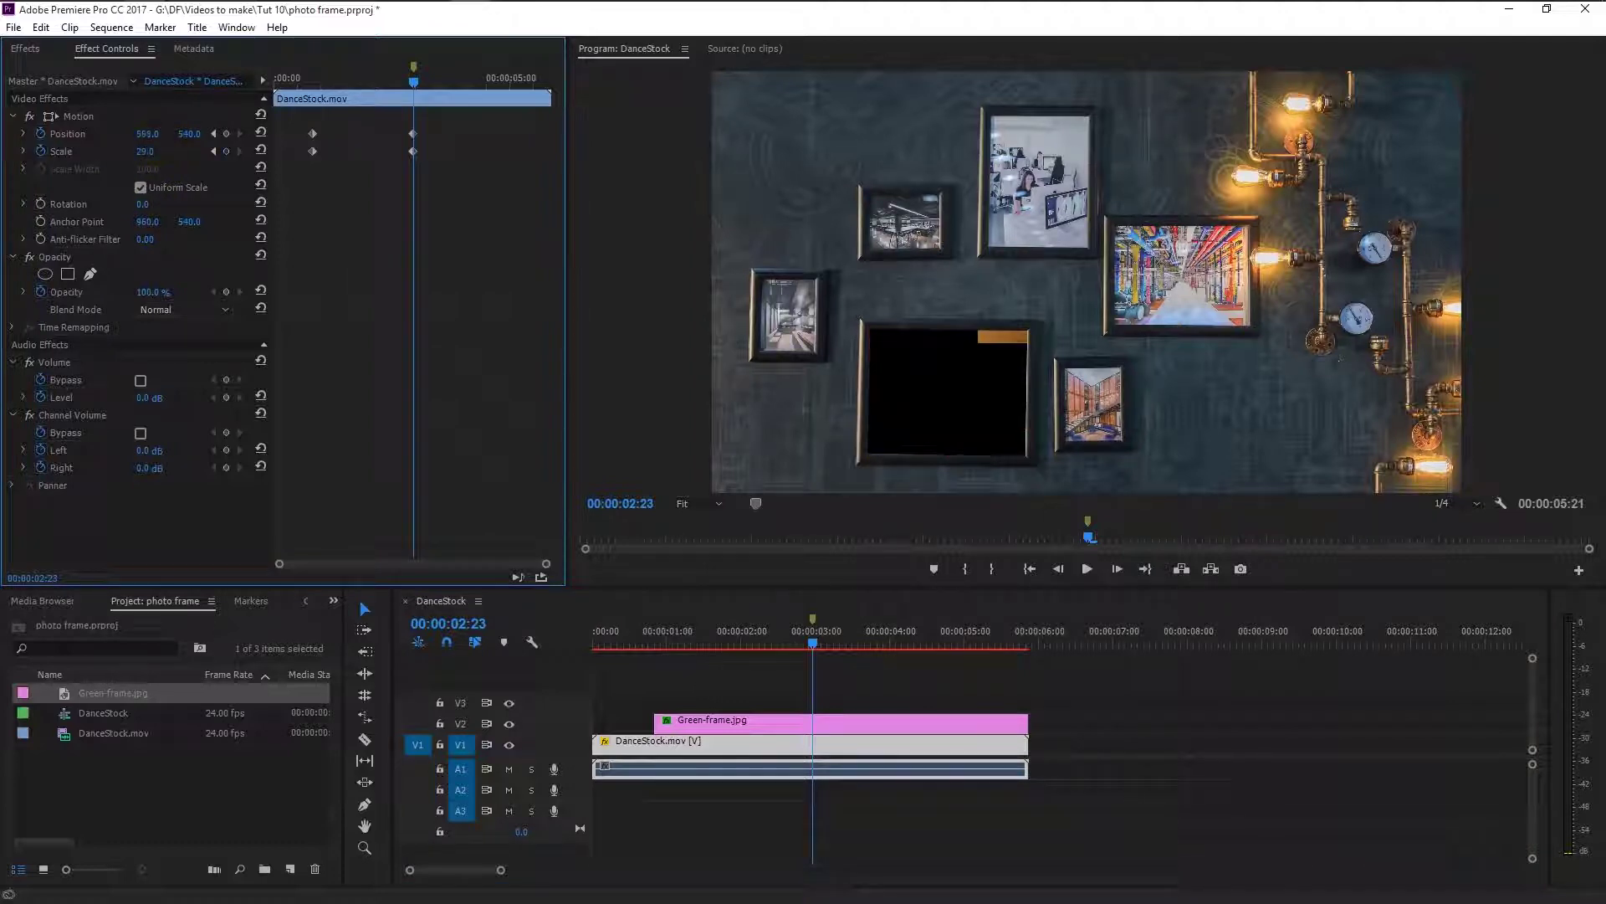
- Adjust the dance clip's Position X and Y so it fills the centre picture frame
left_click_drag(147, 134, 168, 134)
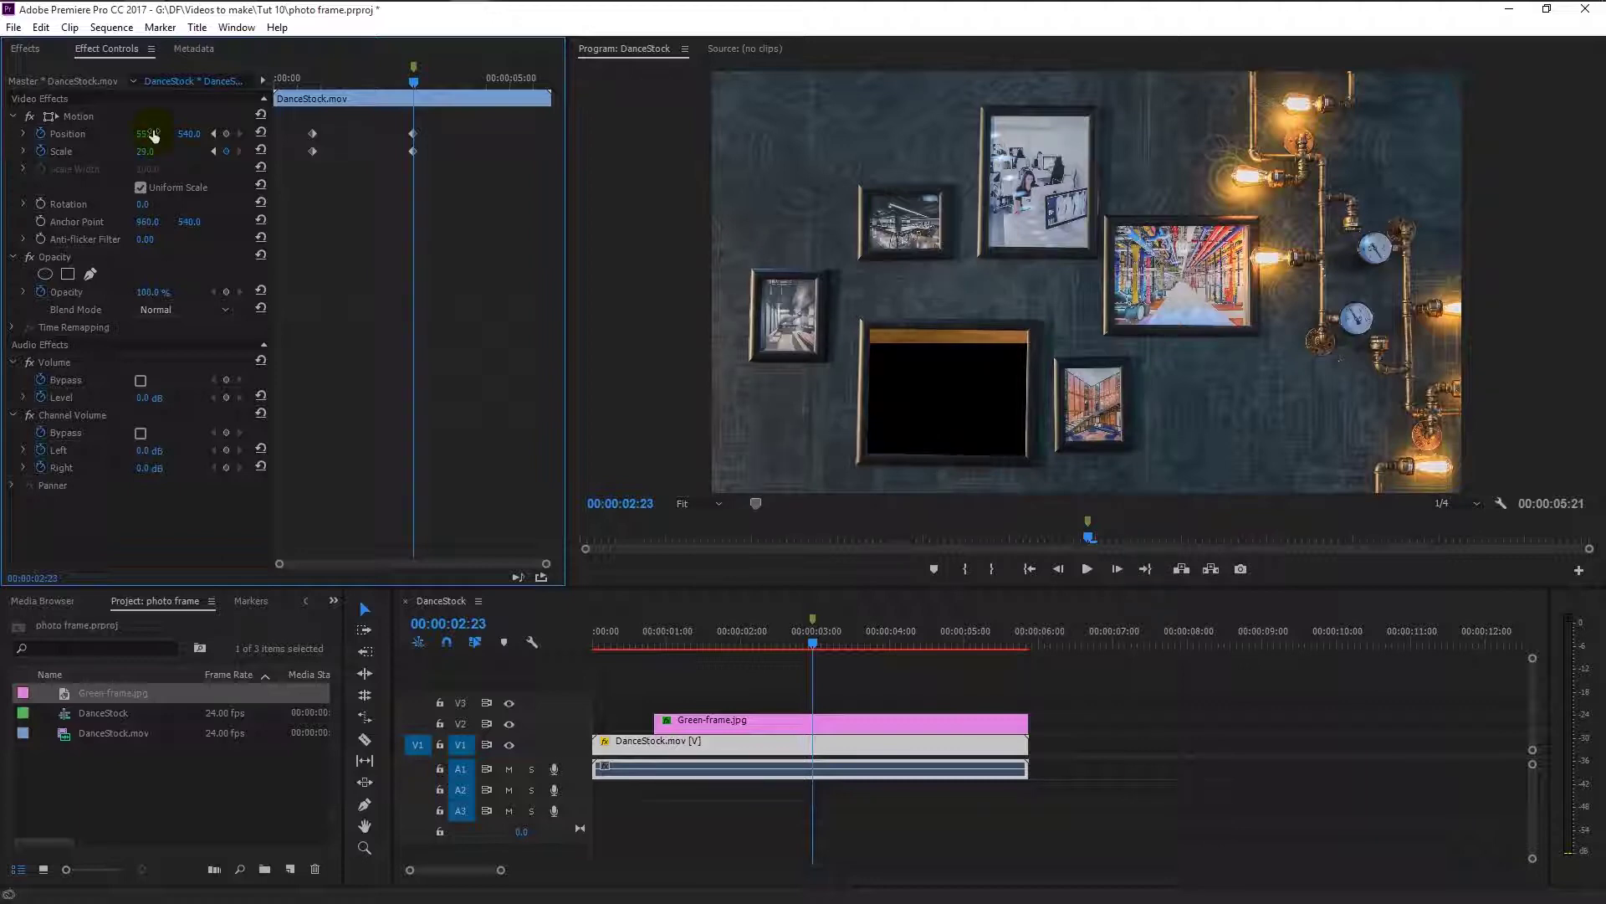
left_click_drag(189, 134, 359, 134)
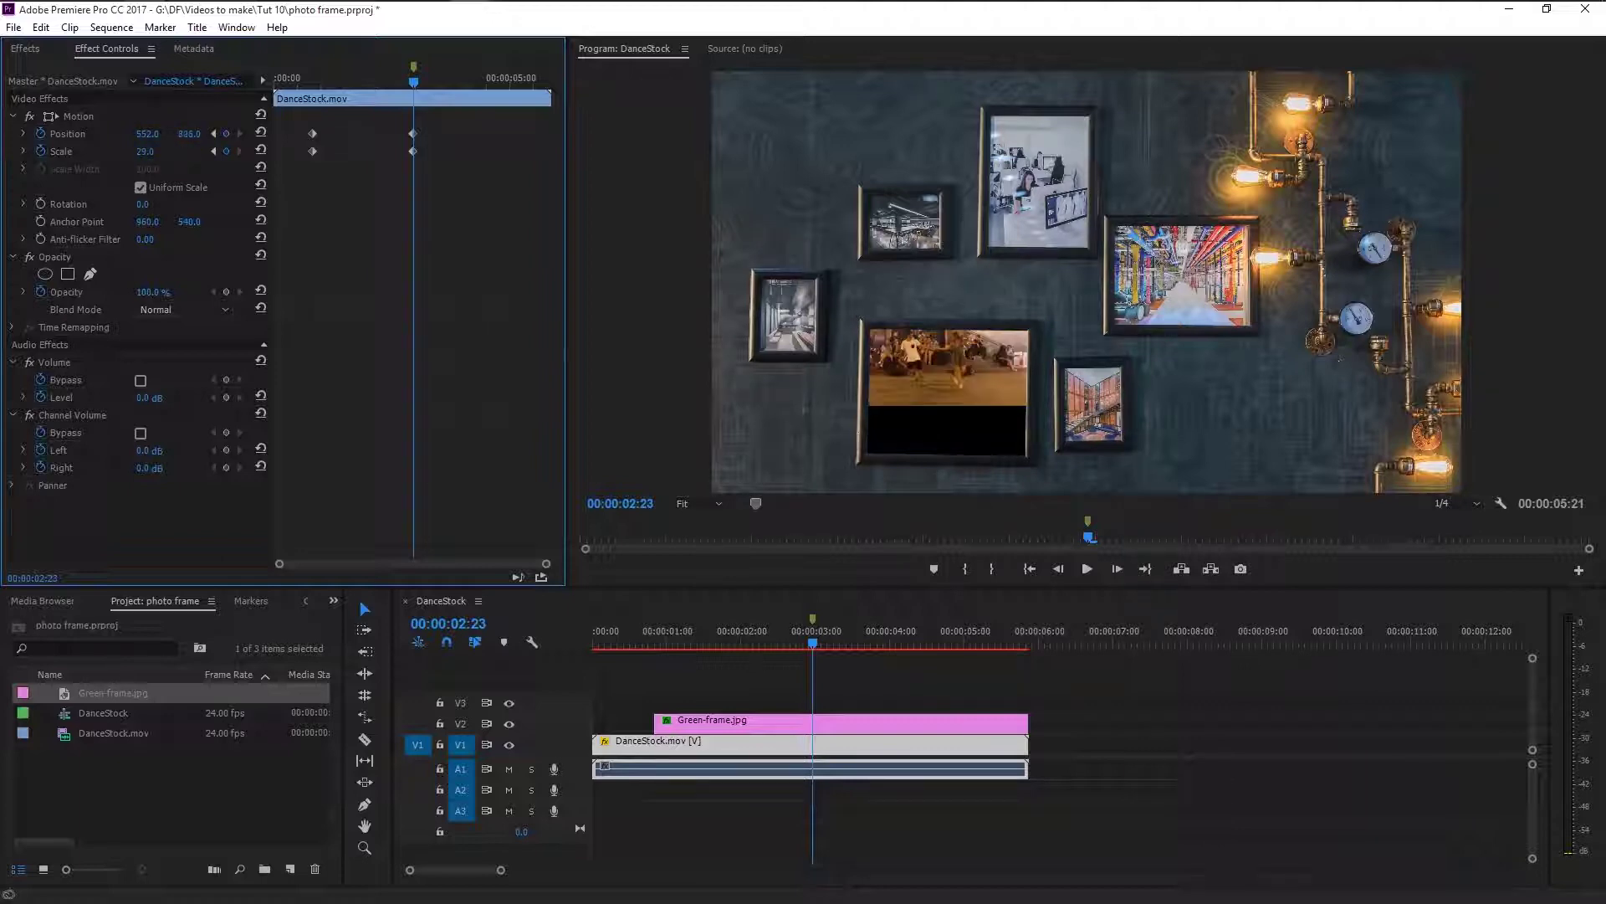
left_click_drag(247, 134, 158, 133)
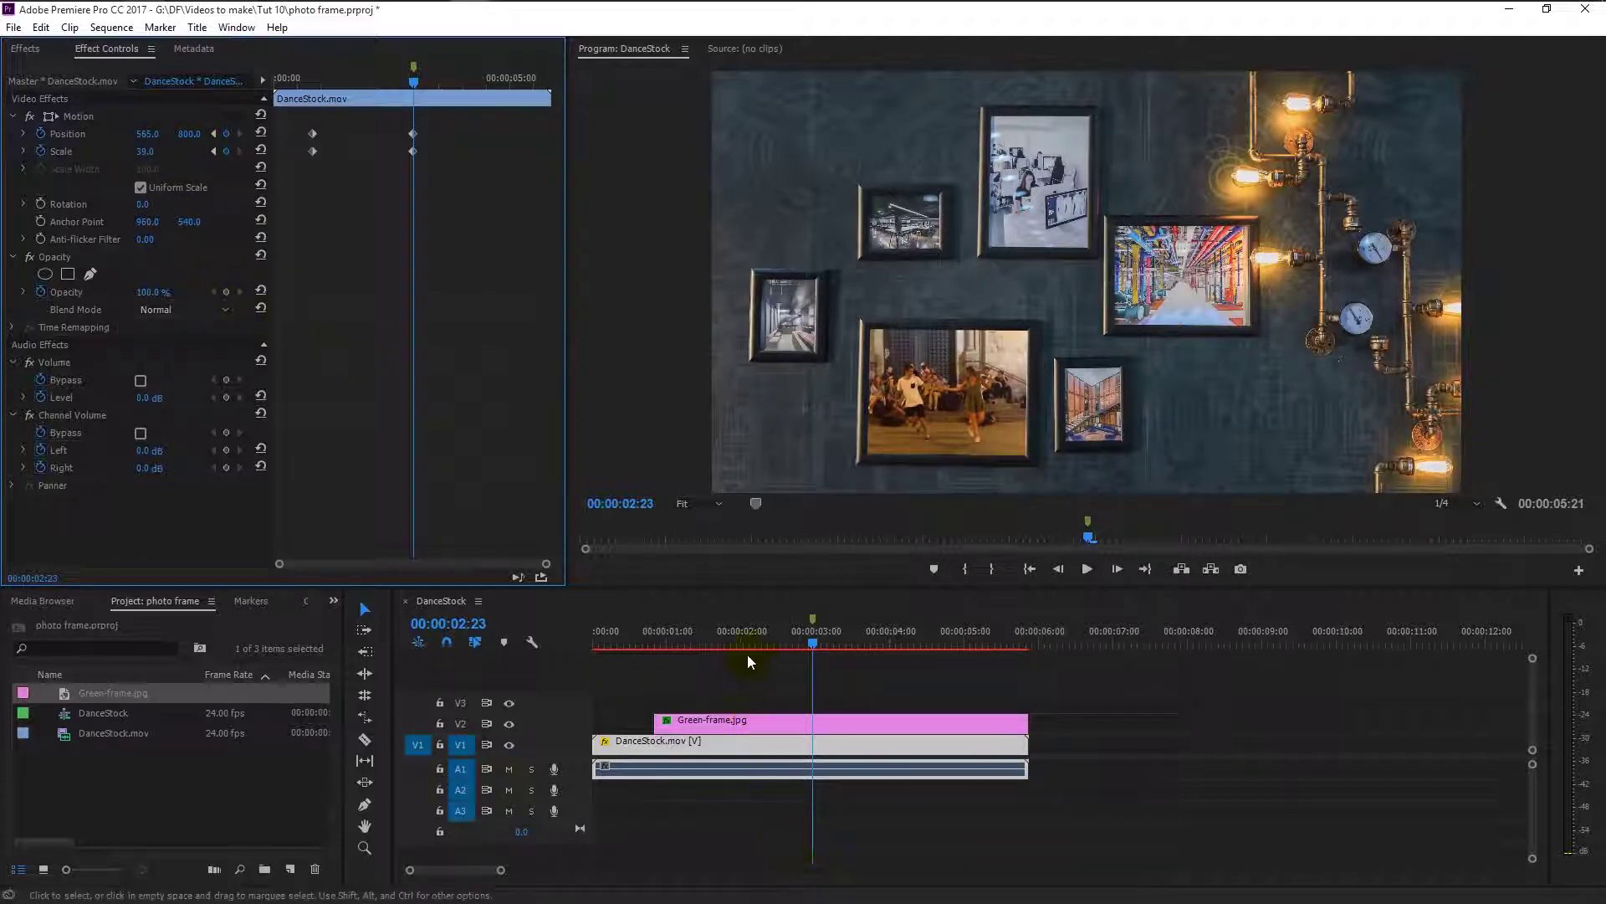
left_click_drag(671, 641, 570, 654)
- Preview the zoom, then raise the opening keyframe's Scale at 00:00:00:20 from 165 to 167
key("space")
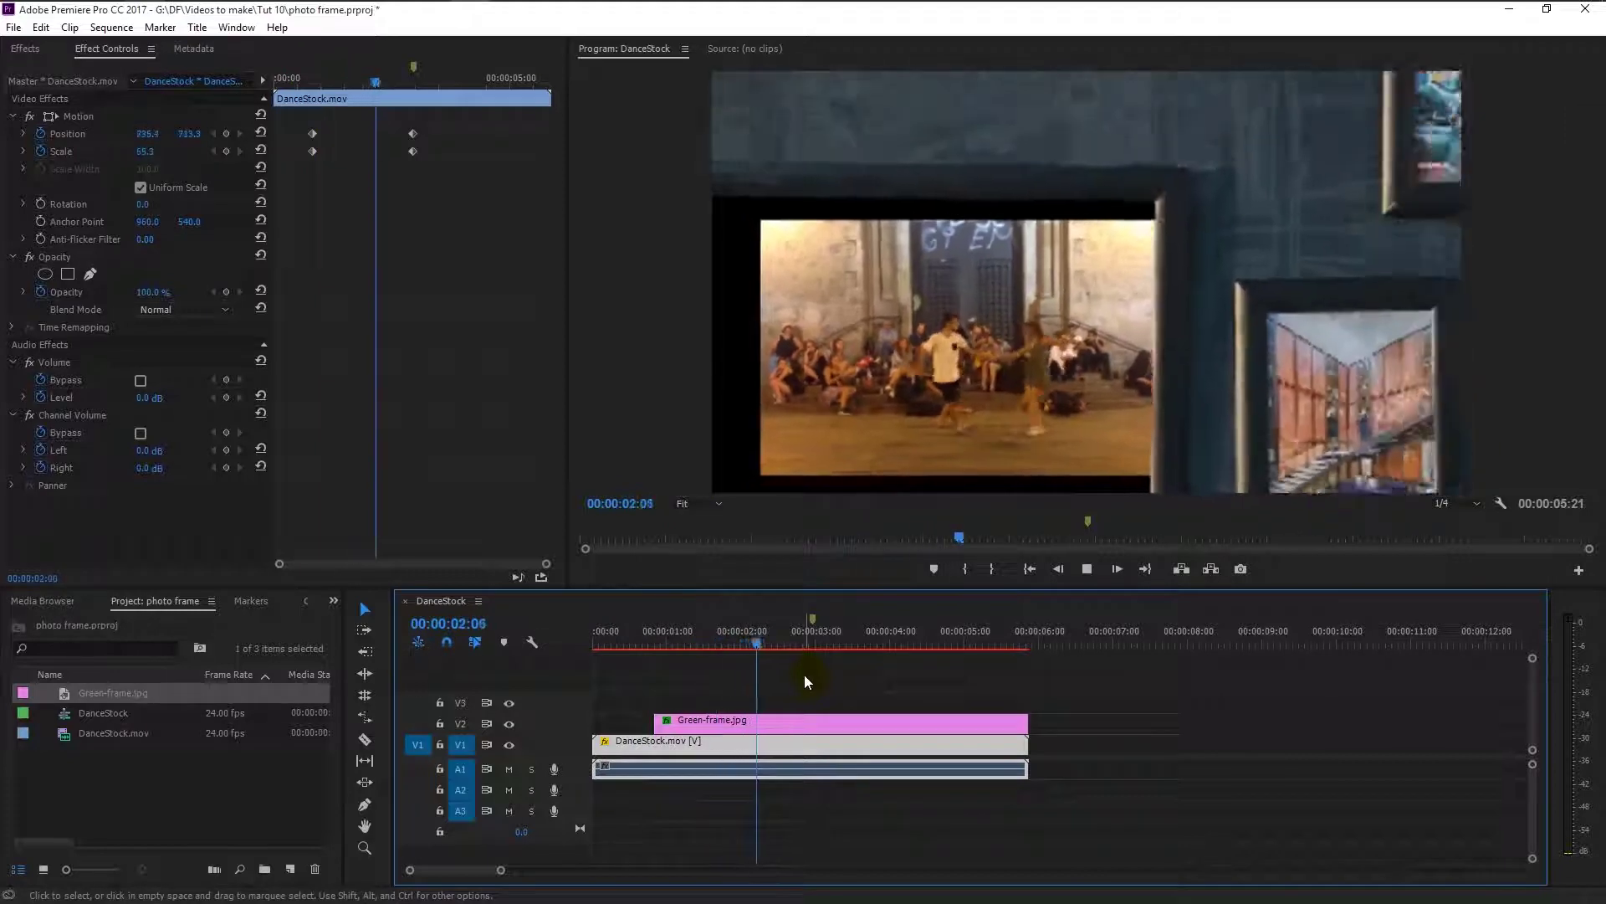
key("space")
left_click_drag(786, 639, 657, 654)
key("space")
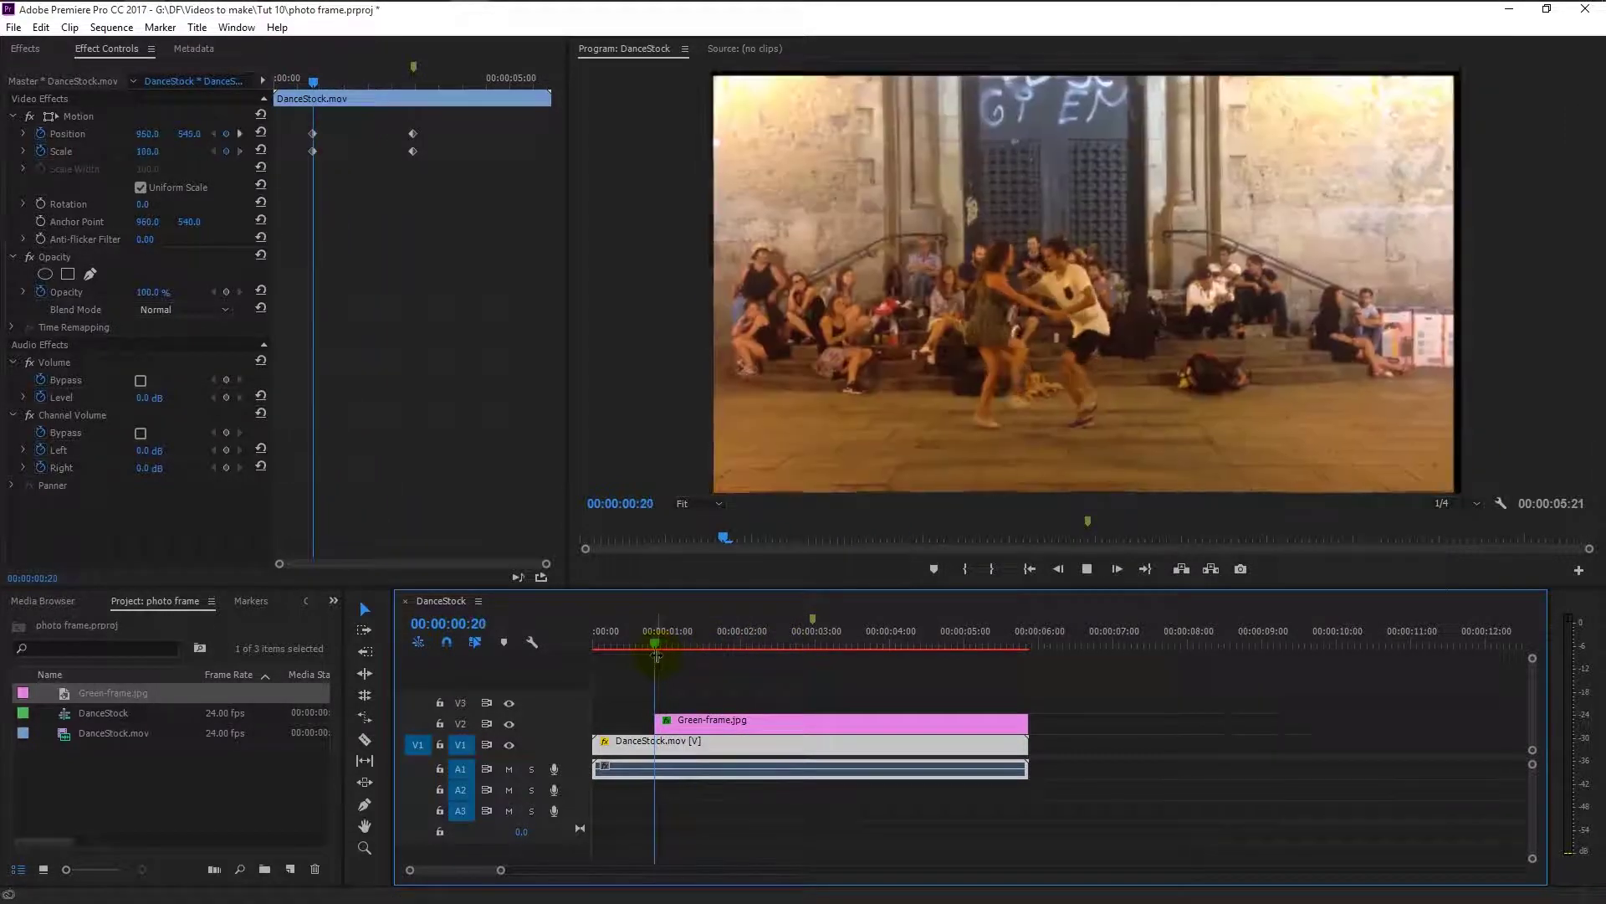
key("space")
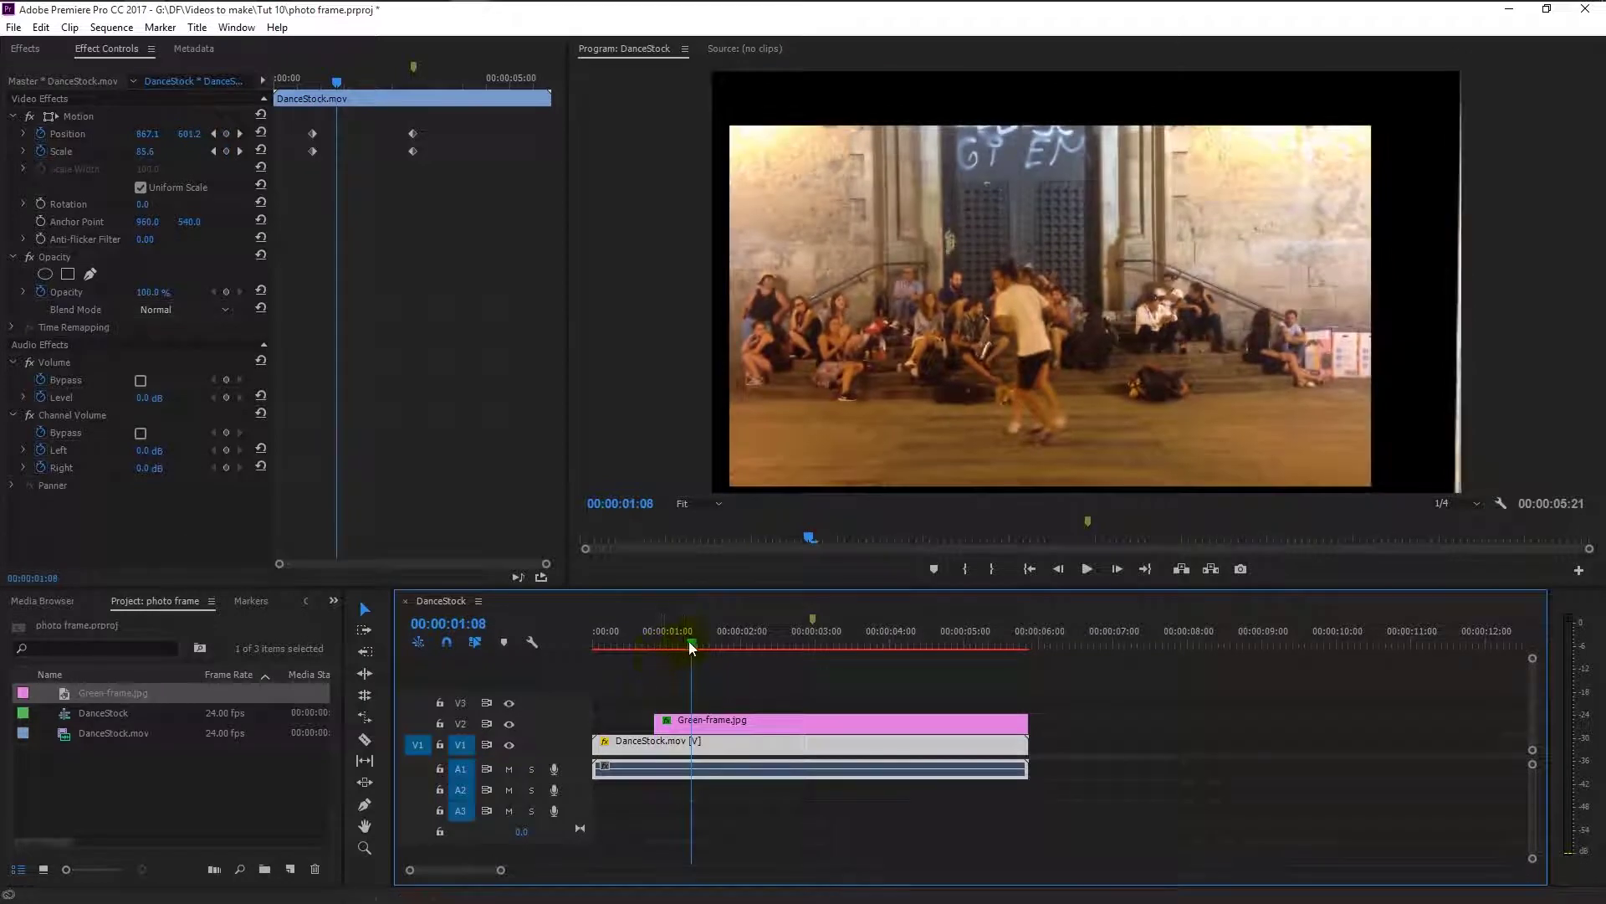
left_click_drag(686, 641, 654, 654)
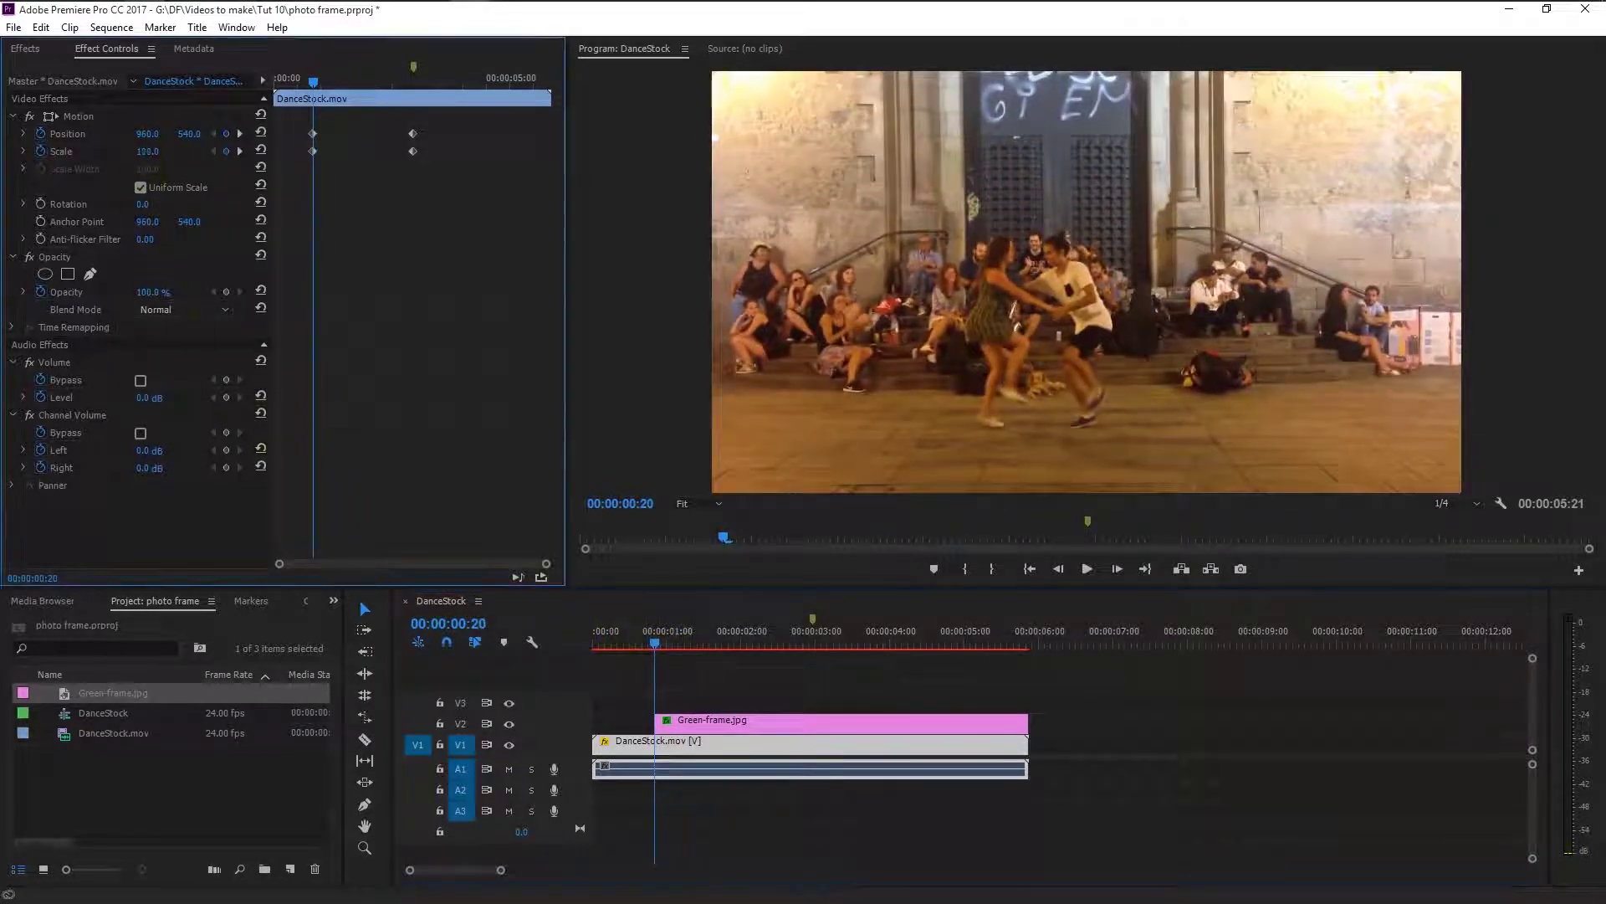
left_click(707, 642)
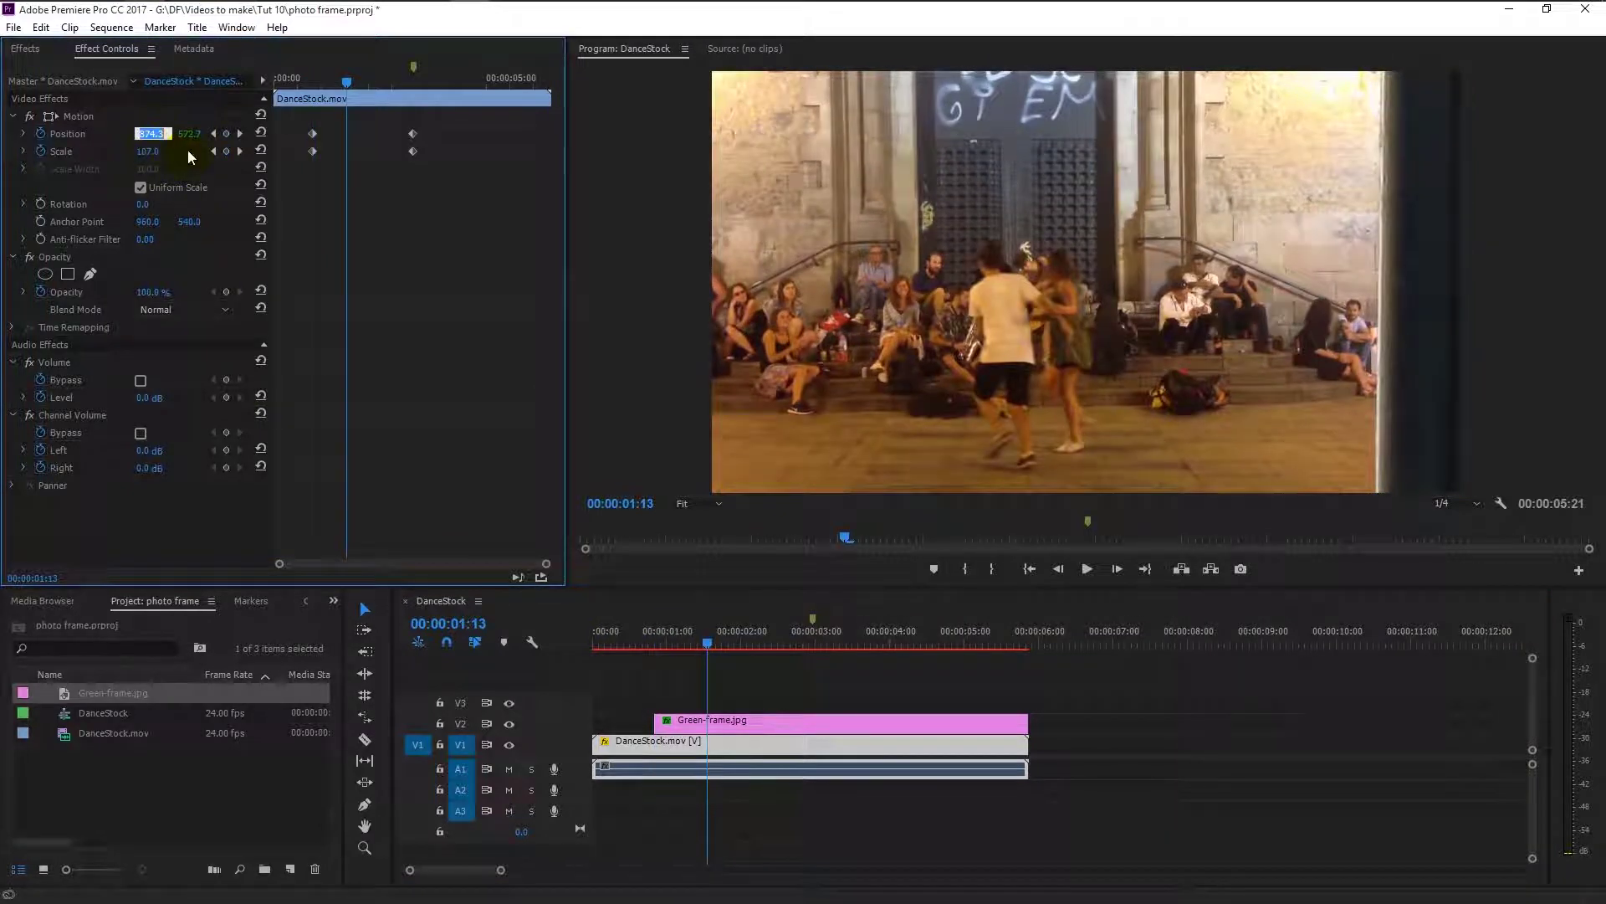
left_click(213, 134)
left_click_drag(148, 152, 170, 134)
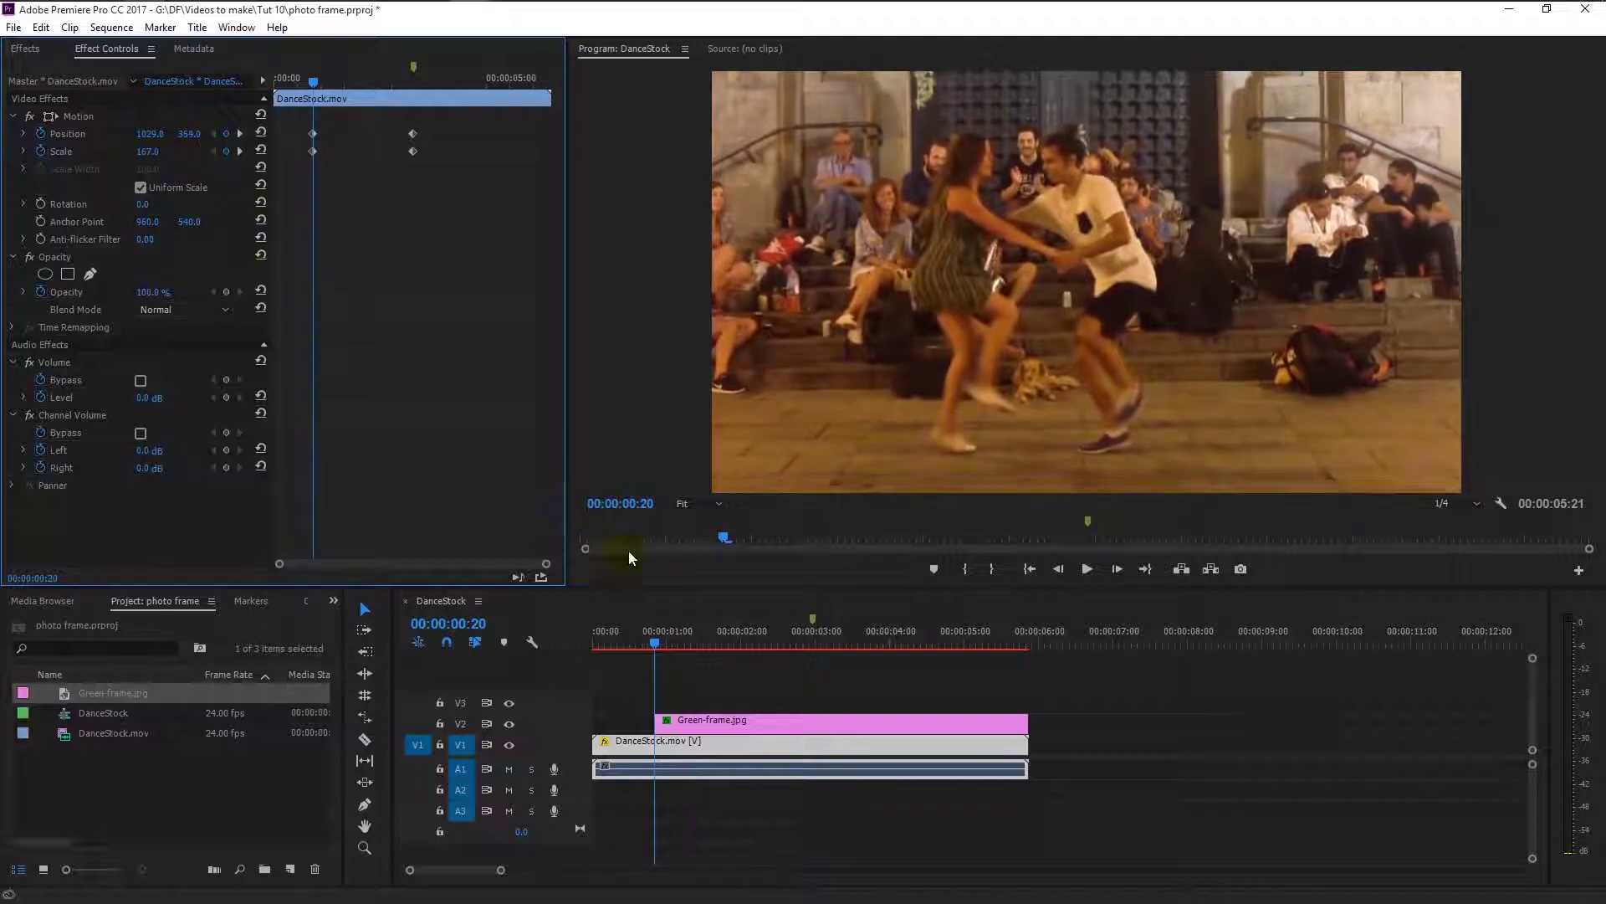
- Replay the zoom-out into the gallery frame from the start, stopping near 00:00:03:15
left_click_drag(649, 640, 569, 648)
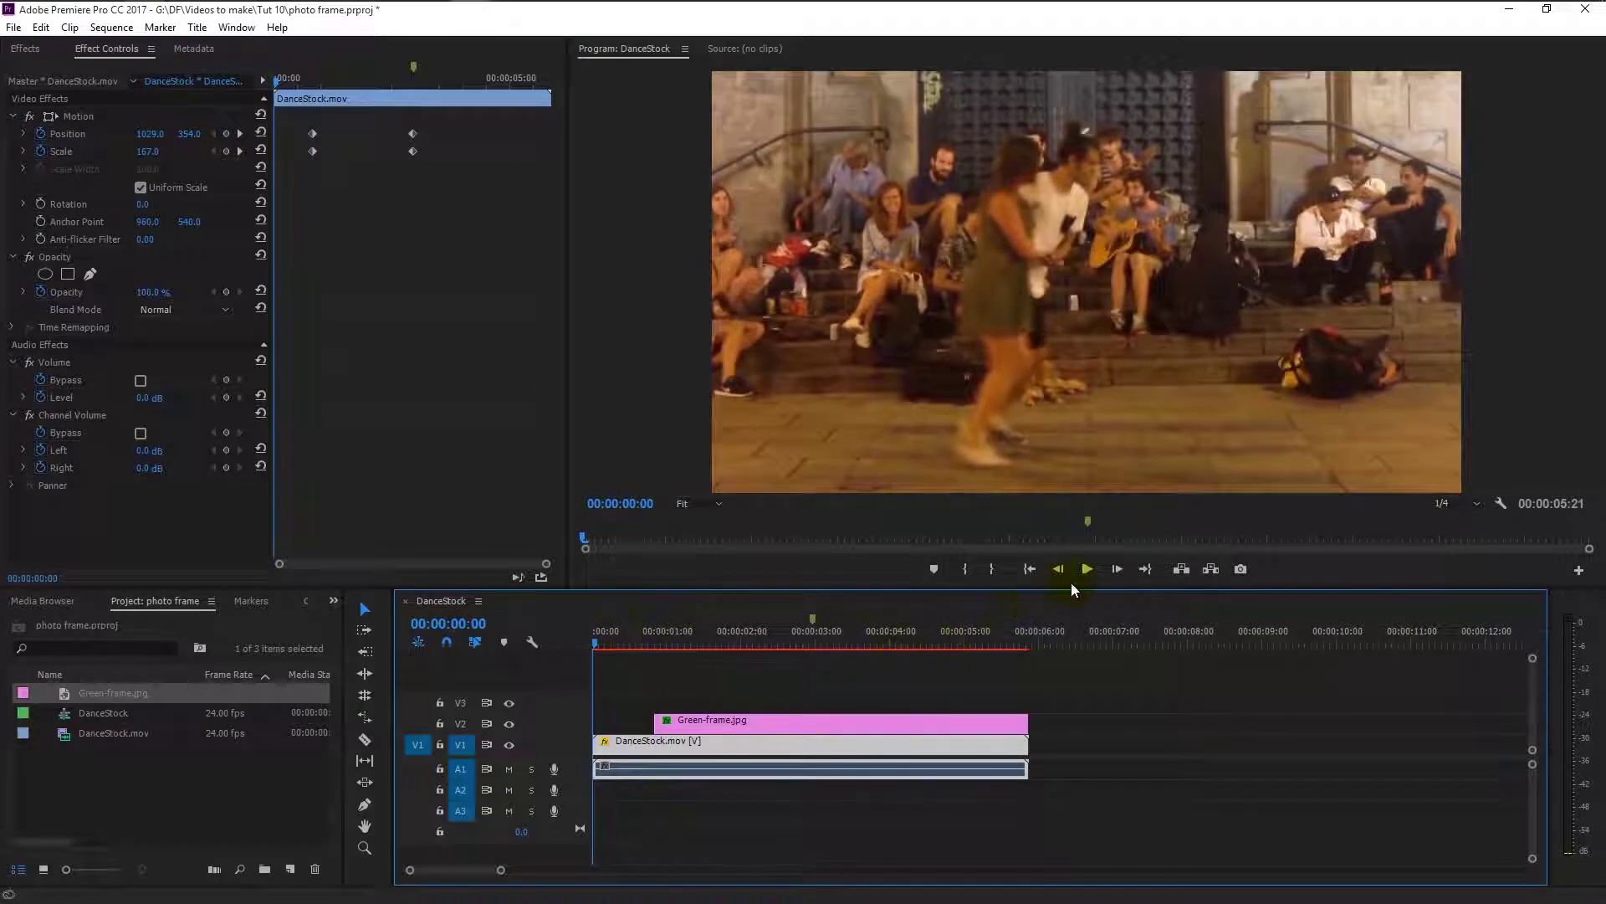
left_click(1089, 570)
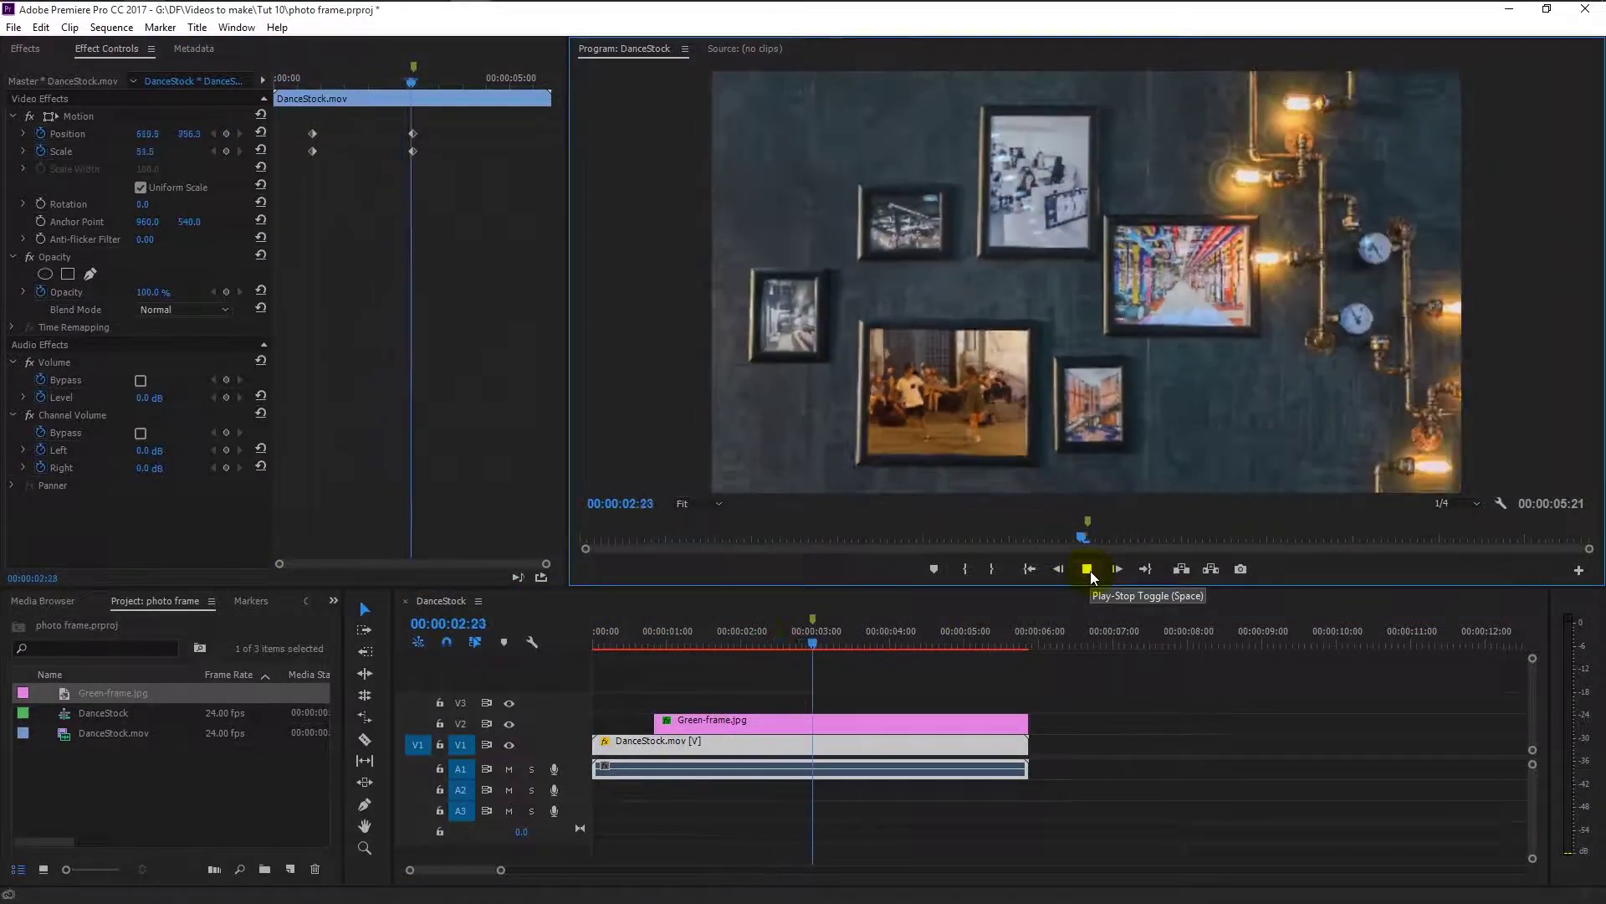
left_click(1090, 569)
left_click(986, 711)
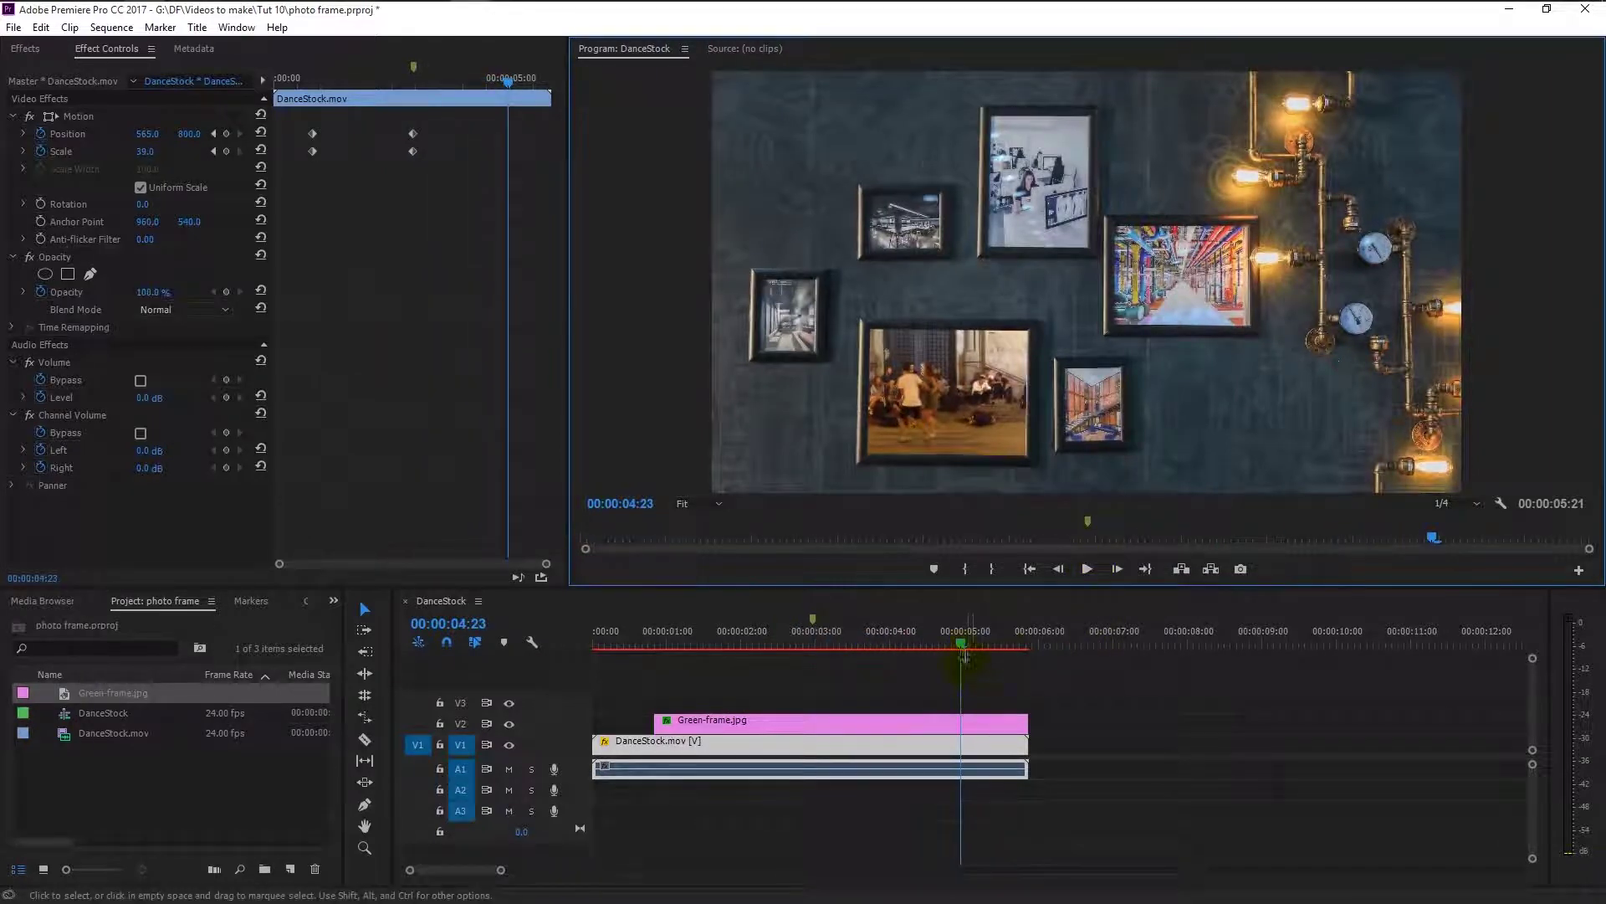
left_click_drag(963, 652, 530, 676)
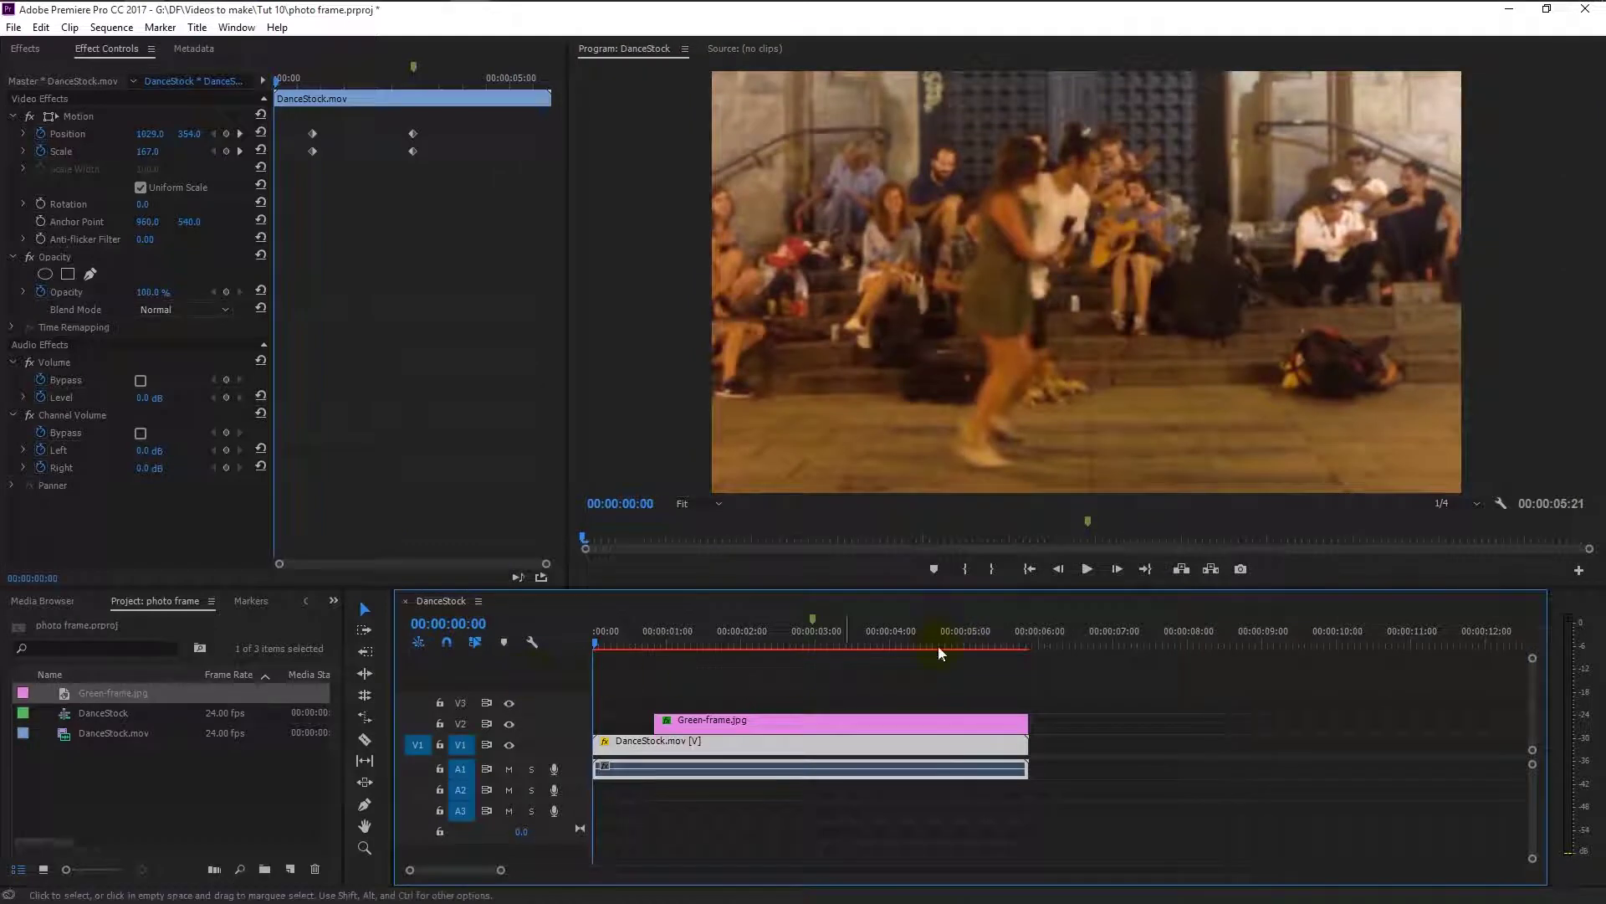
left_click(1086, 569)
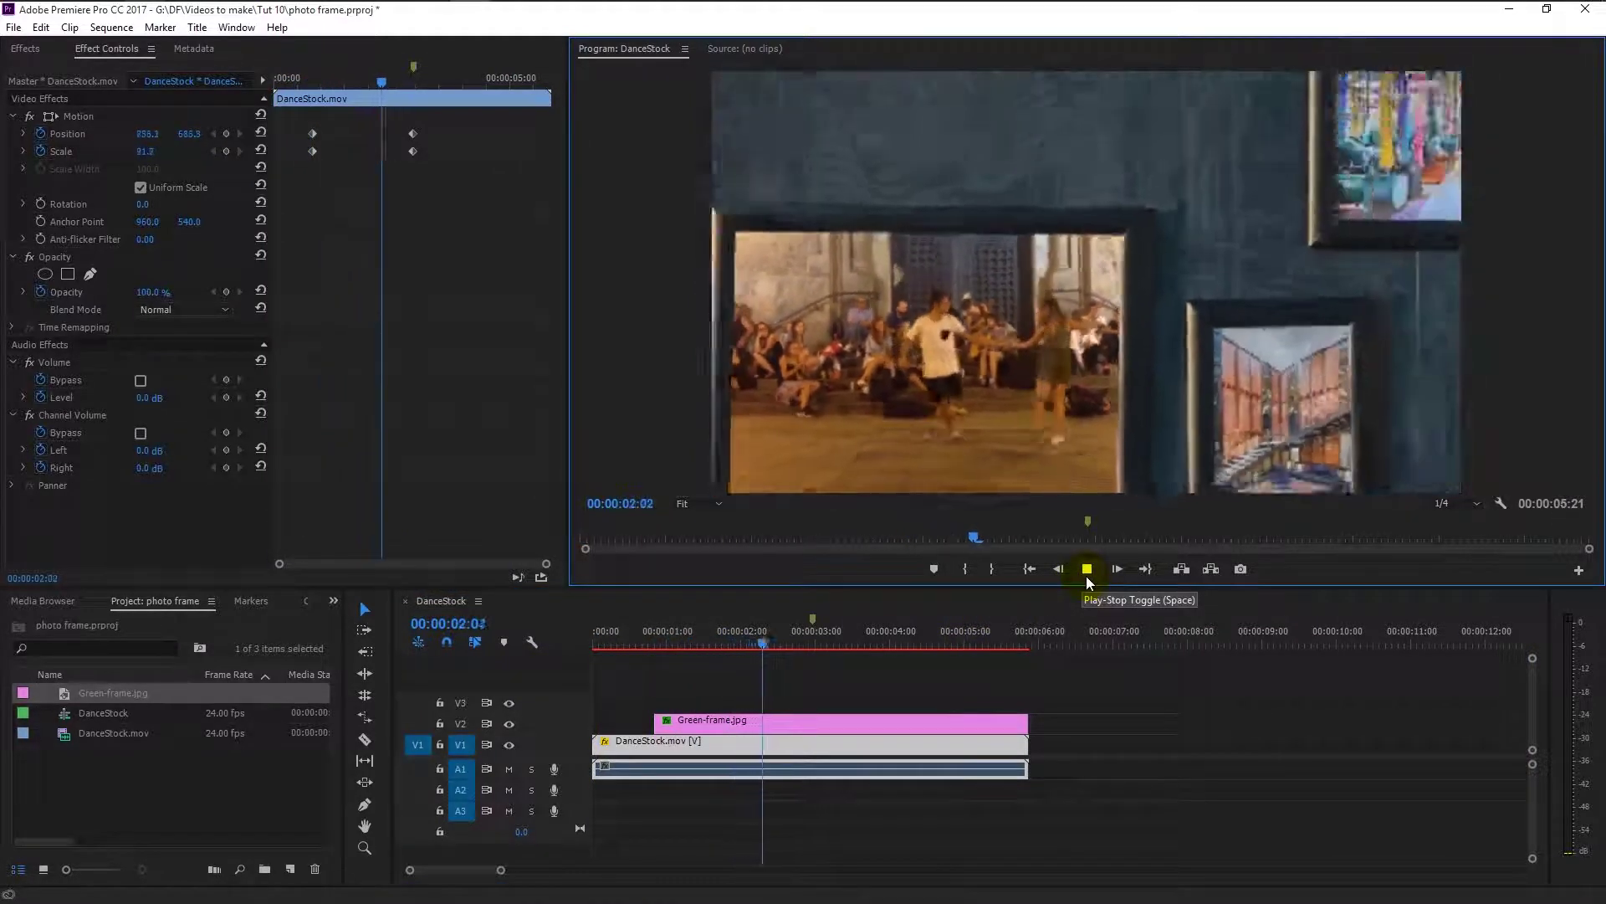
left_click(1086, 573)
left_click_drag(846, 644, 996, 669)
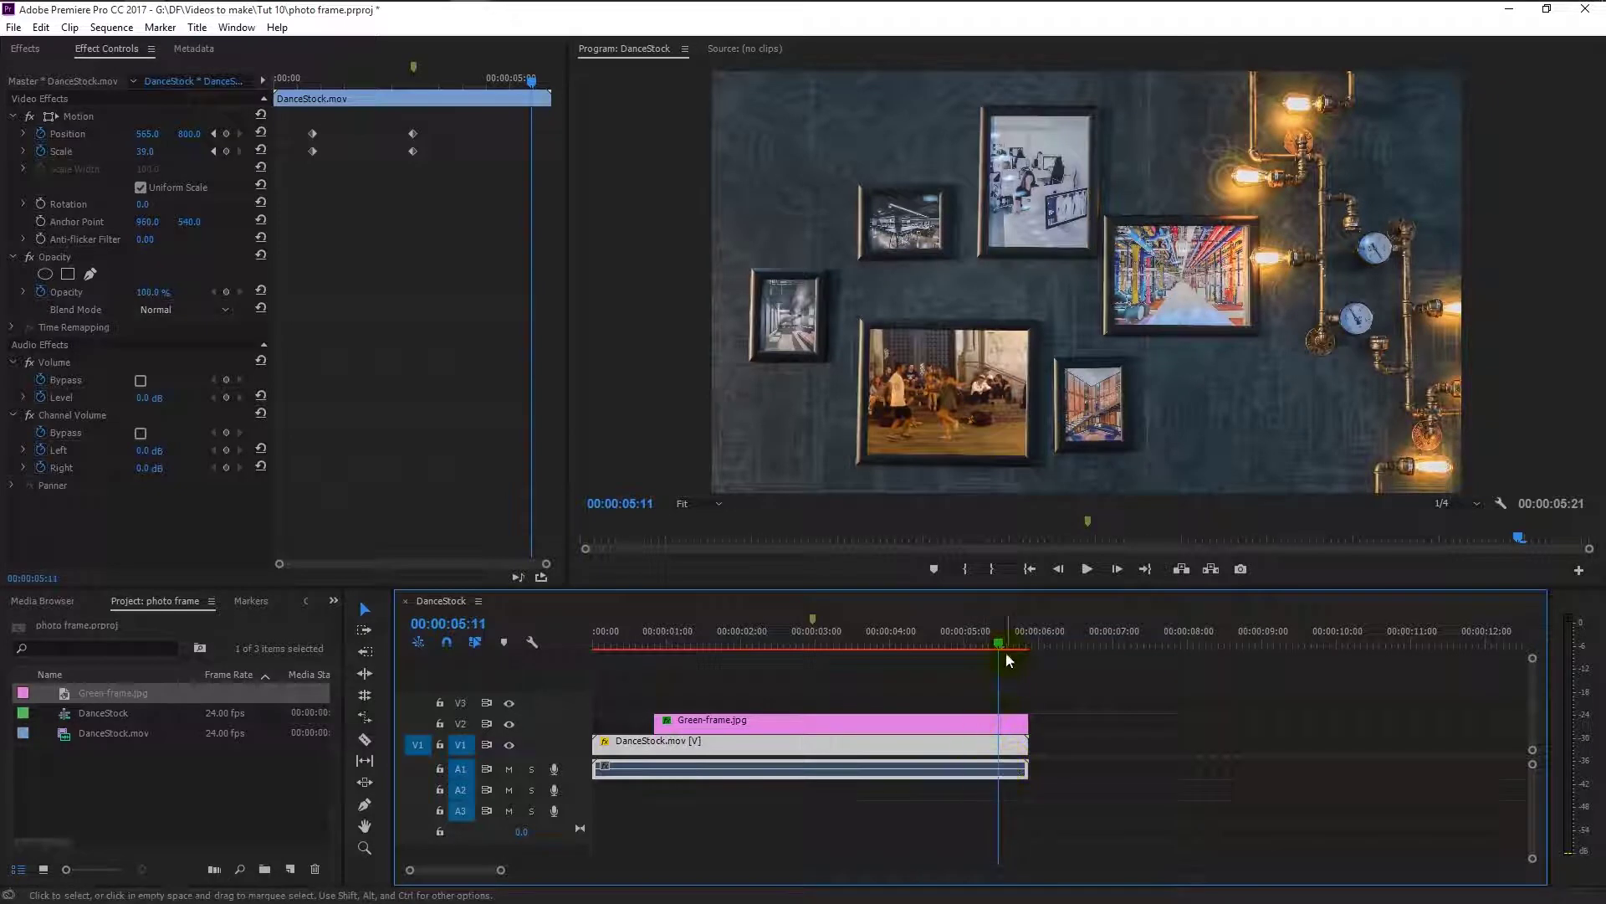
- Scrub from about 00:00:05:05 to 00:00:05:18, just before the clips end
mouse_move(1009, 659)
left_mouse_down()
mouse_move(962, 645)
mouse_move(1012, 665)
left_mouse_up()
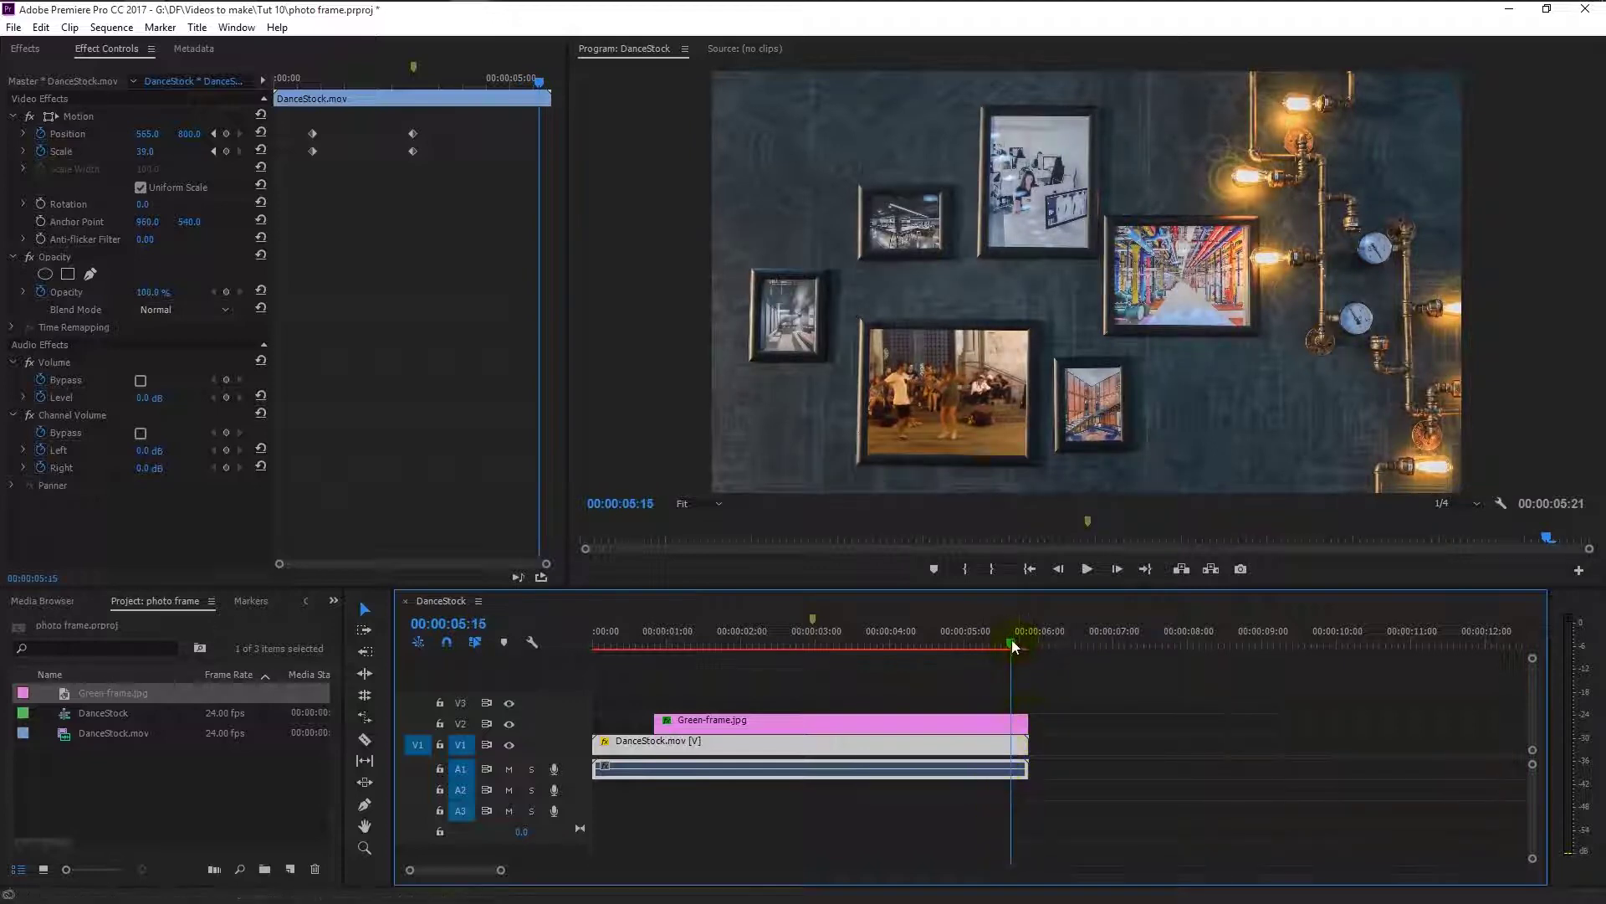
left_click_drag(1012, 639, 1020, 642)
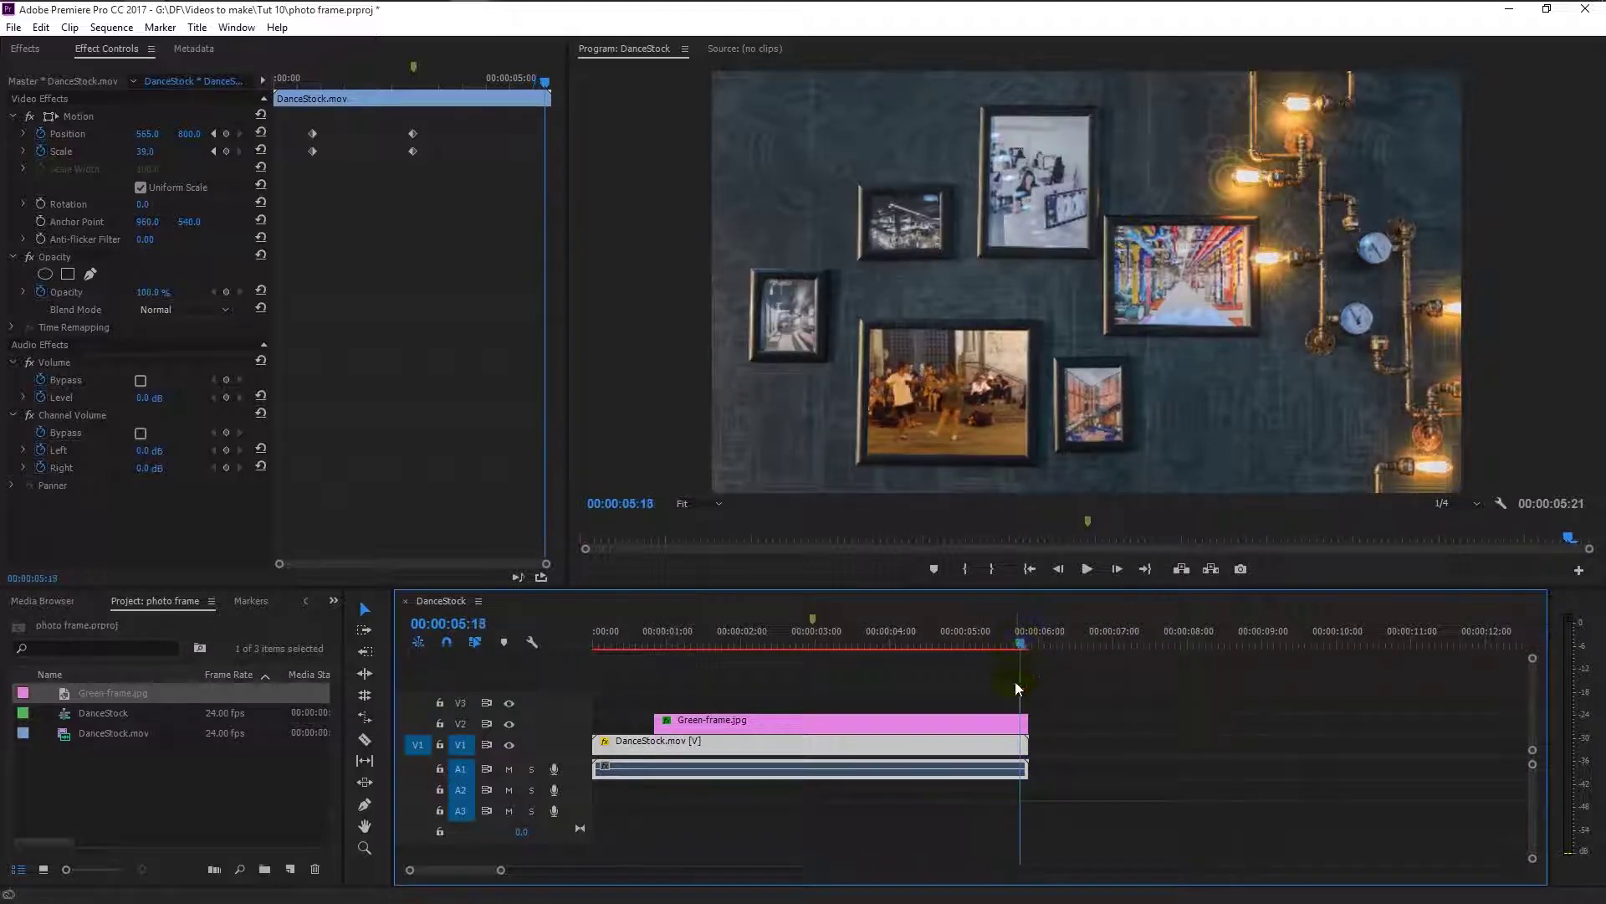
- Freeze the dance clip at the current frame and lengthen its frozen part
right_click(1015, 745)
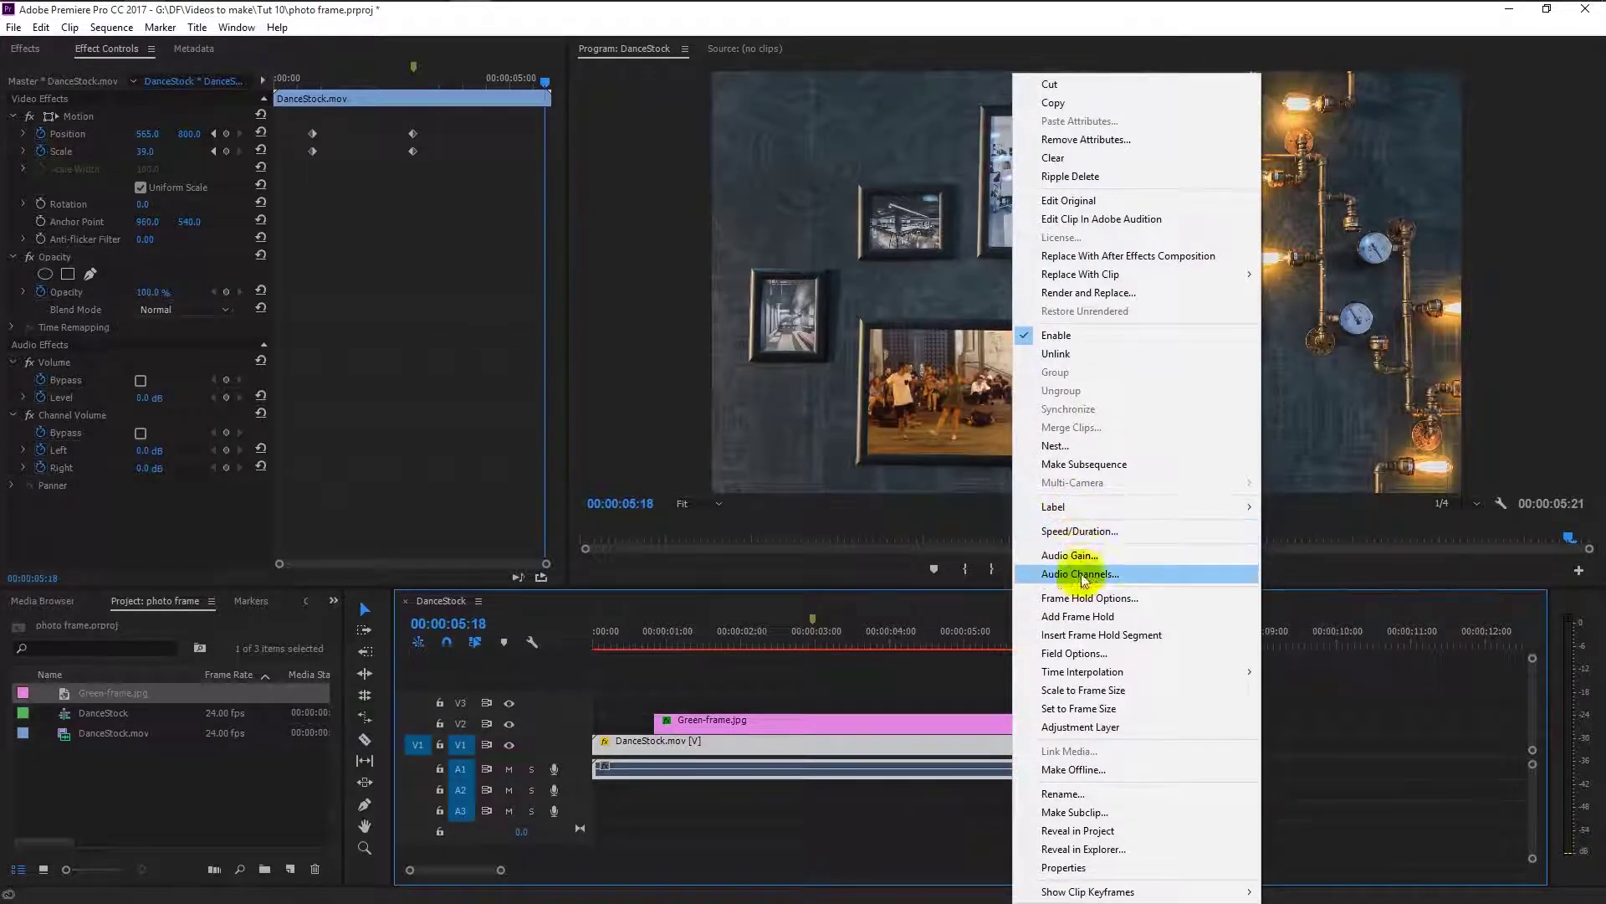
left_click(1079, 616)
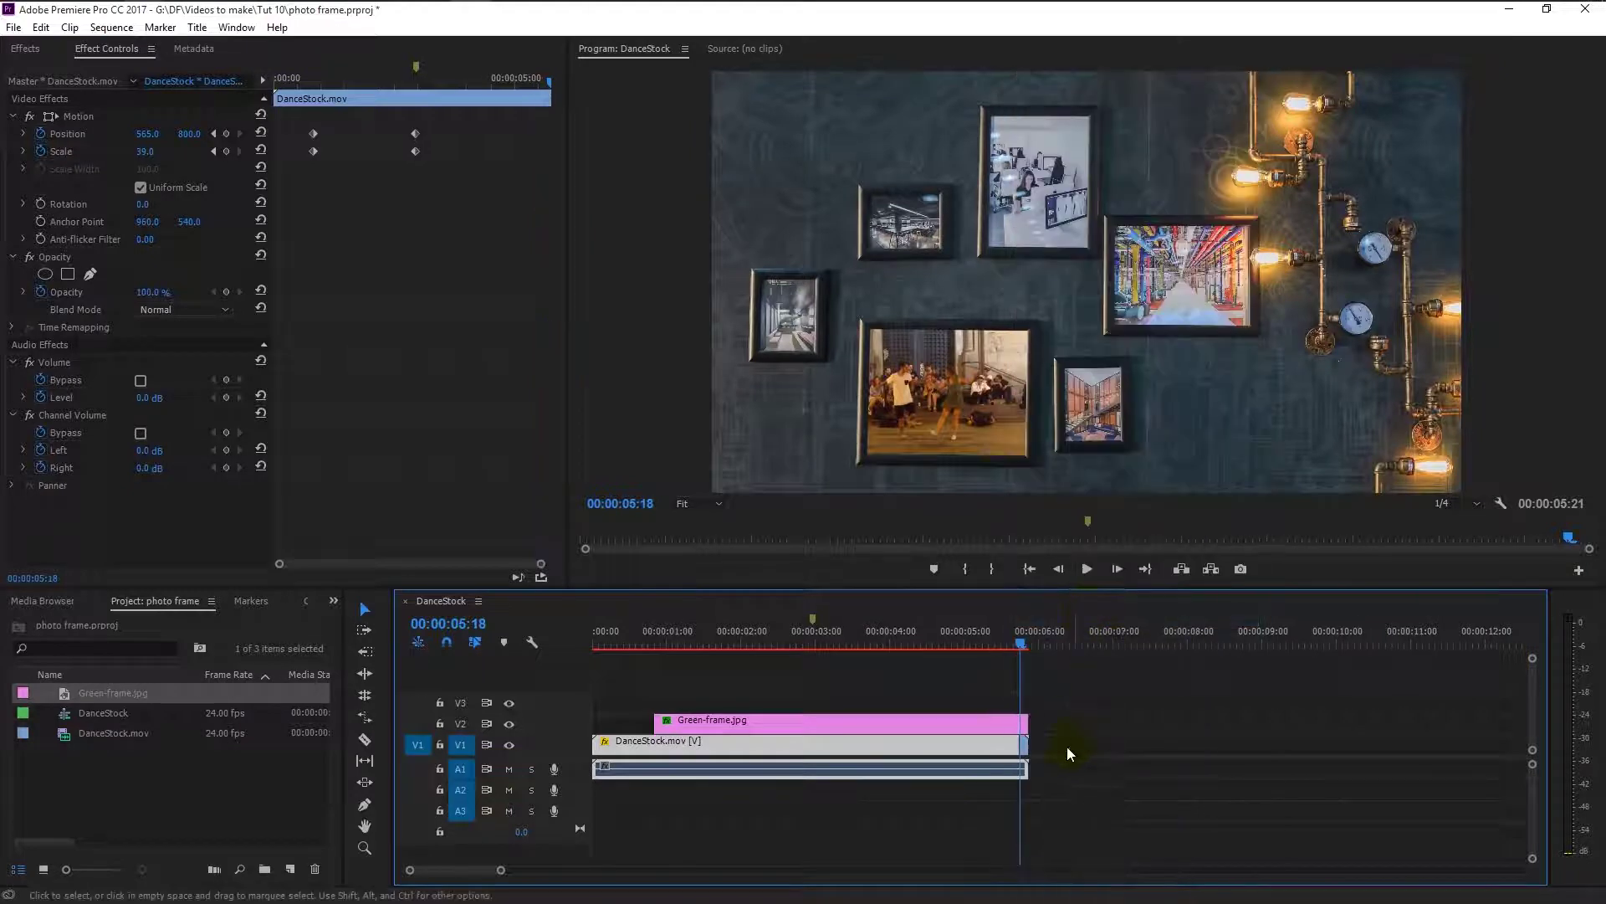
key("equal")
key("equal")
key("equal")
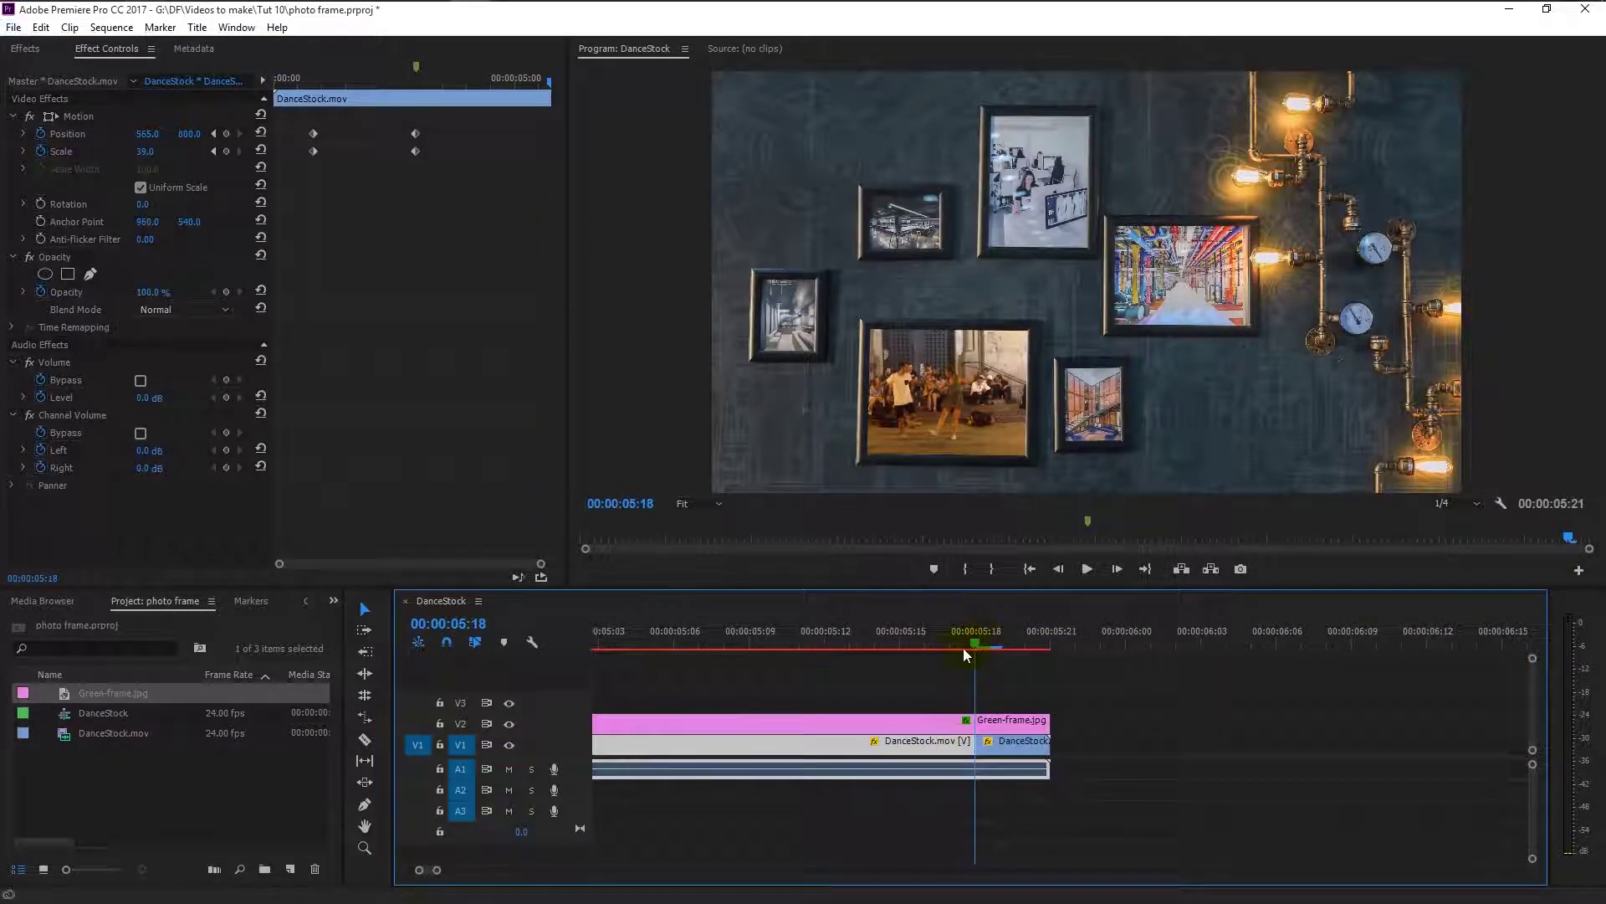
left_click_drag(972, 644, 949, 646)
left_click(968, 744)
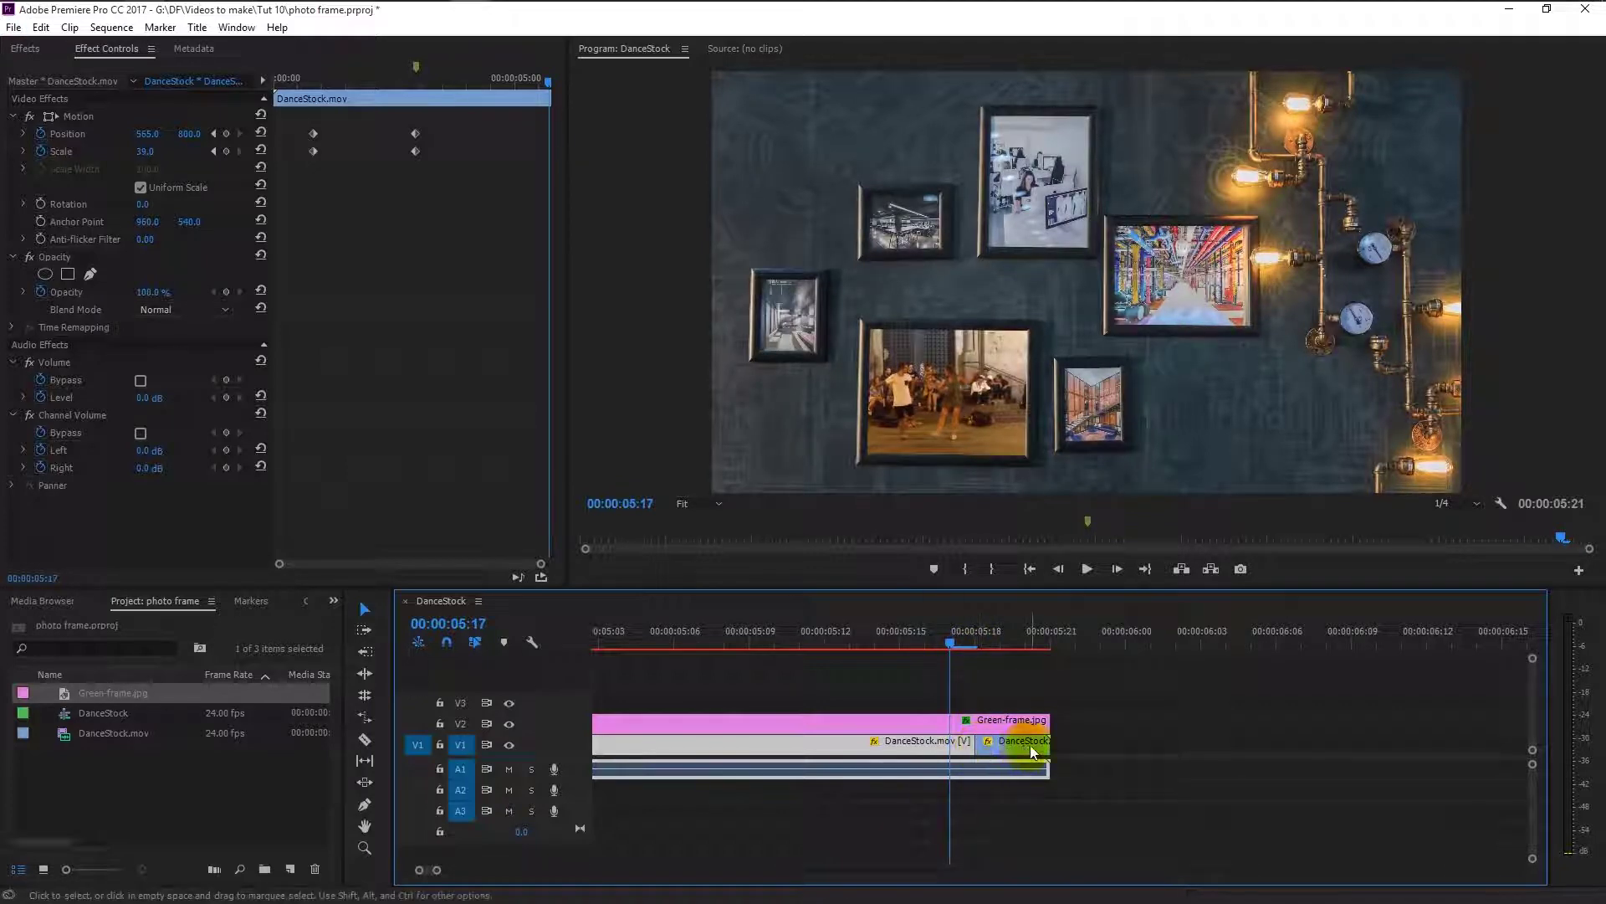
left_click_drag(1048, 744, 1221, 722)
- Extend Green-frame.jpg to match the dance clip's new end
key("minus")
left_click(1053, 721)
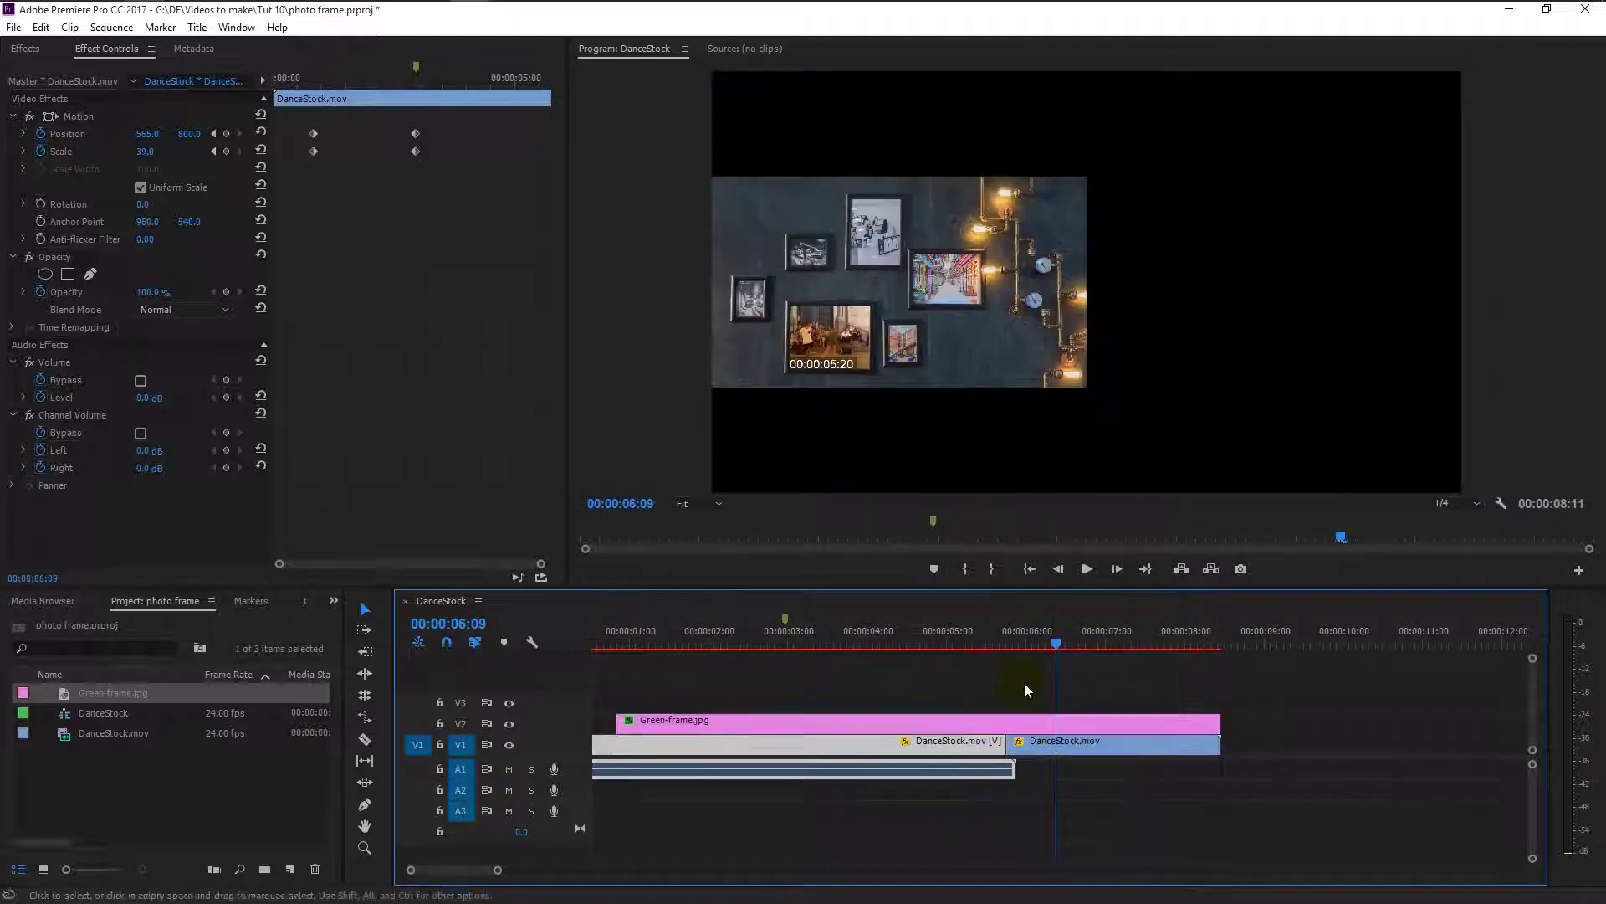
left_click_drag(942, 641, 920, 643)
scroll(992, 734, "up", 1)
- Preview the ending from about 00:00:05:16 to check the freeze
key("space")
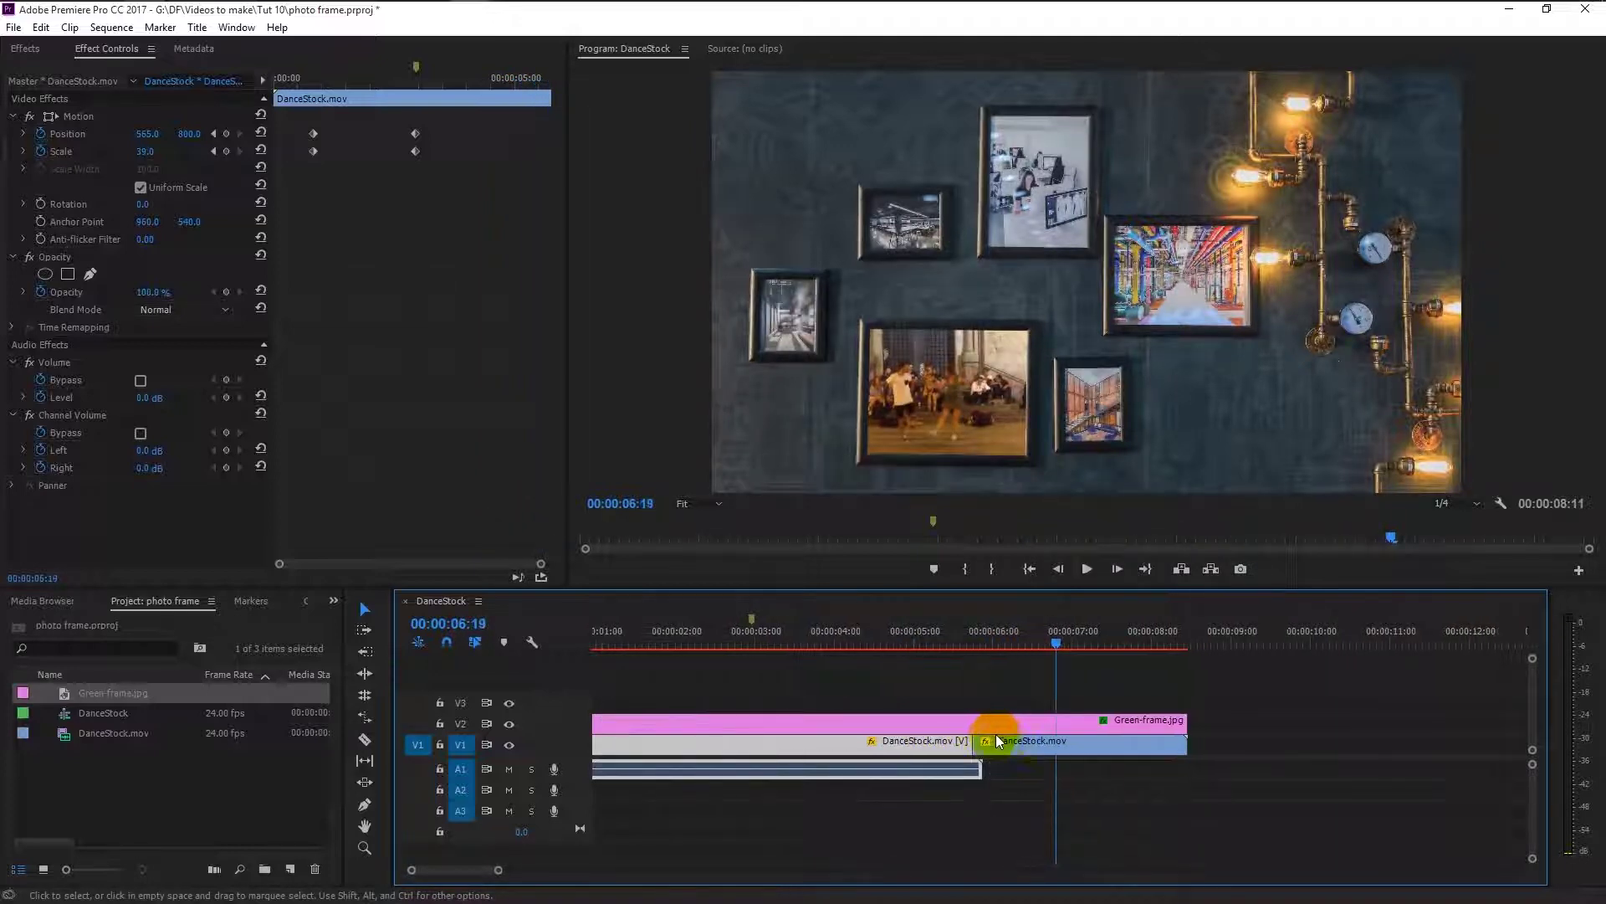
left_click(964, 634)
scroll(984, 670, "up", 1)
key("space")
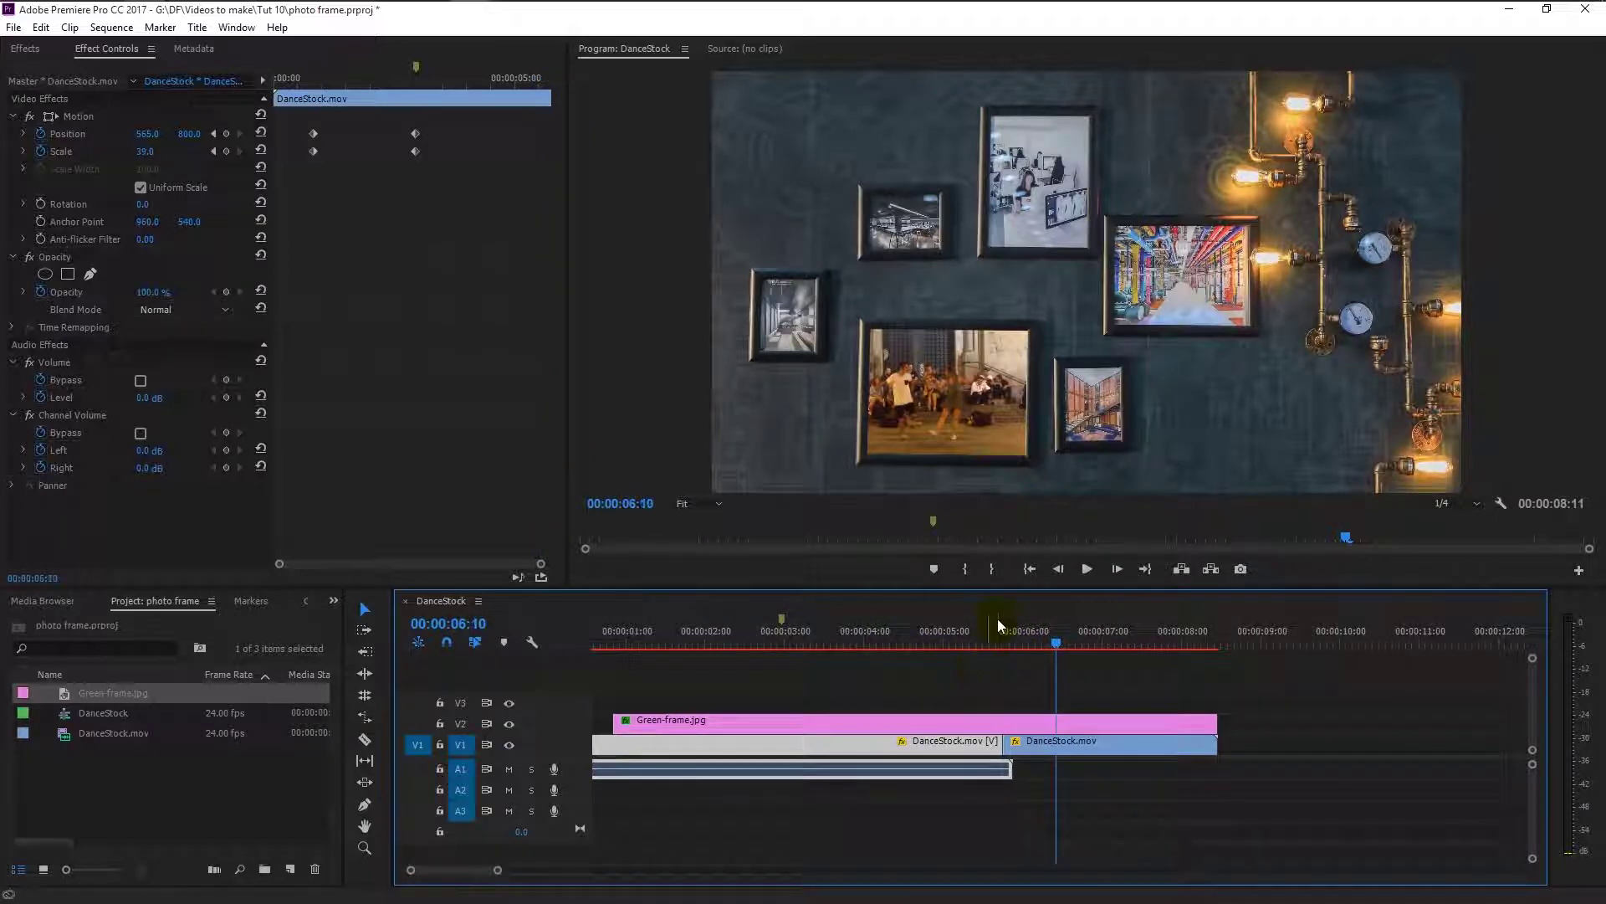
left_click(998, 636)
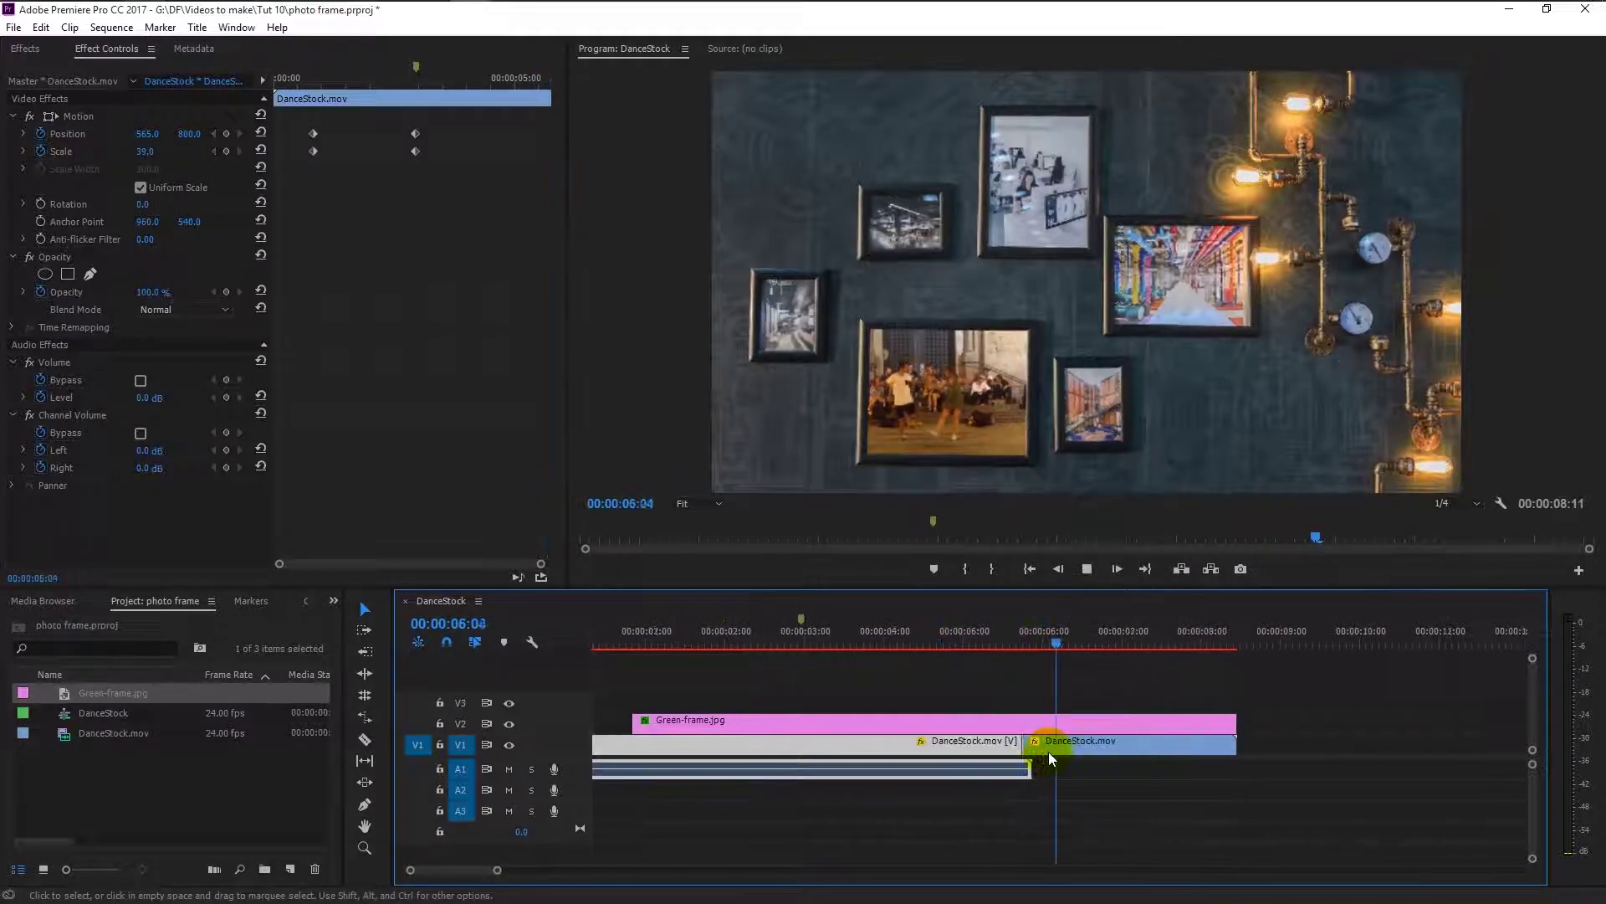
left_click(968, 644)
scroll(1034, 762, "up", 1)
key("space")
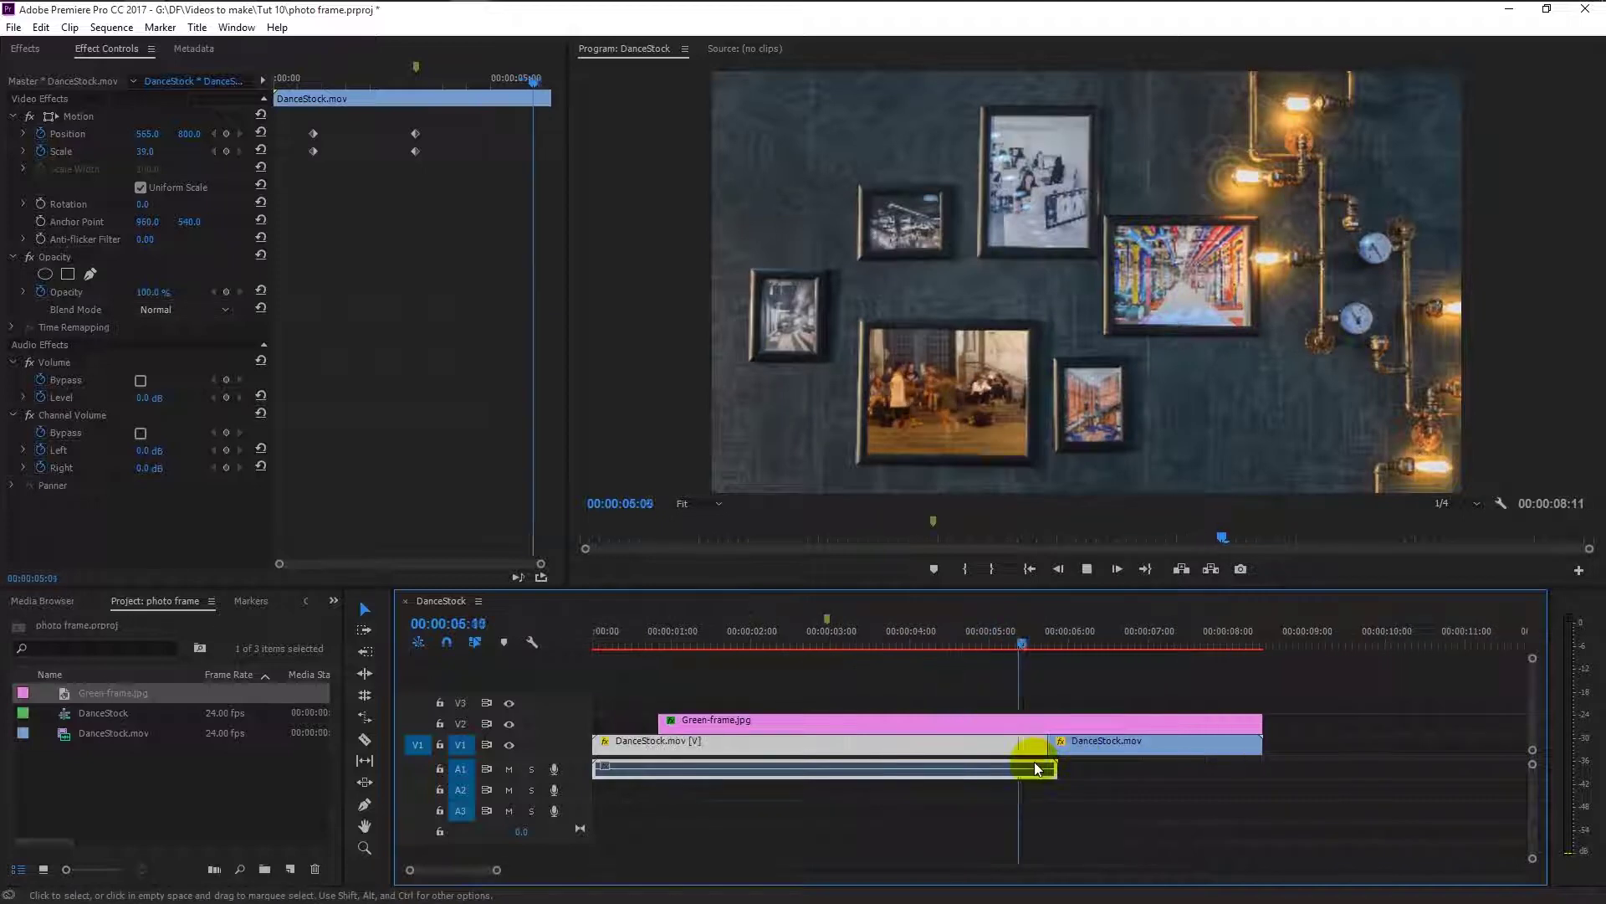
key("space")
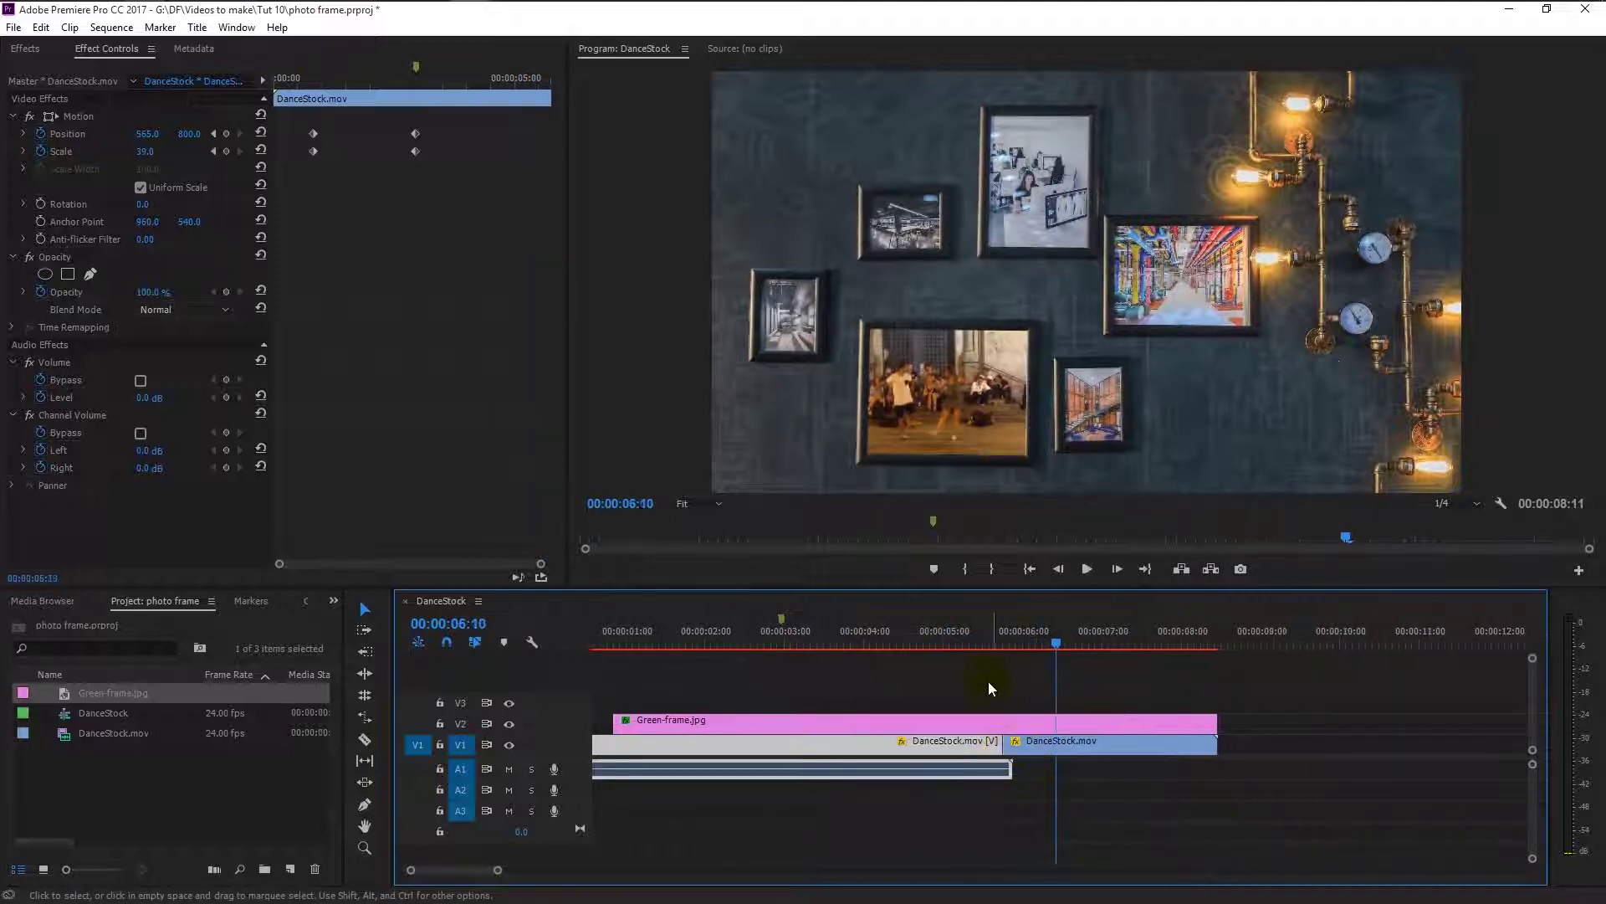
- Apply RGB Curves to the frozen DanceStock.mov clip after the 05:18 cut
key("Up")
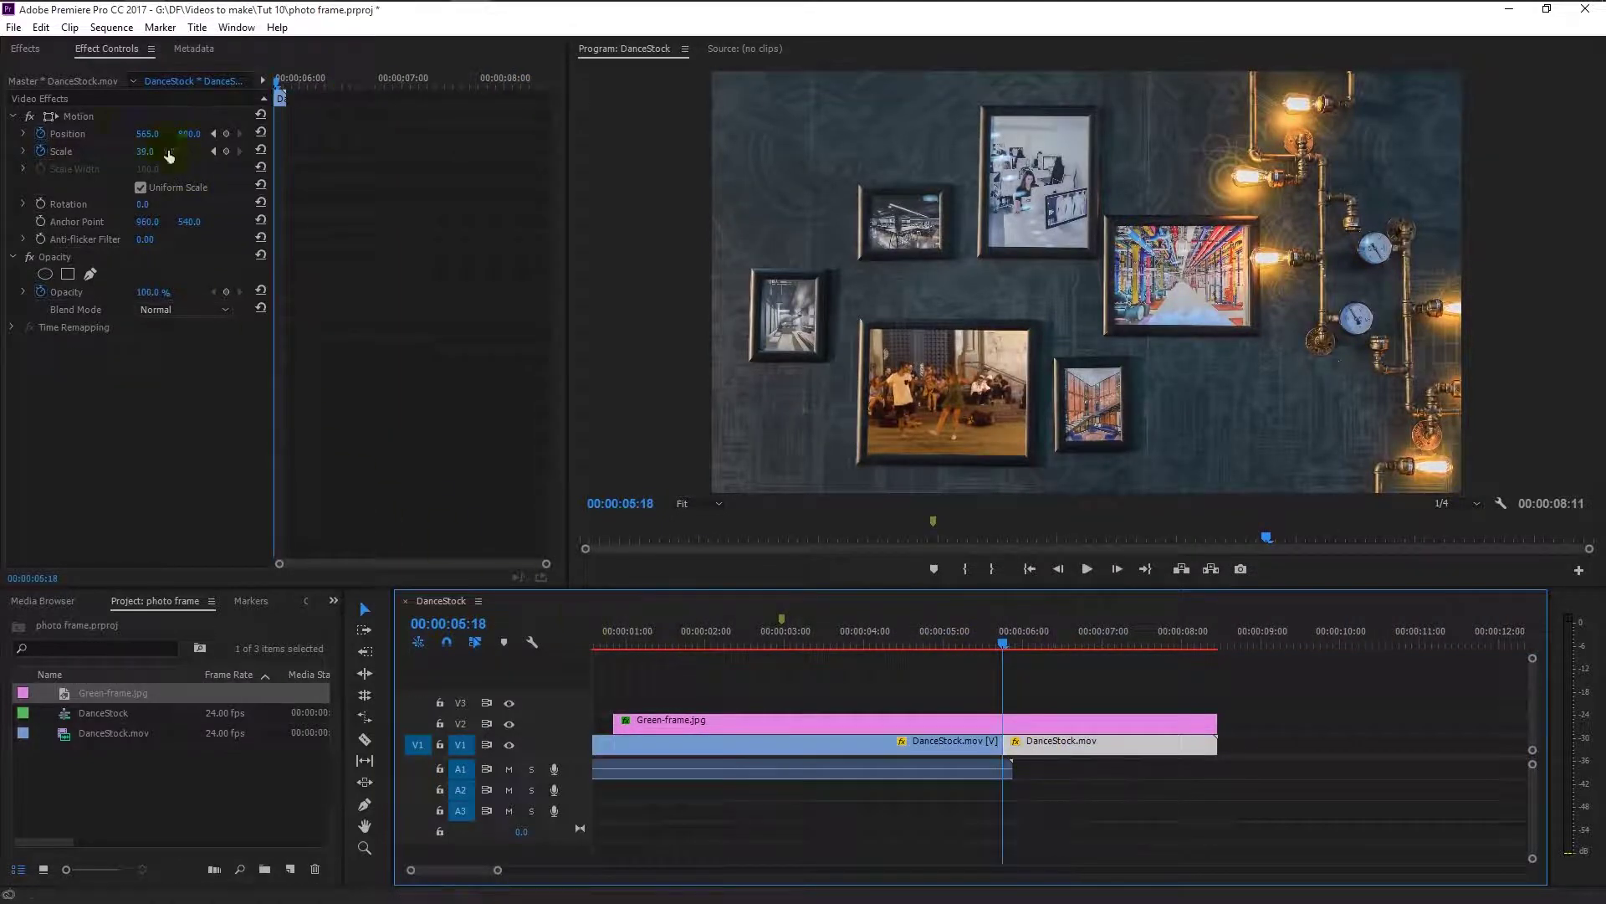
left_click(25, 48)
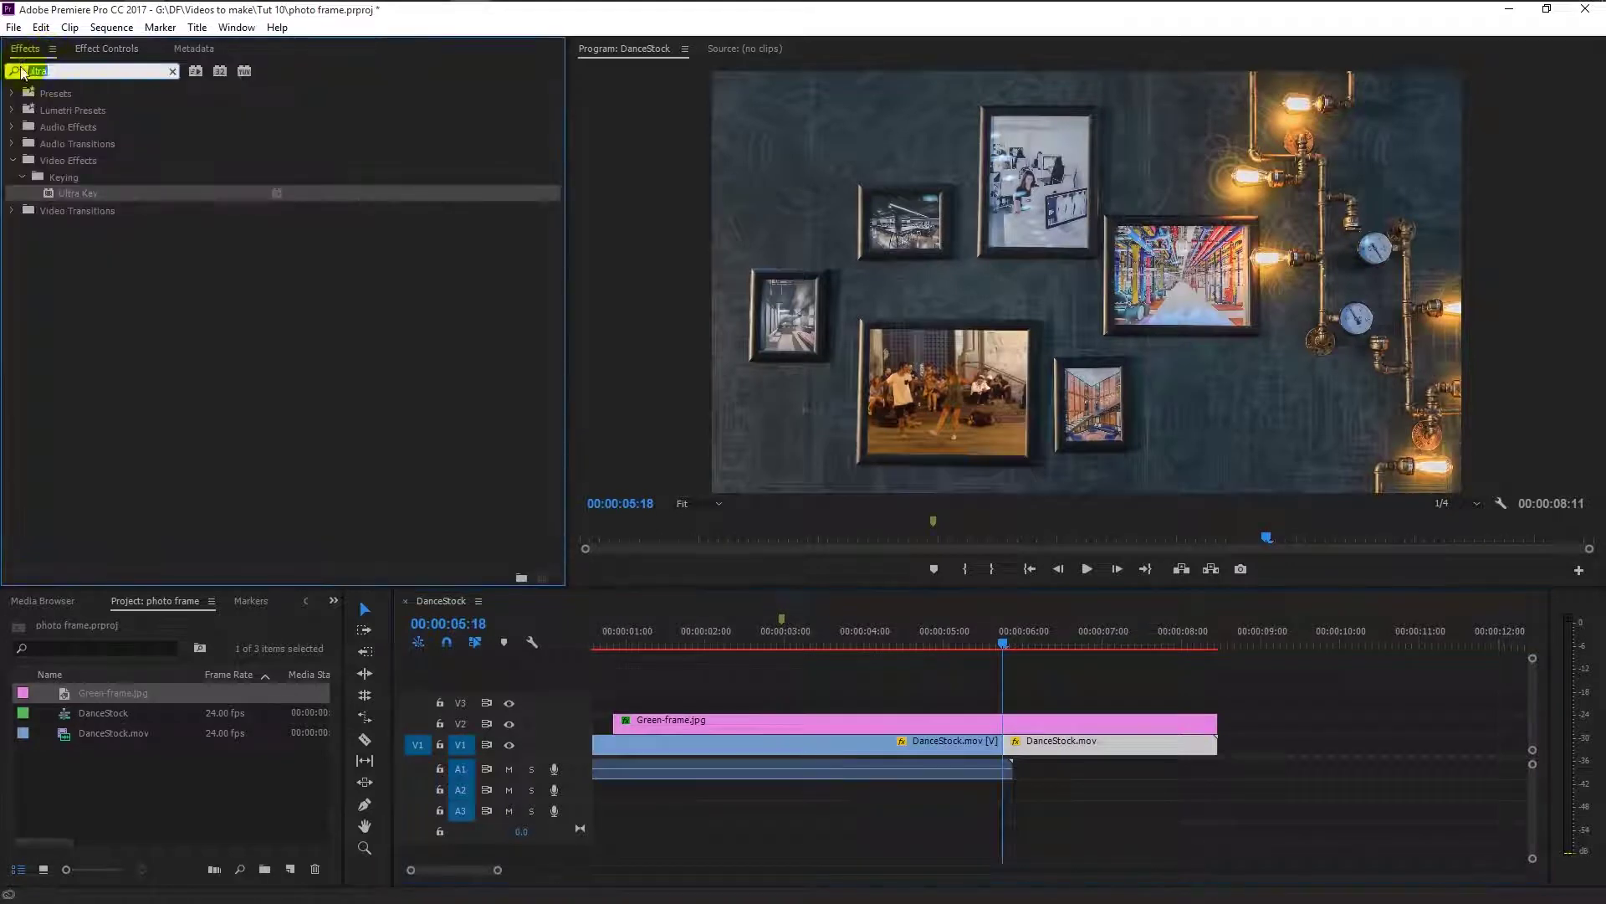
type("curves")
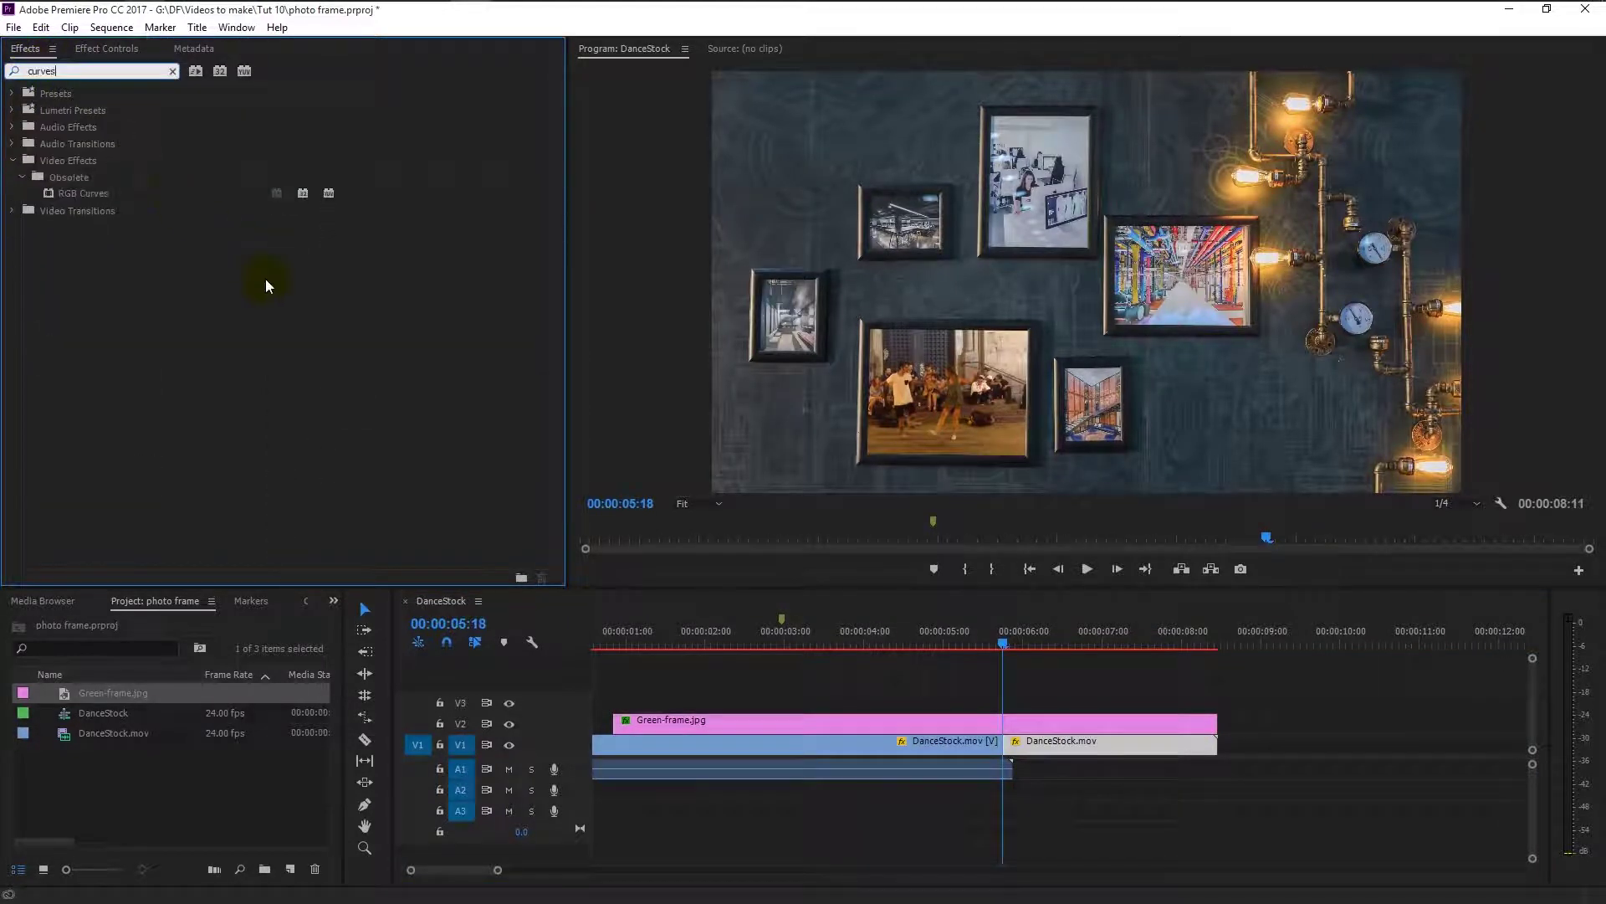
left_click(102, 195)
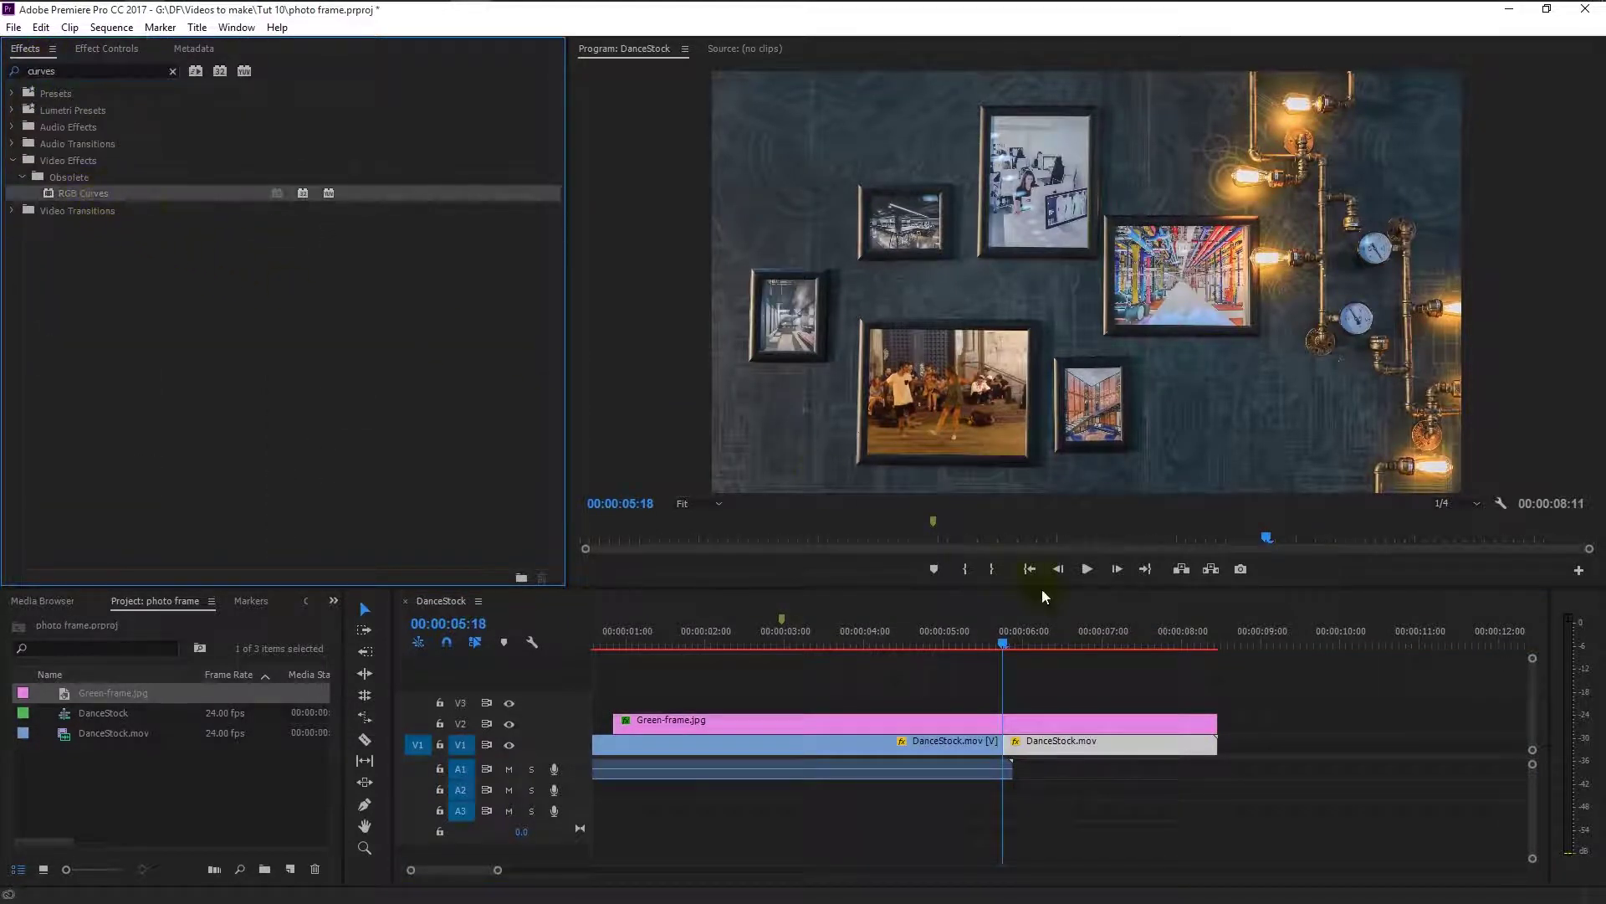
left_click_drag(1104, 706, 1111, 747)
- Darken the Master curve's shadows, add a midtone point, and lift the Red and Green curves
left_click(91, 51)
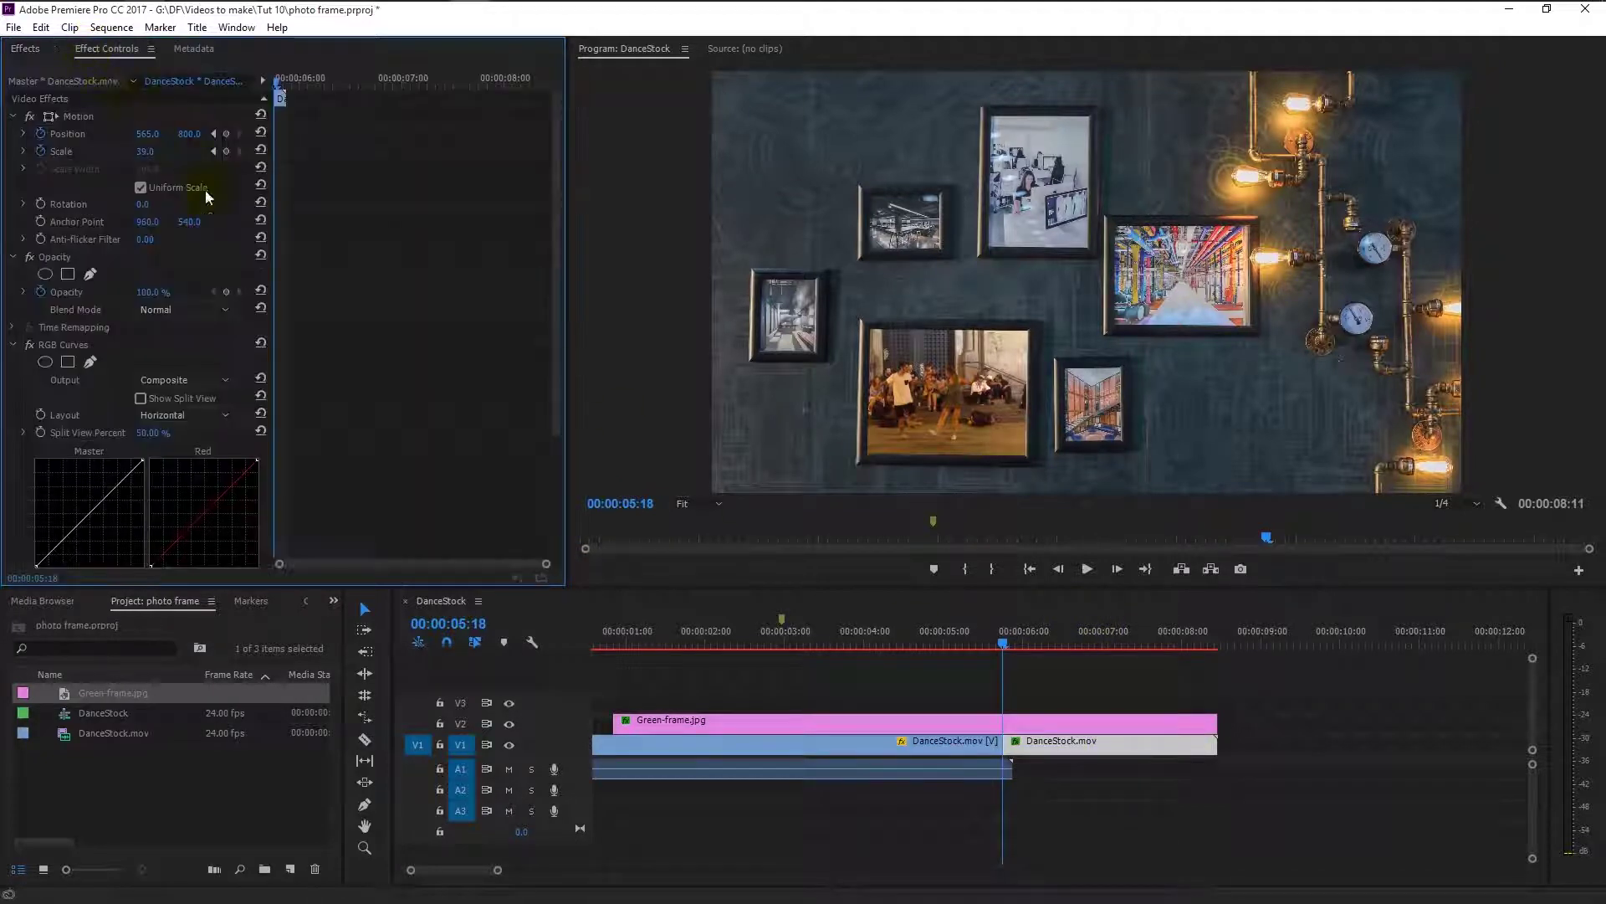
scroll(243, 456, "down", 5)
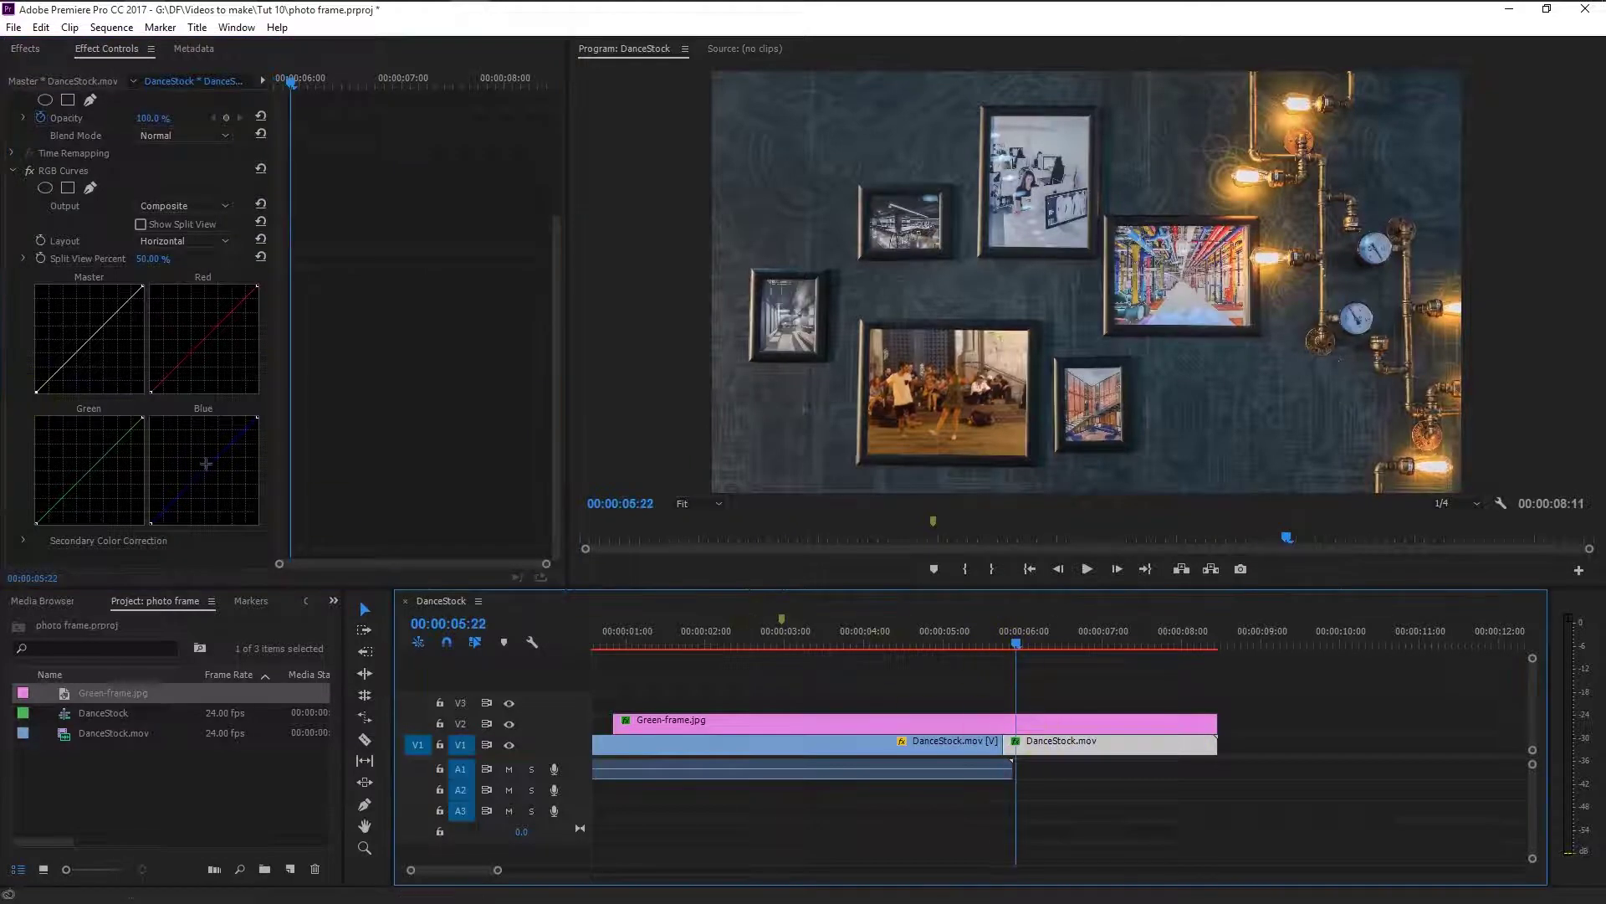
left_click(38, 392)
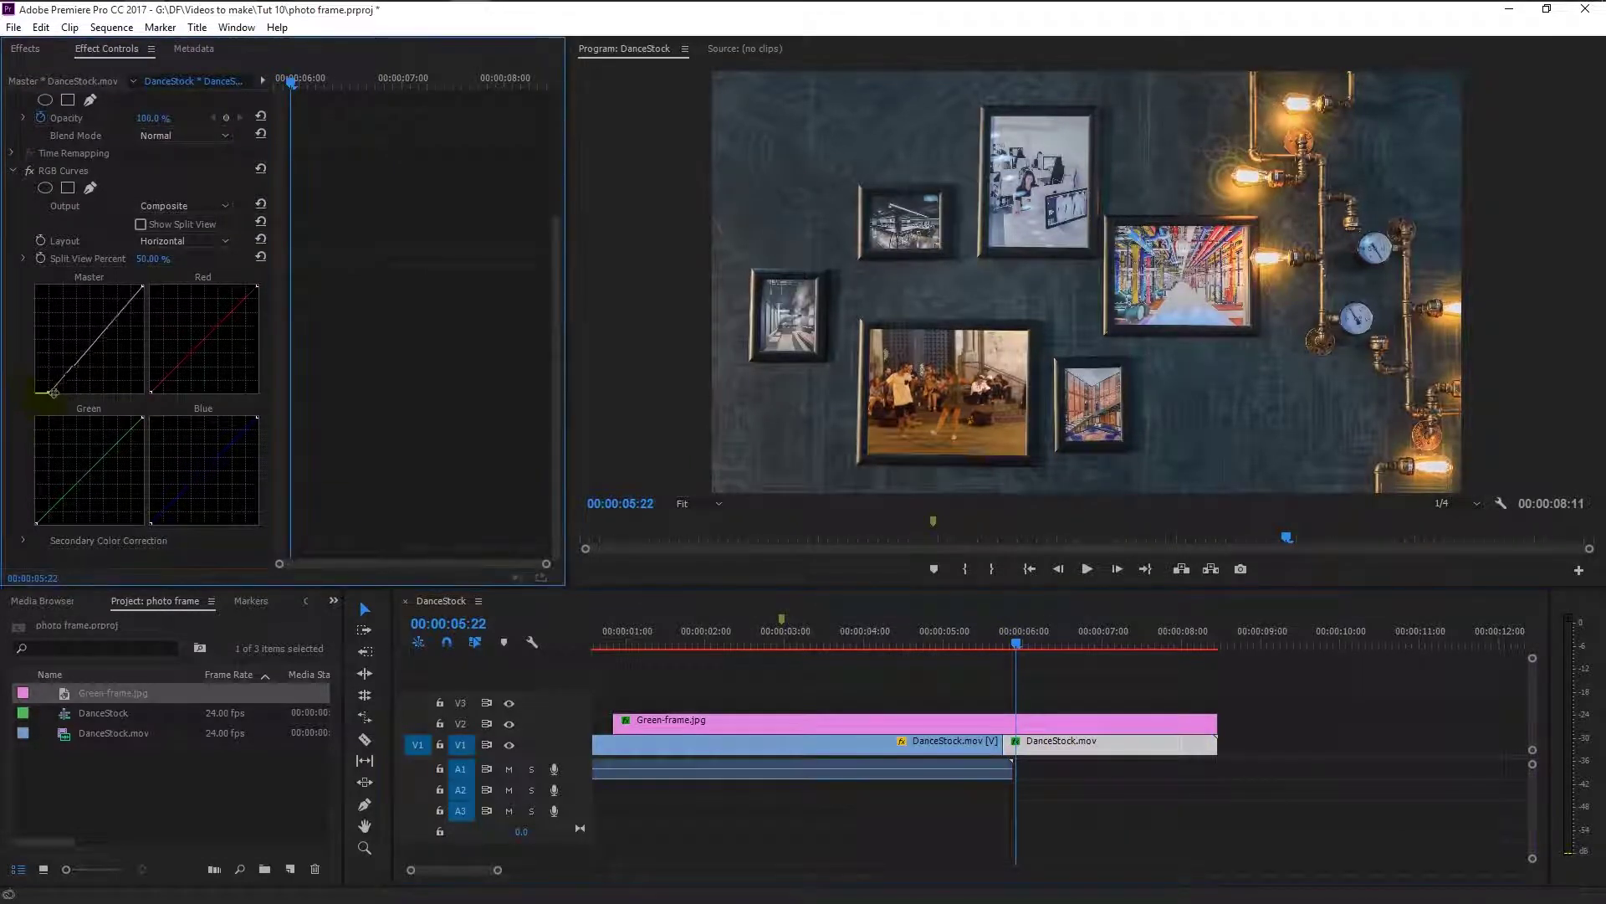
left_click_drag(53, 393, 39, 400)
left_click(106, 319)
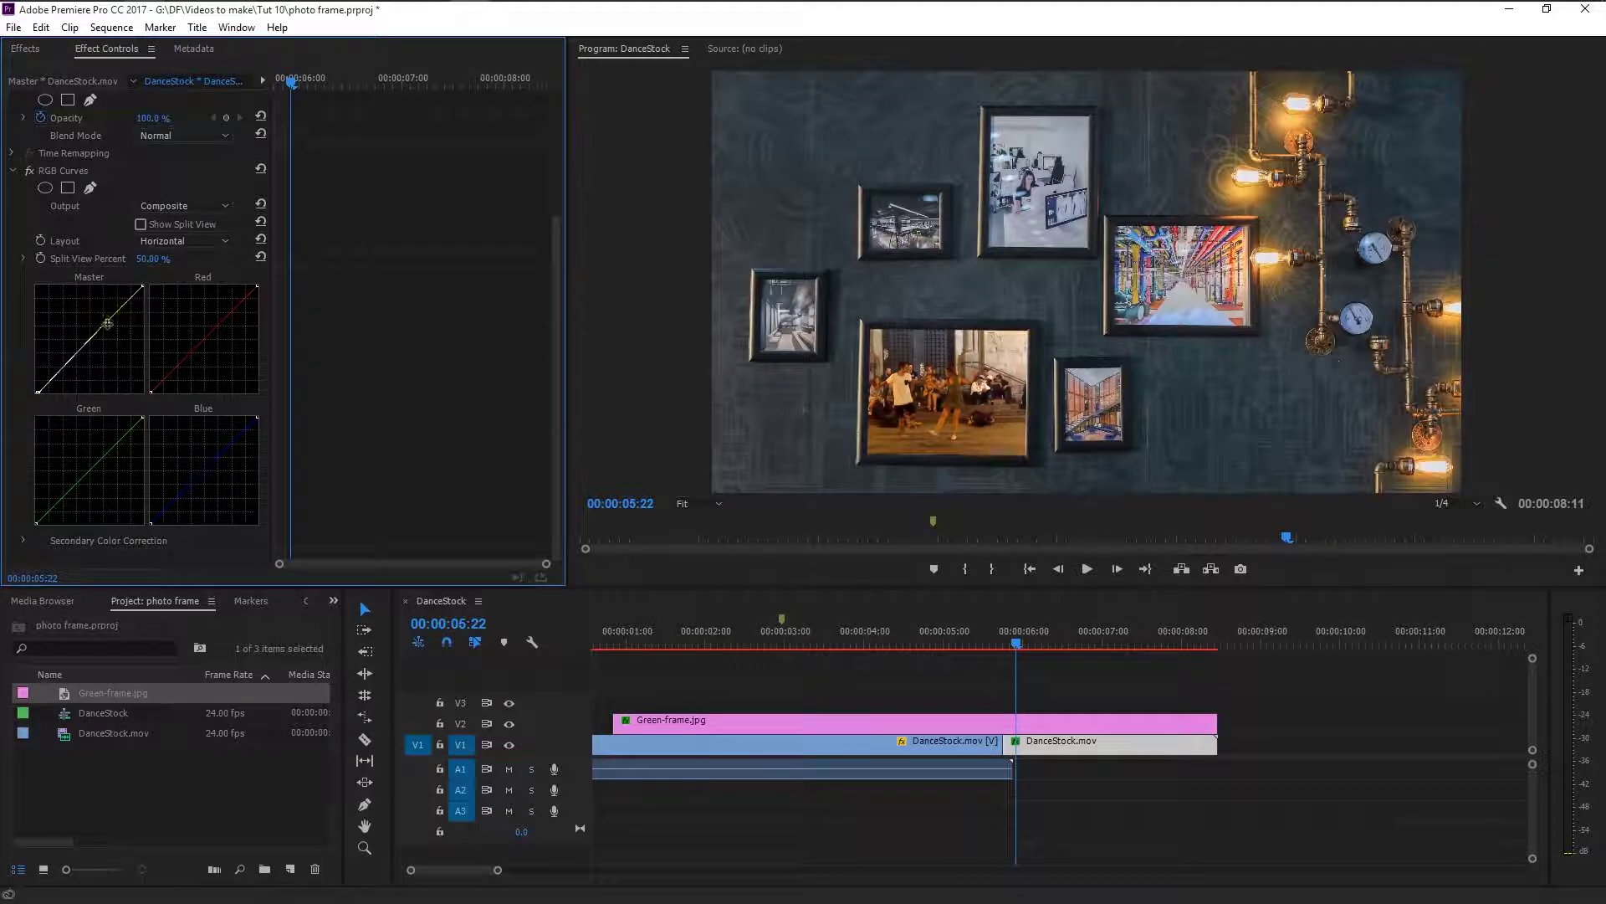
left_click(210, 331)
left_click_drag(80, 469, 84, 471)
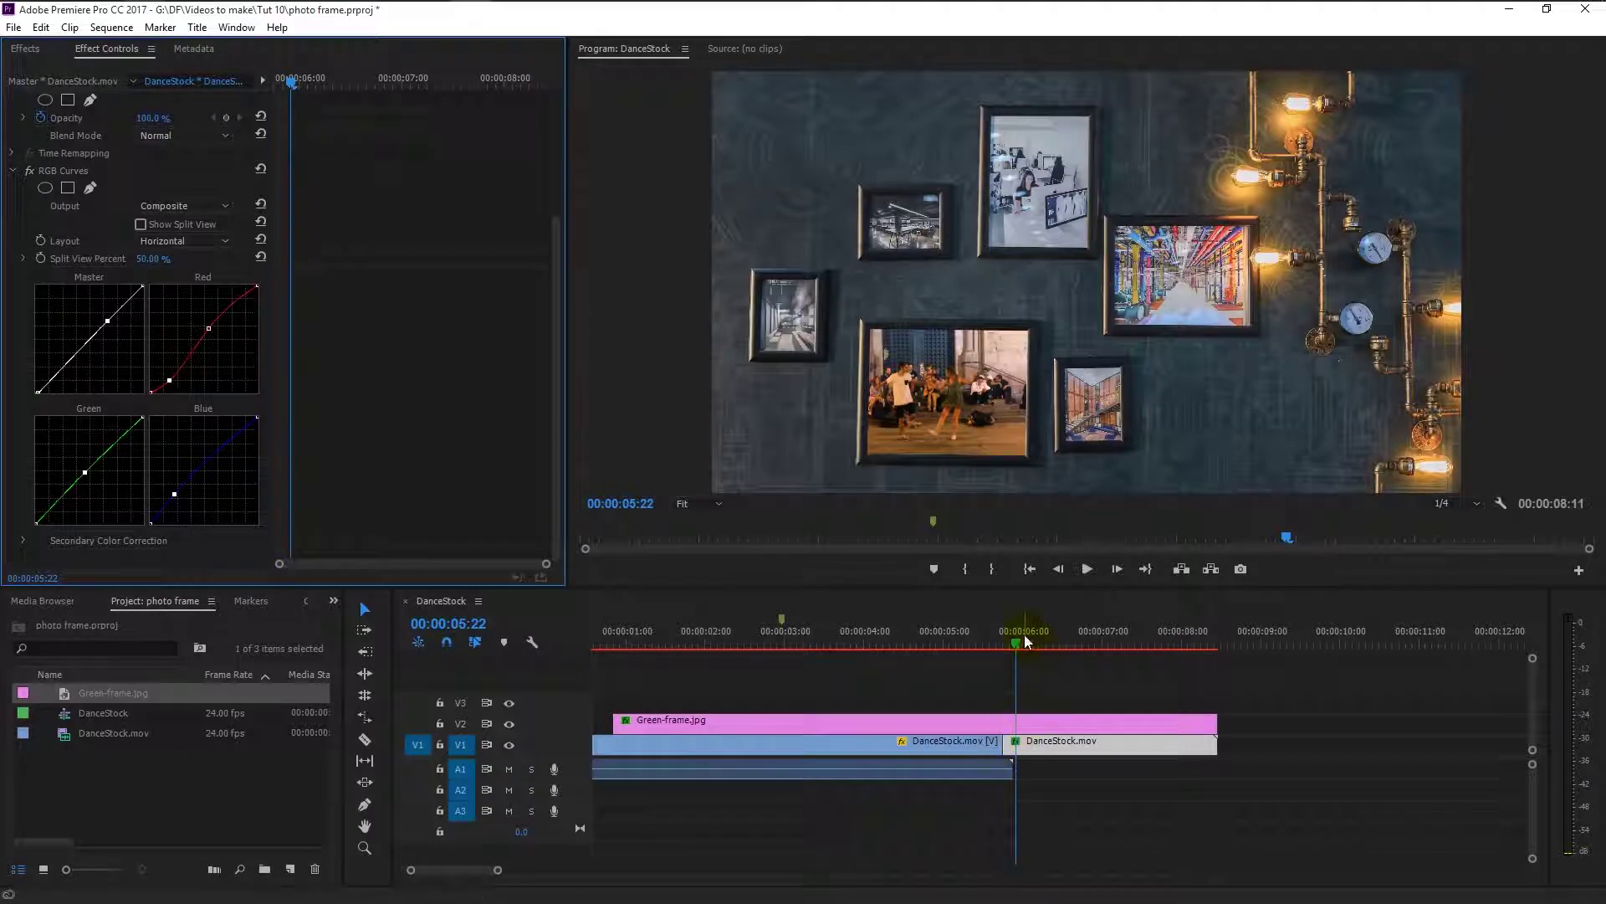
left_click_drag(1022, 634, 548, 666)
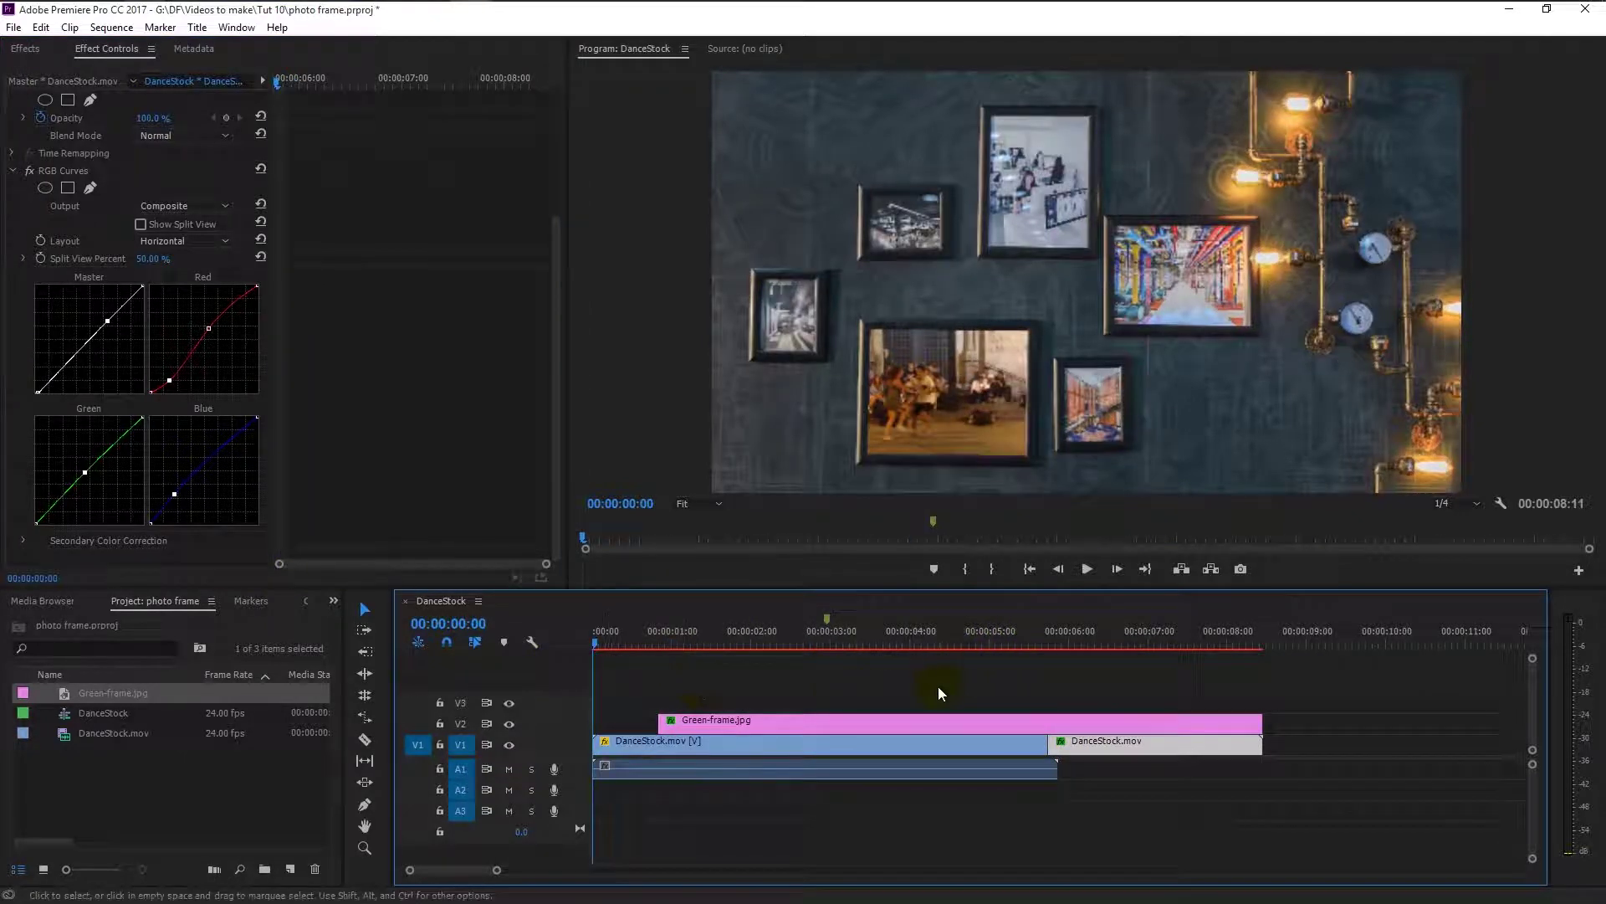
key("minus")
key("minus")
left_click(1062, 704)
left_click(1089, 571)
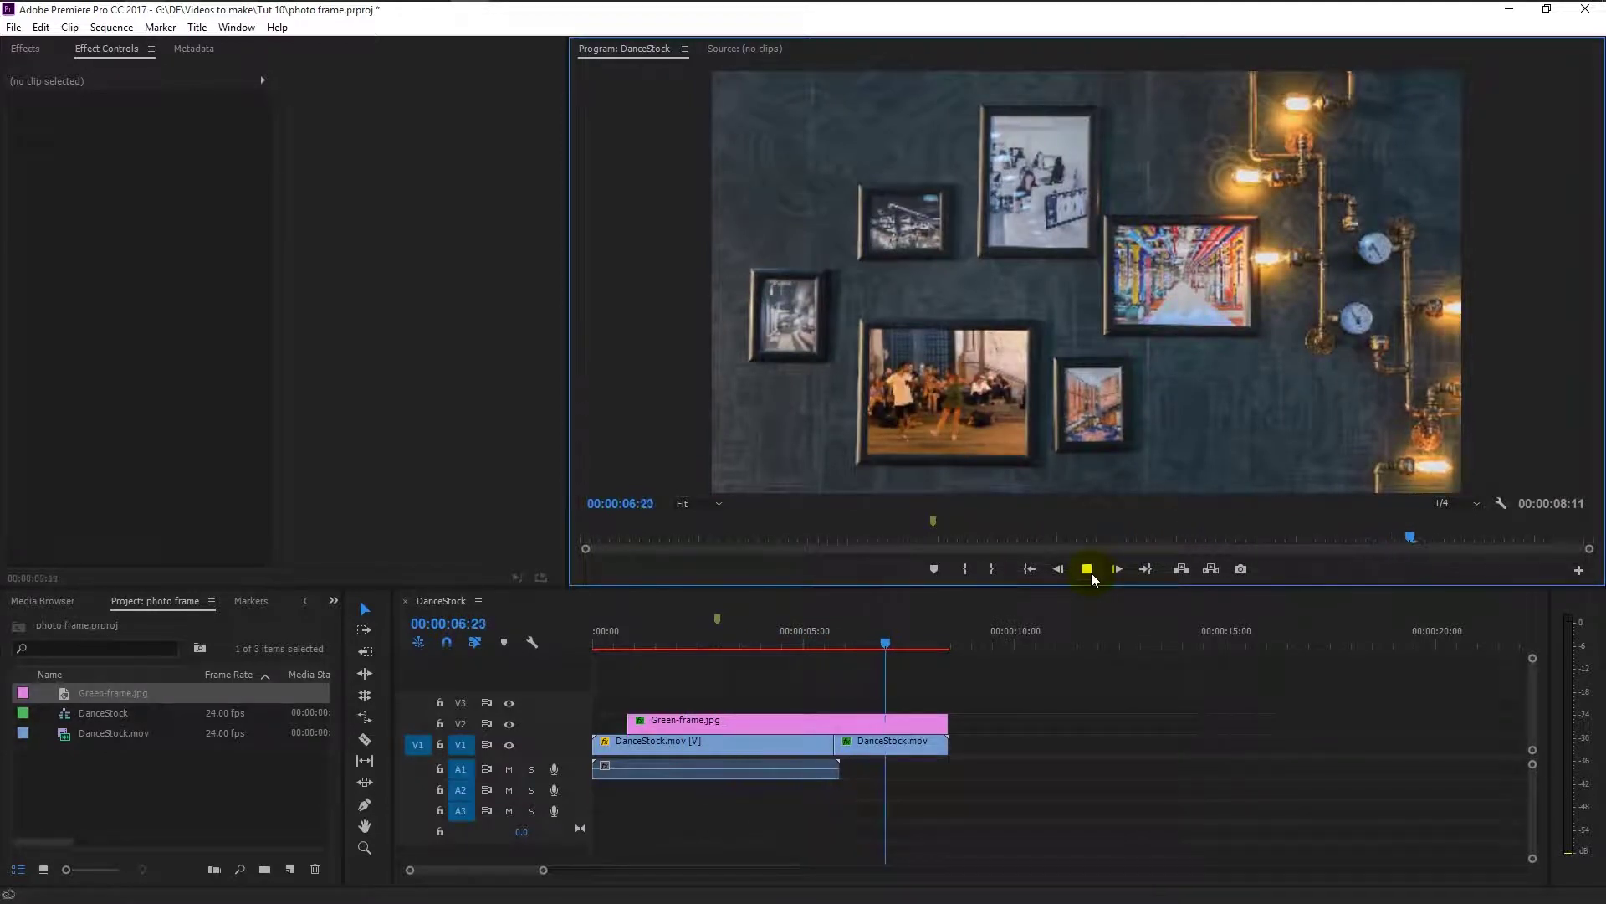
left_click(844, 644)
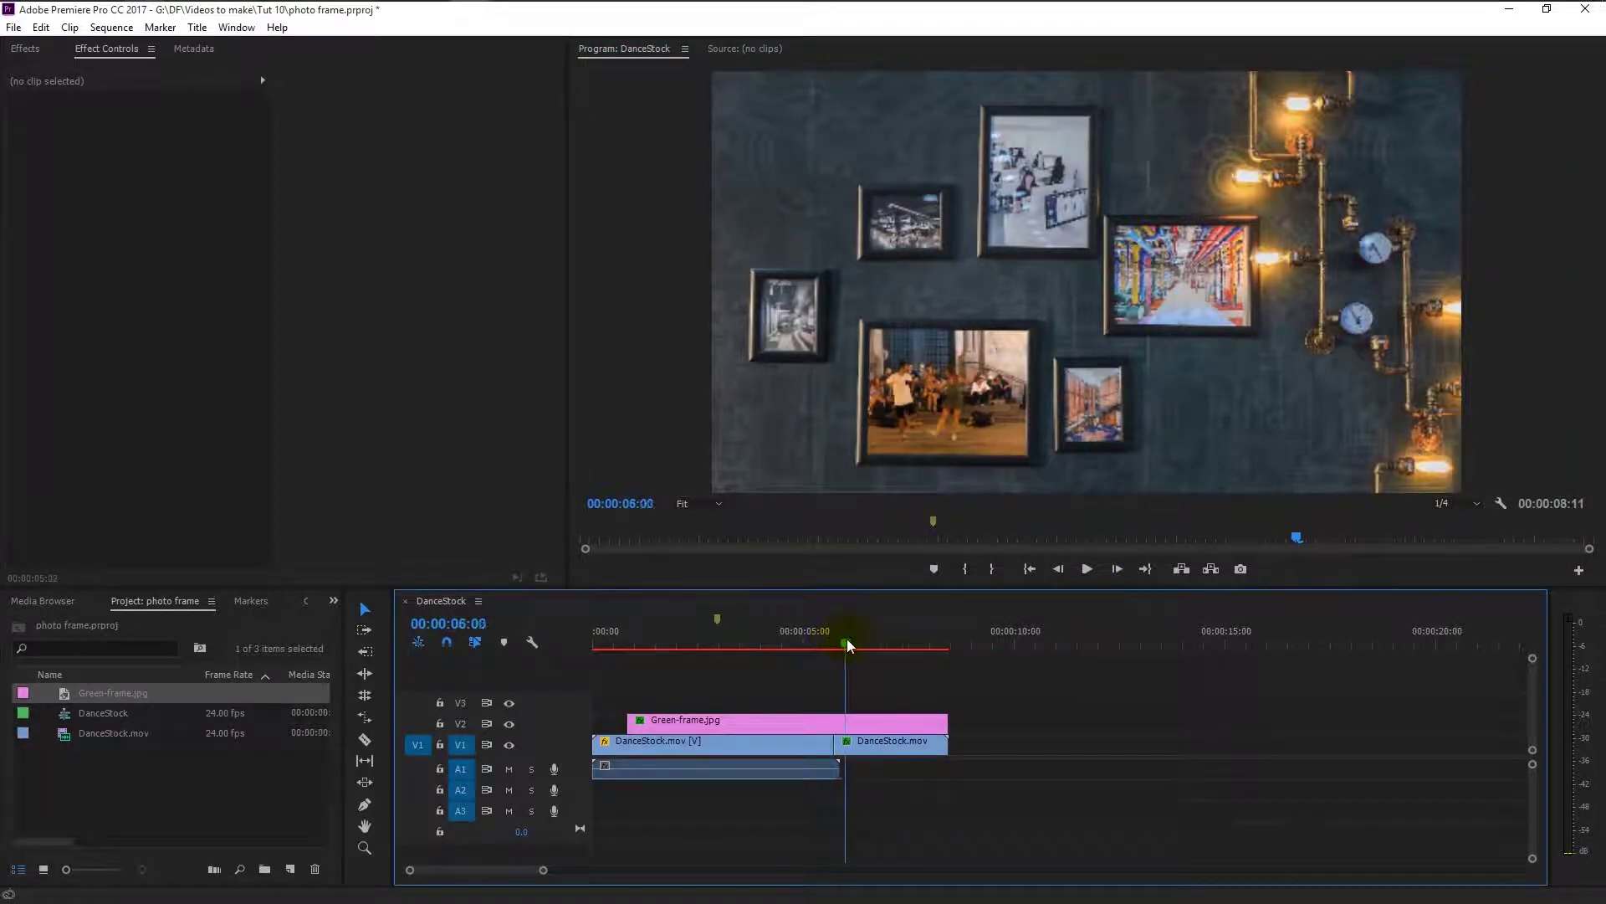
mouse_move(831, 641)
left_mouse_down()
mouse_move(847, 642)
mouse_move(815, 638)
left_mouse_up()
key("space")
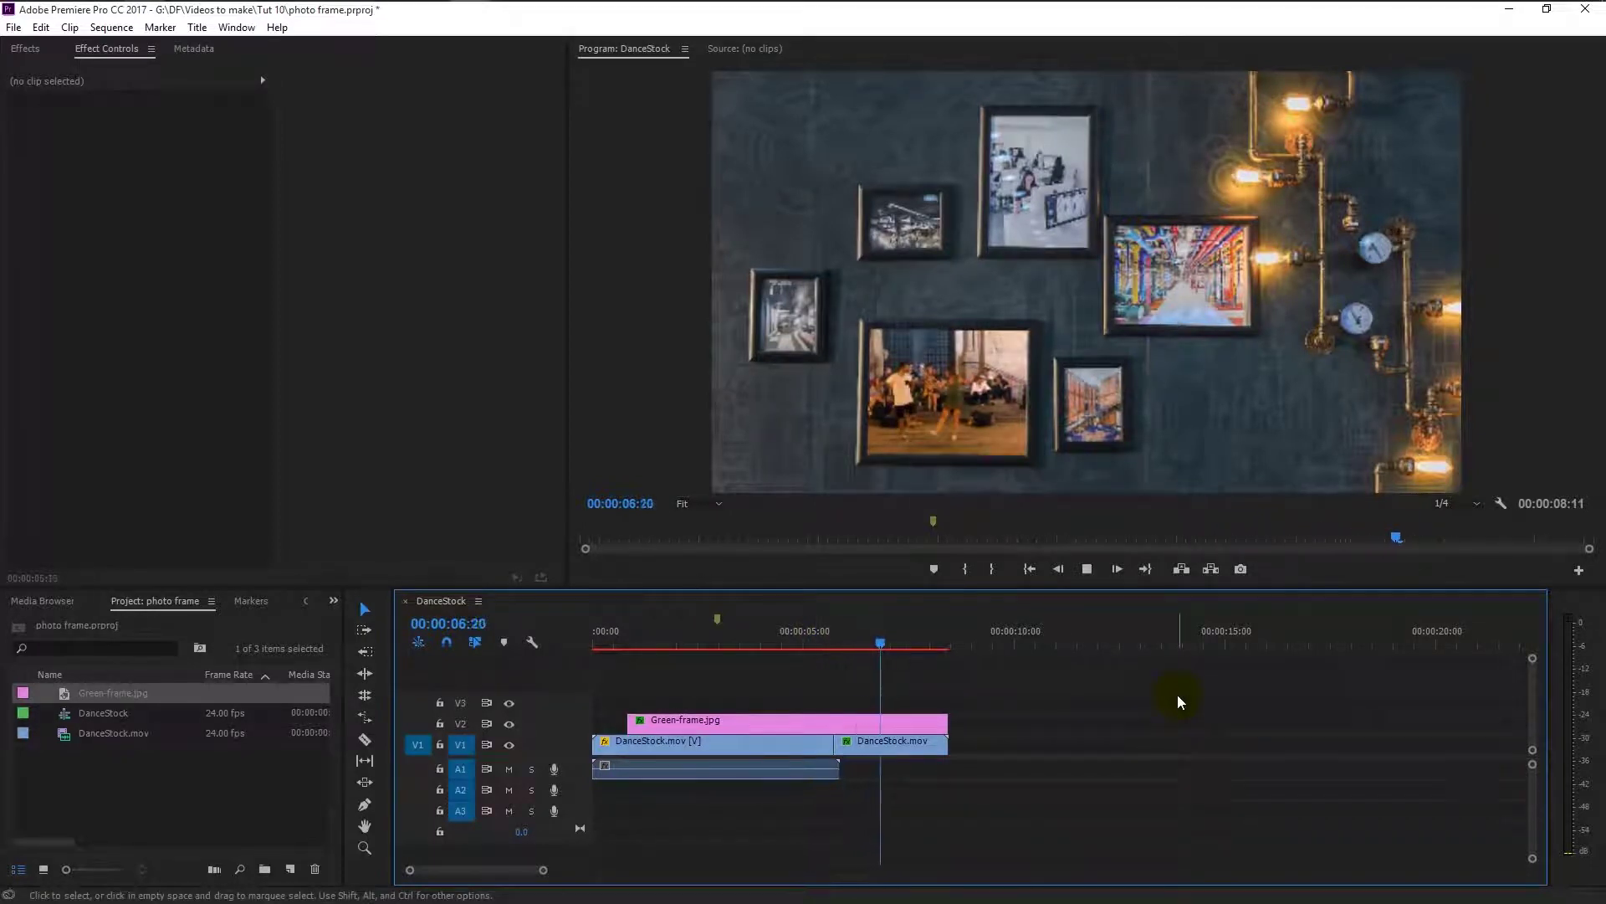
key("space")
left_click(815, 638)
key("space")
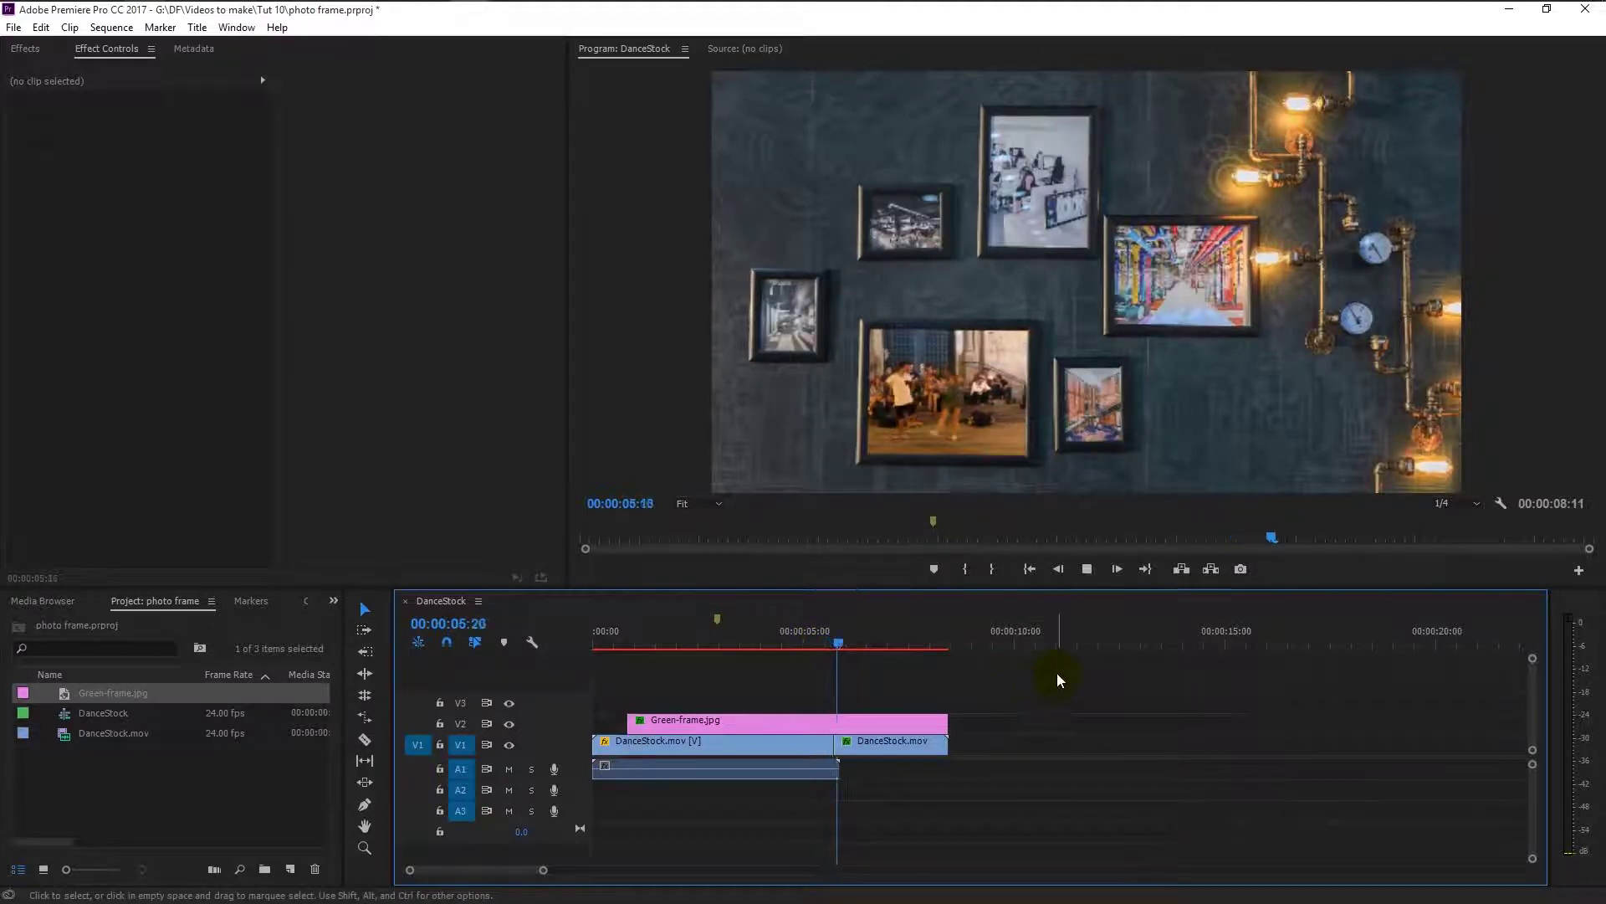
key("space")
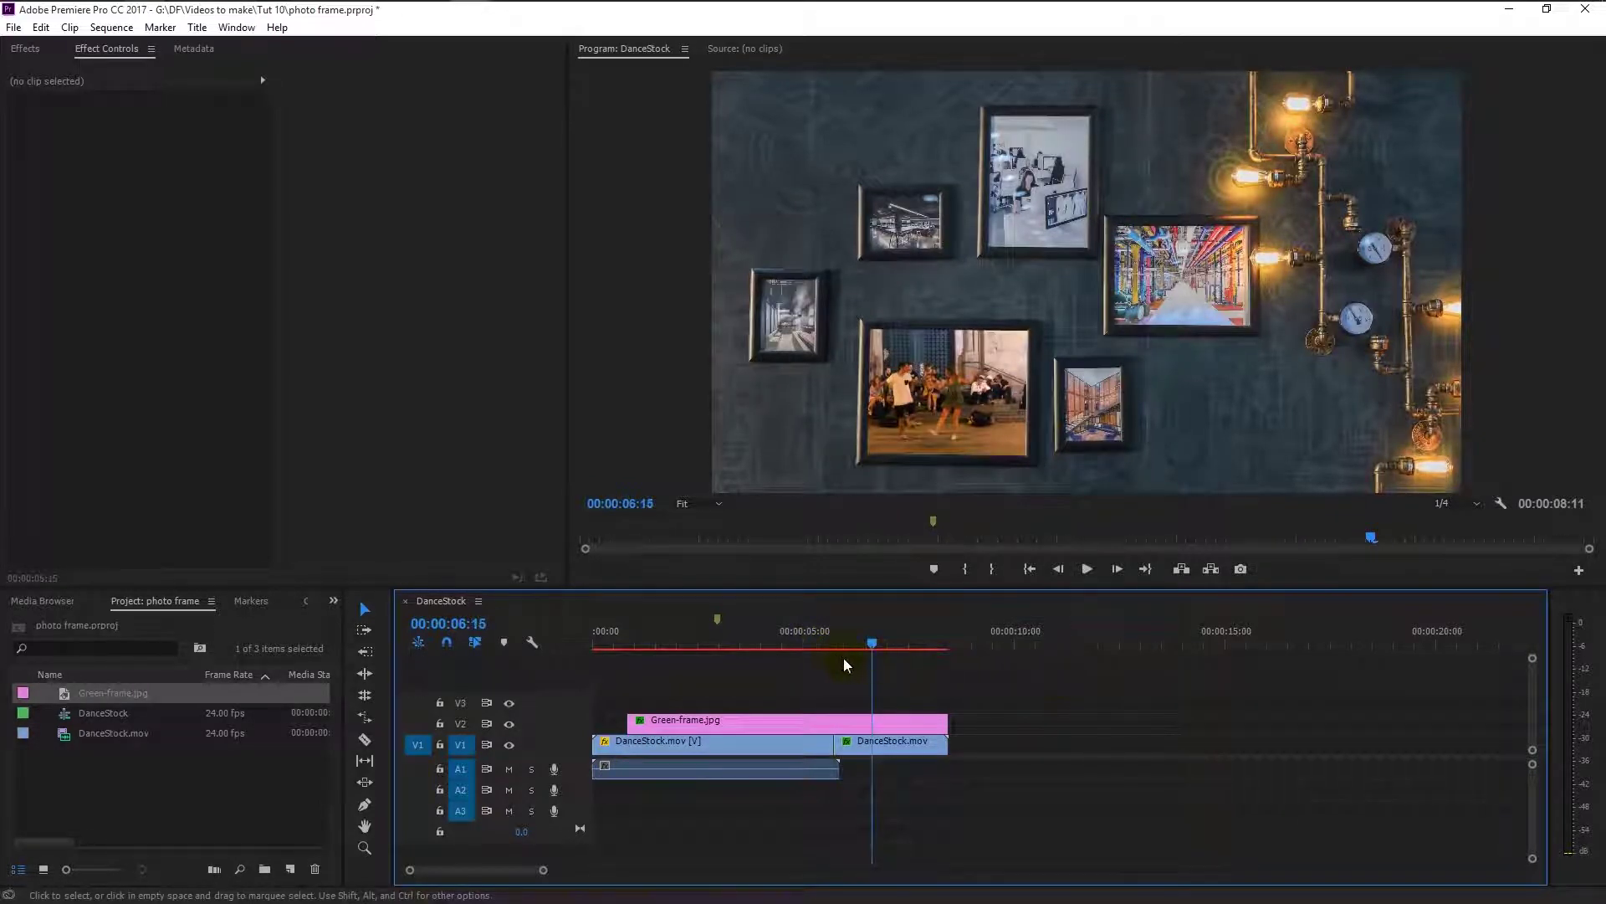
left_click(826, 638)
key("space")
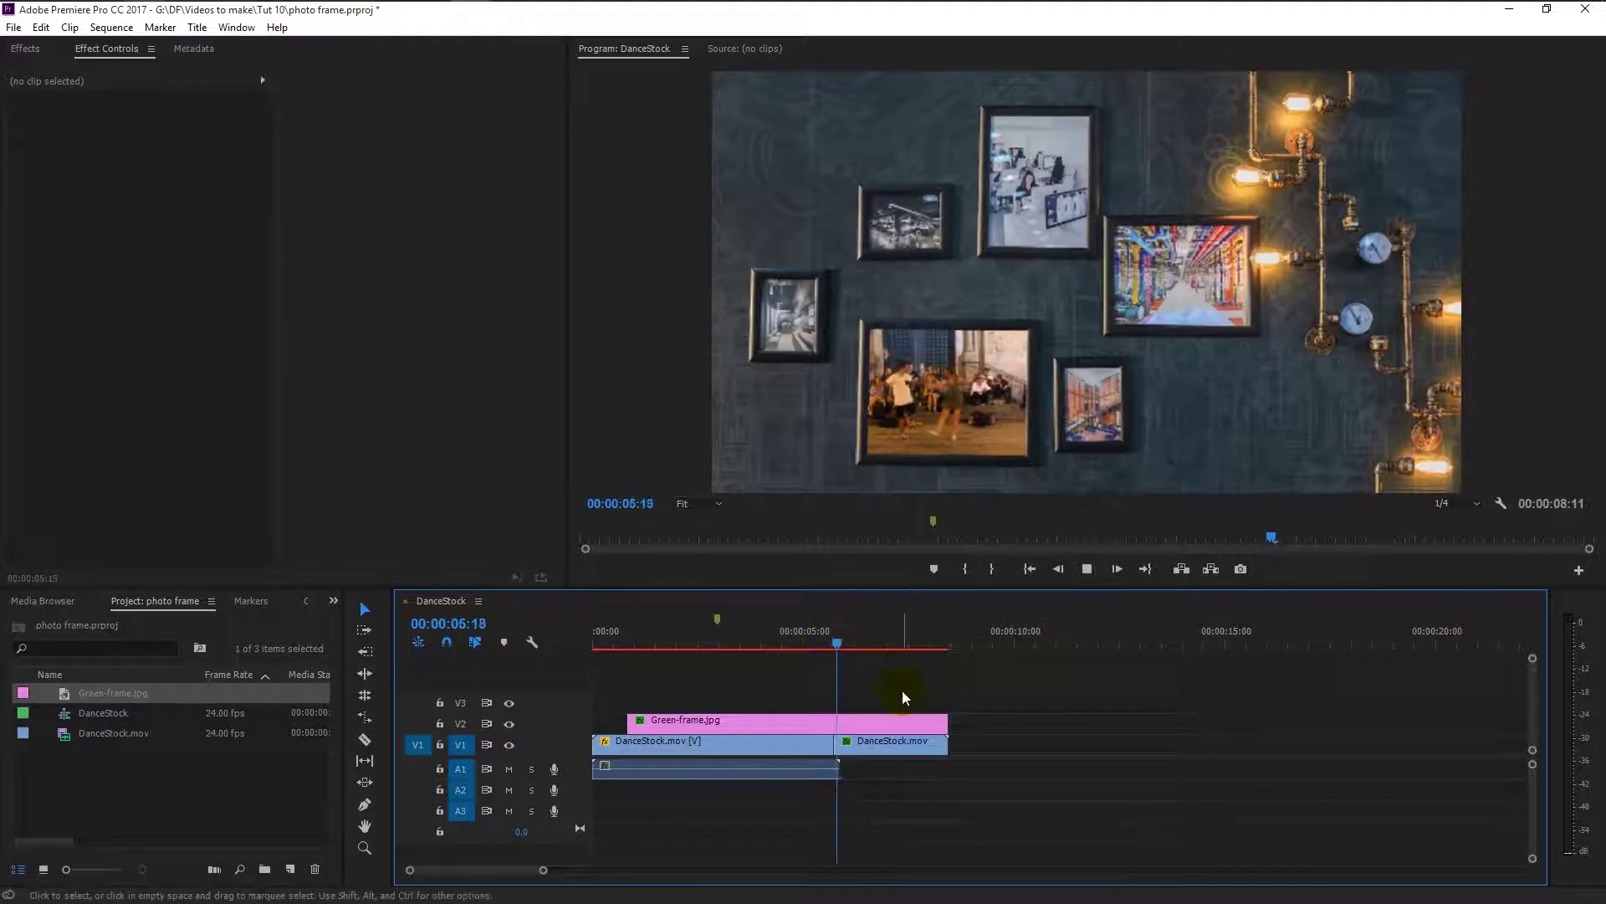
key("space")
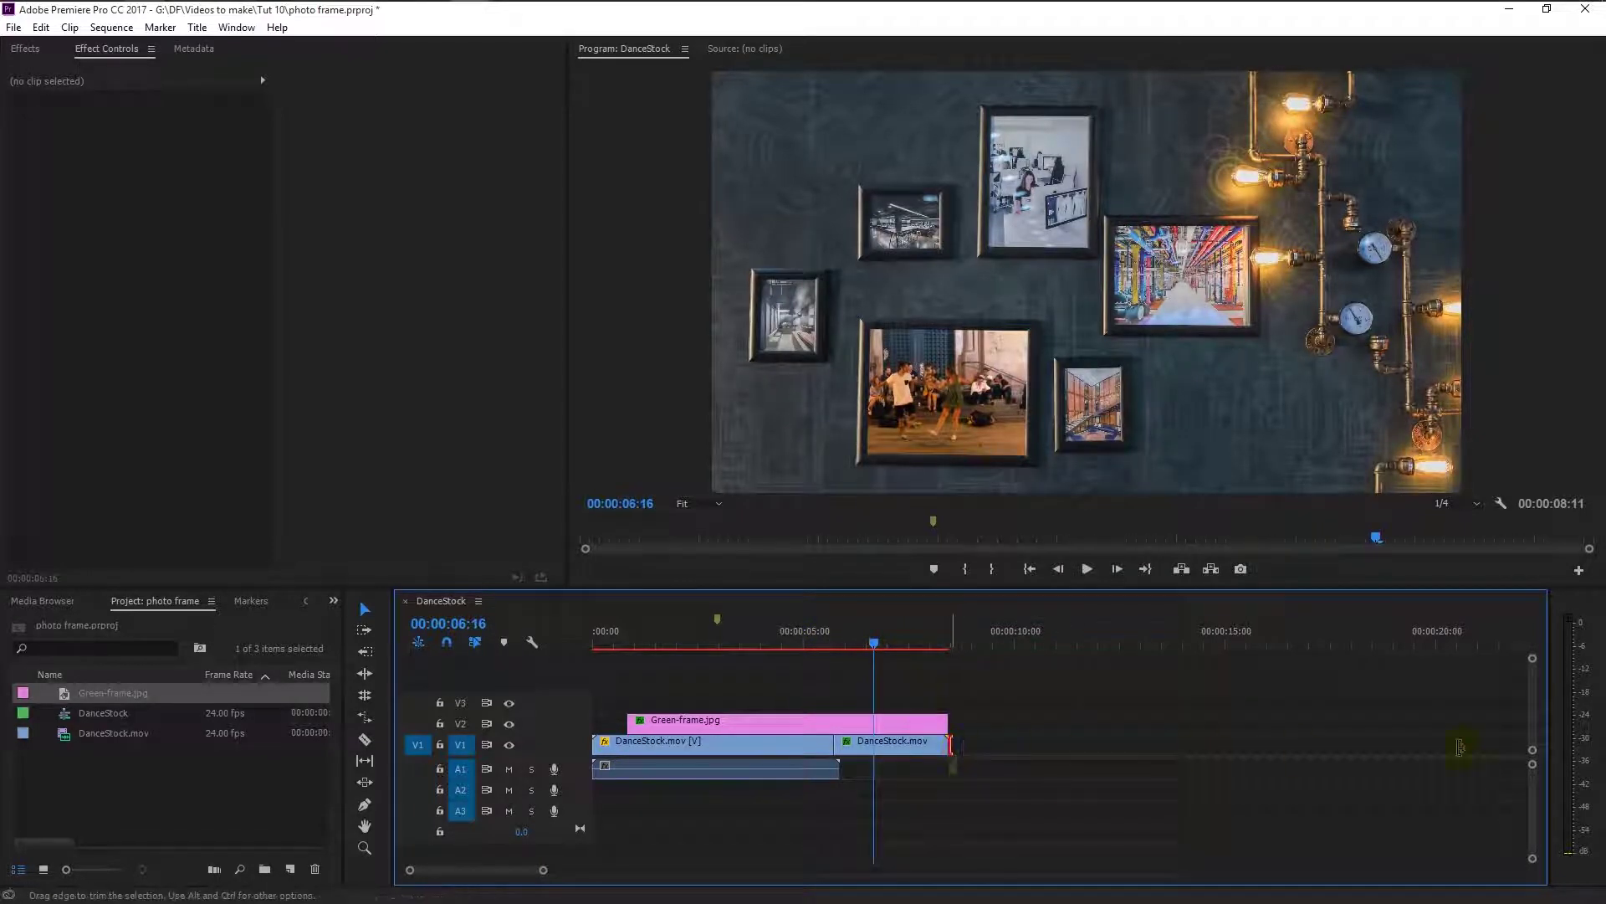
- Extend the frozen DanceStock.mov and Green-frame.jpg to about 22 seconds, then play the transition into the freeze
left_click_drag(1502, 743, 1527, 743)
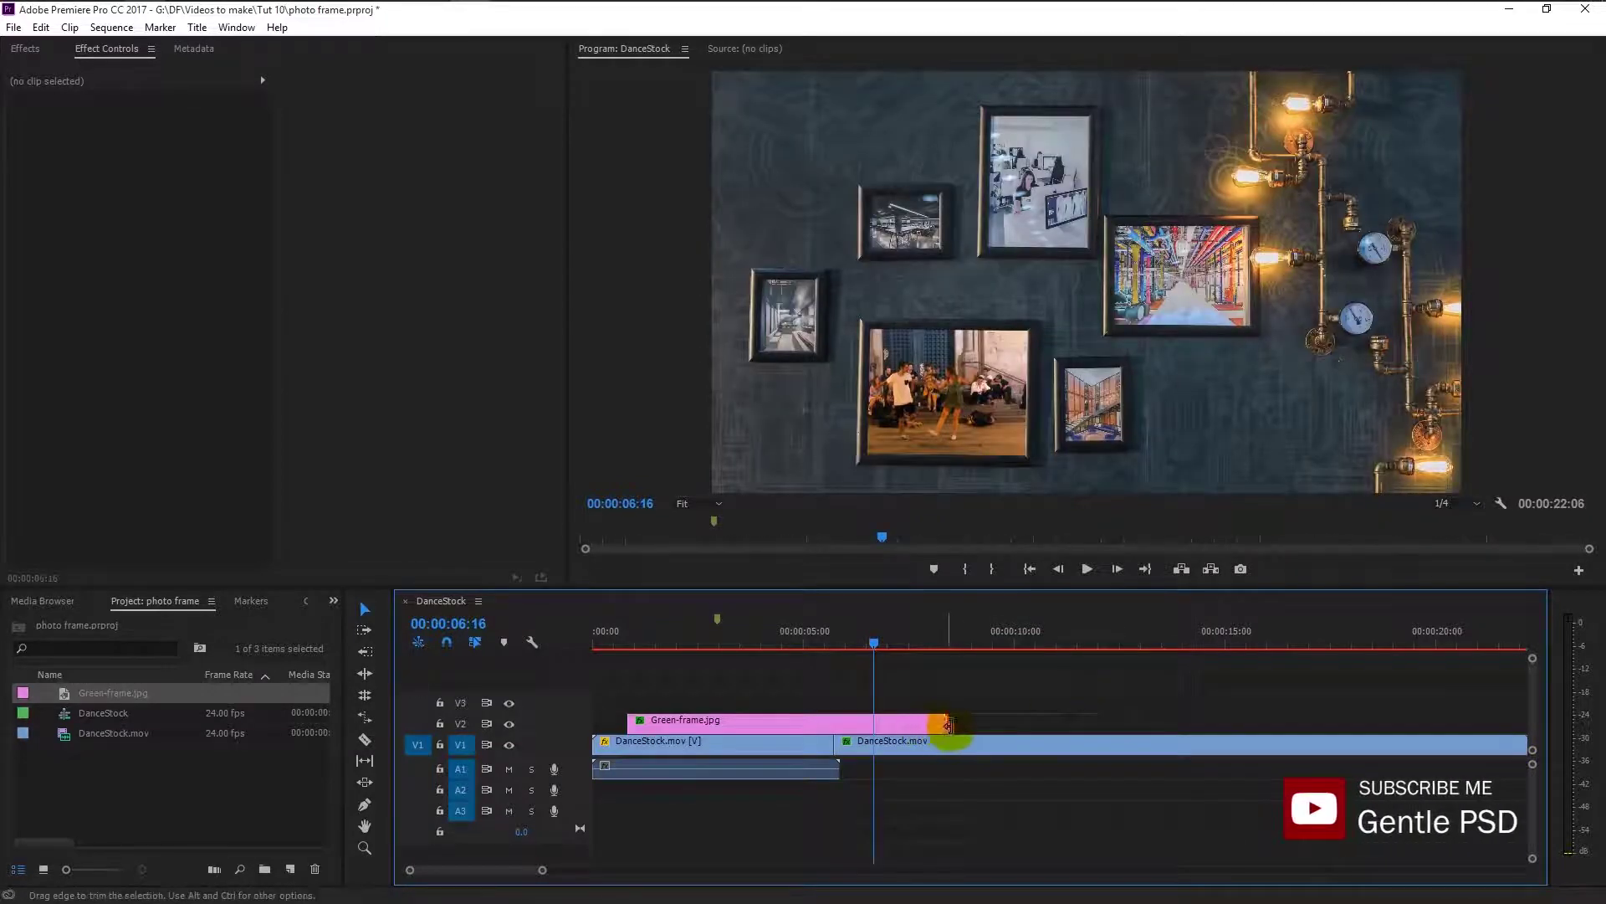
left_click_drag(967, 724, 1527, 725)
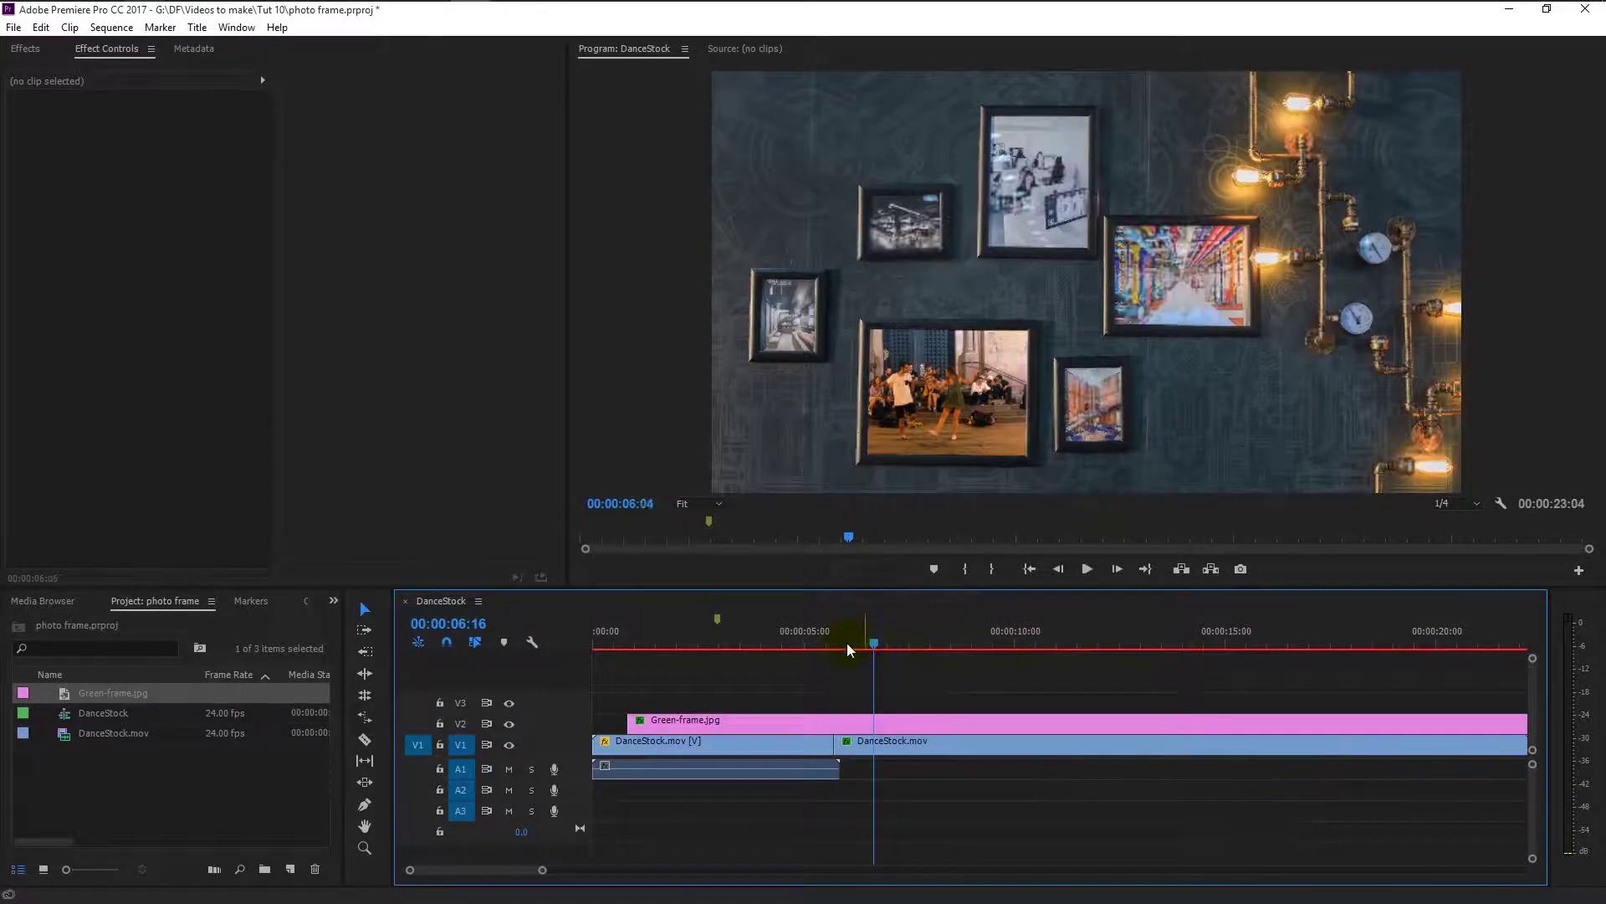
left_click_drag(847, 650, 802, 645)
left_click(1089, 572)
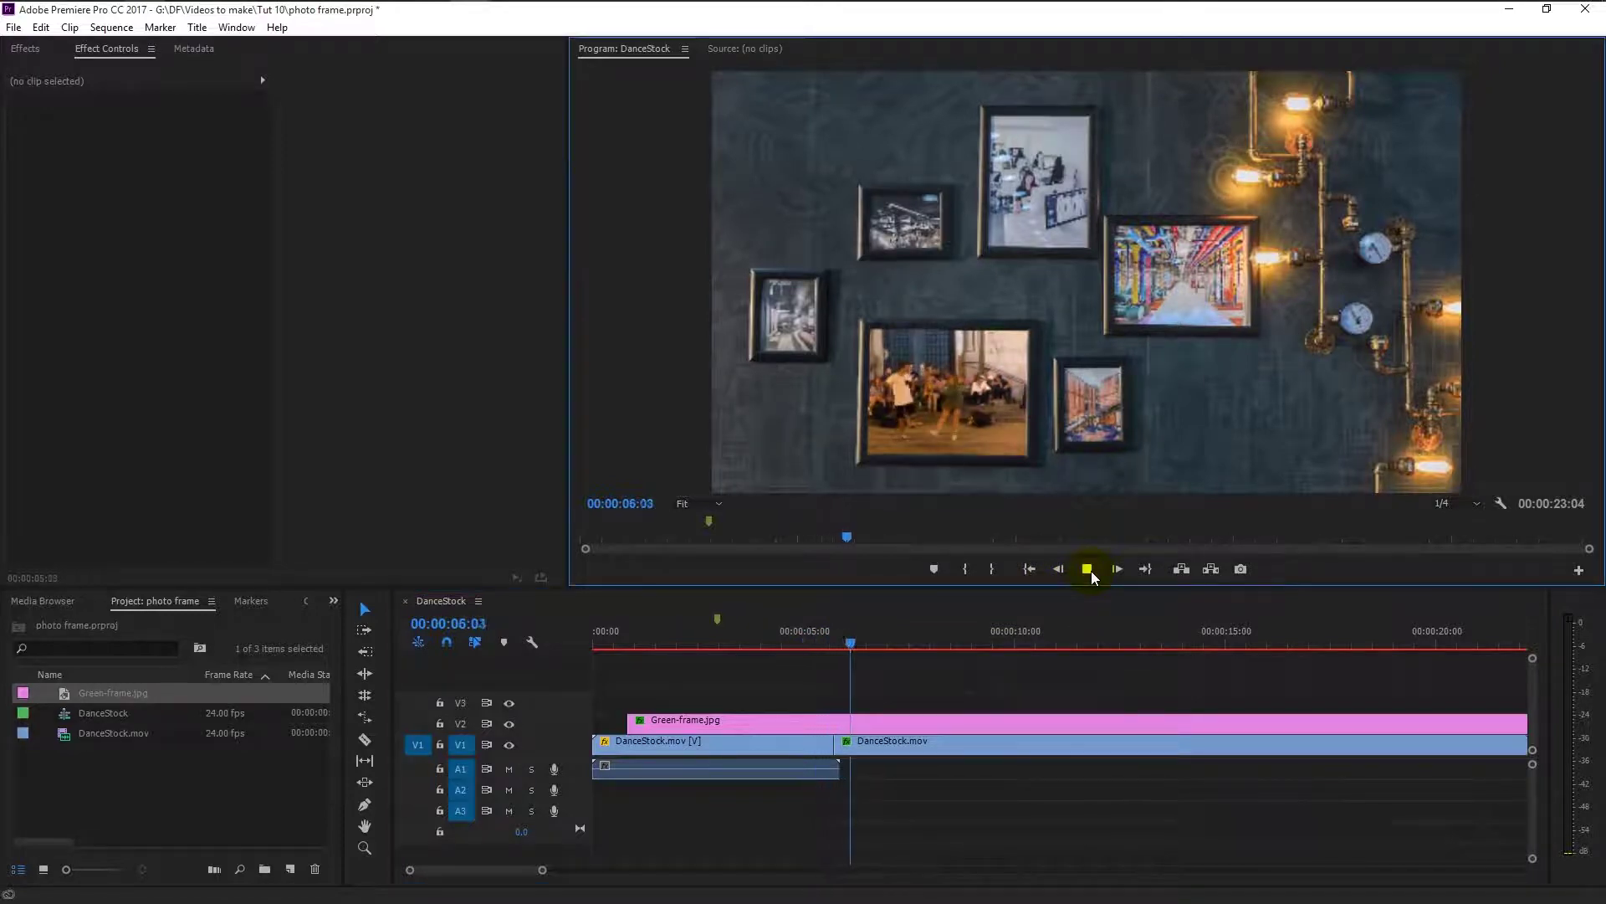
left_click(1090, 571)
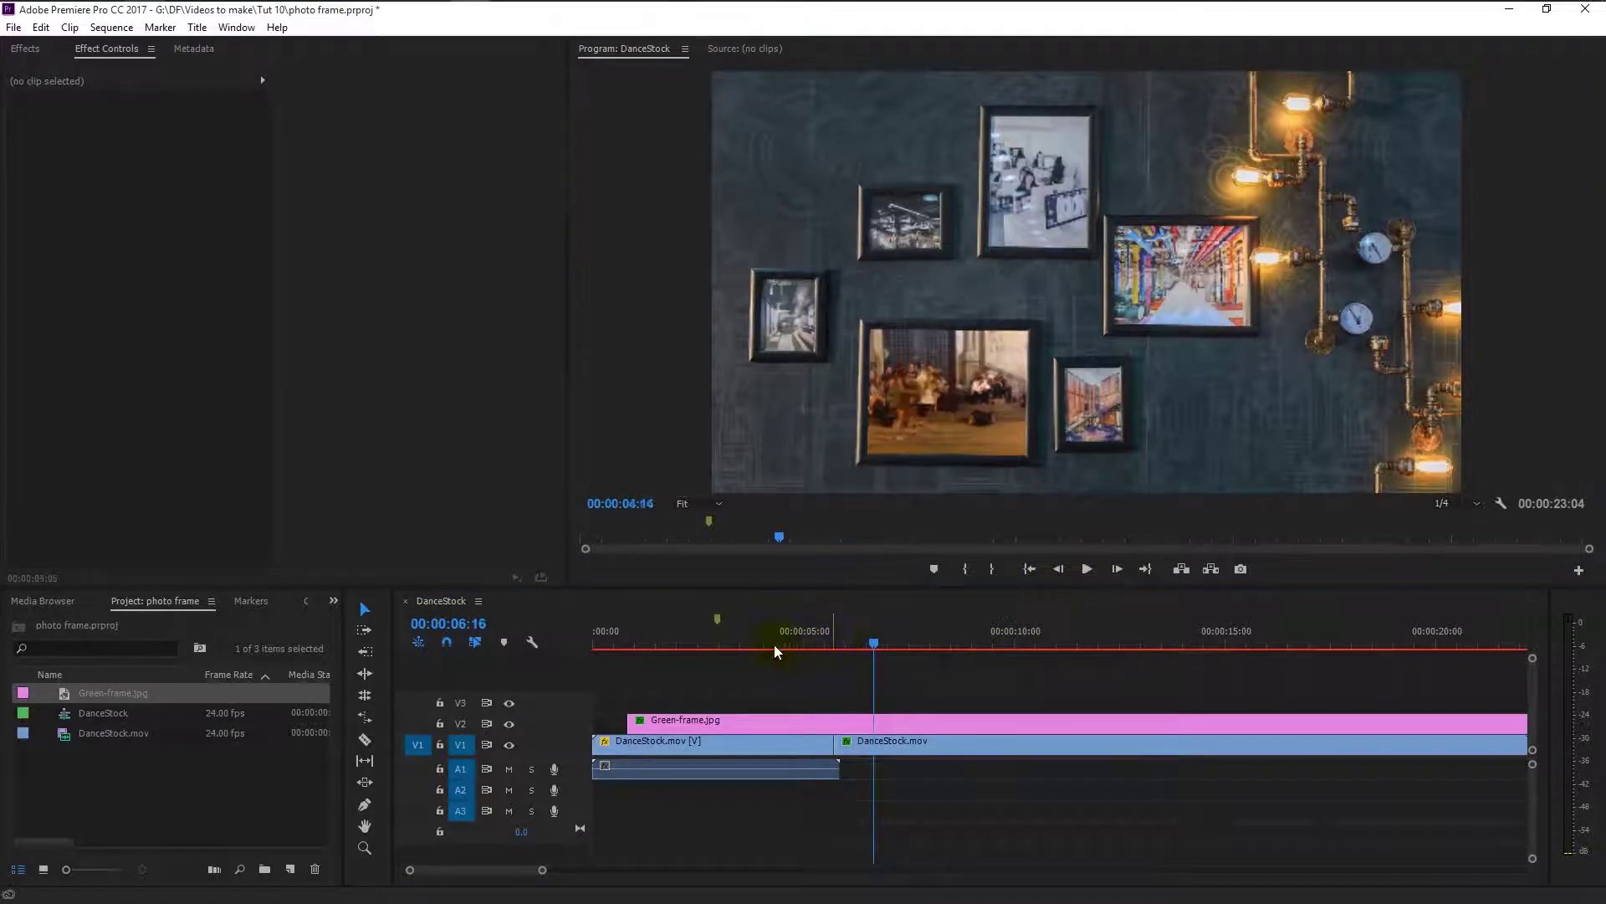
left_click(771, 640)
left_click(1095, 572)
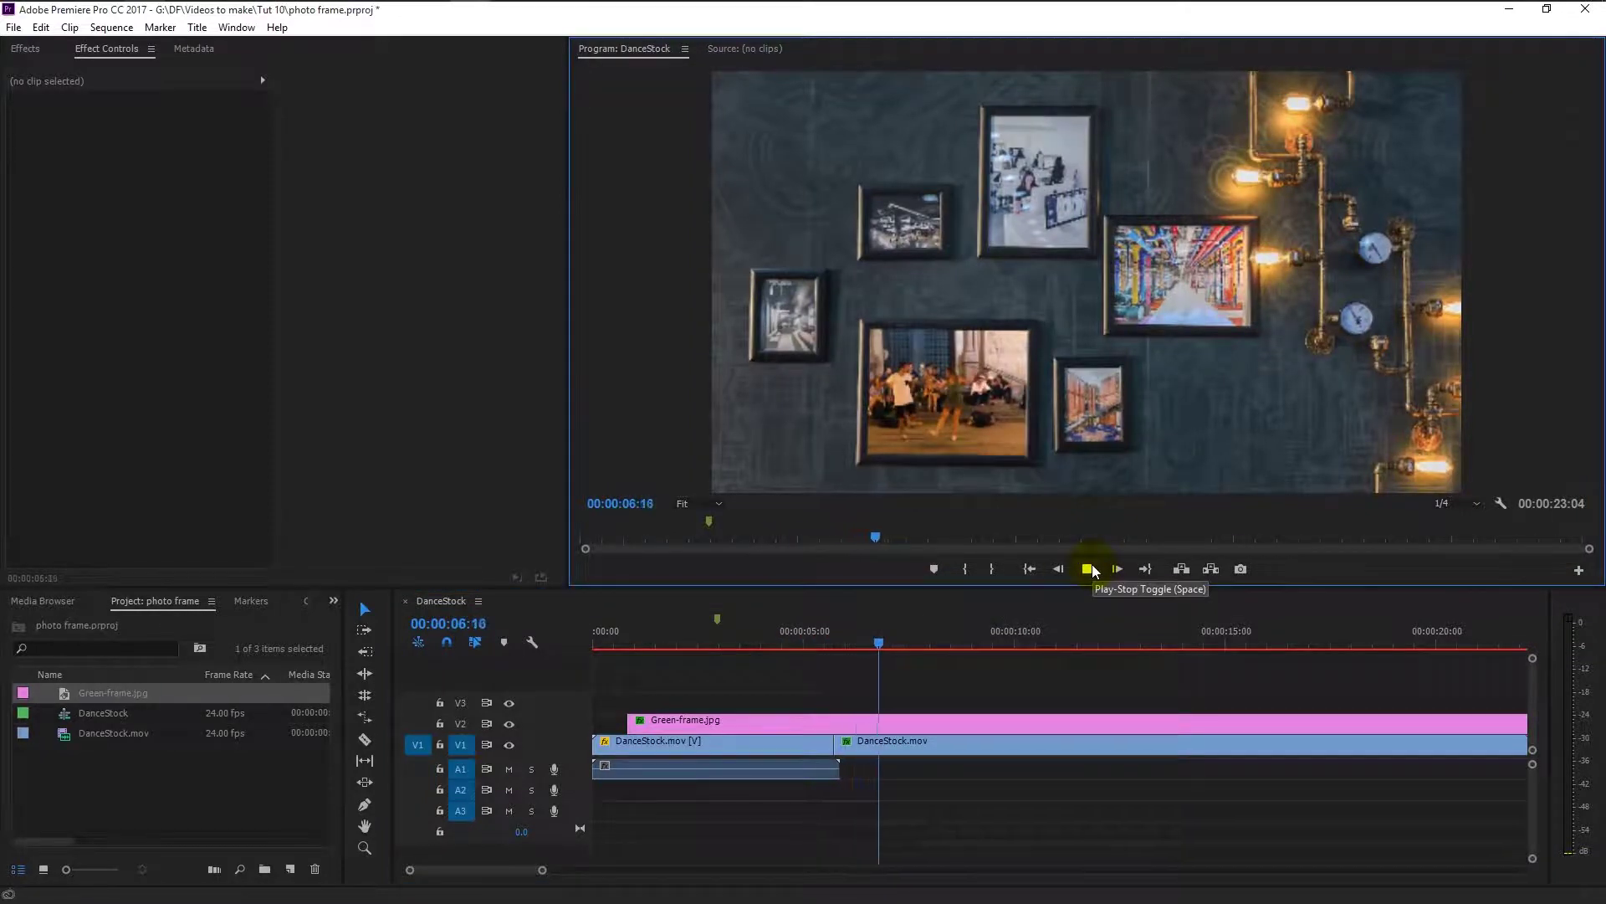
- Raise the first DanceStock.mov clip's Scale to 213 at its opening keyframe
left_click(1095, 571)
key("minus")
left_click(592, 653)
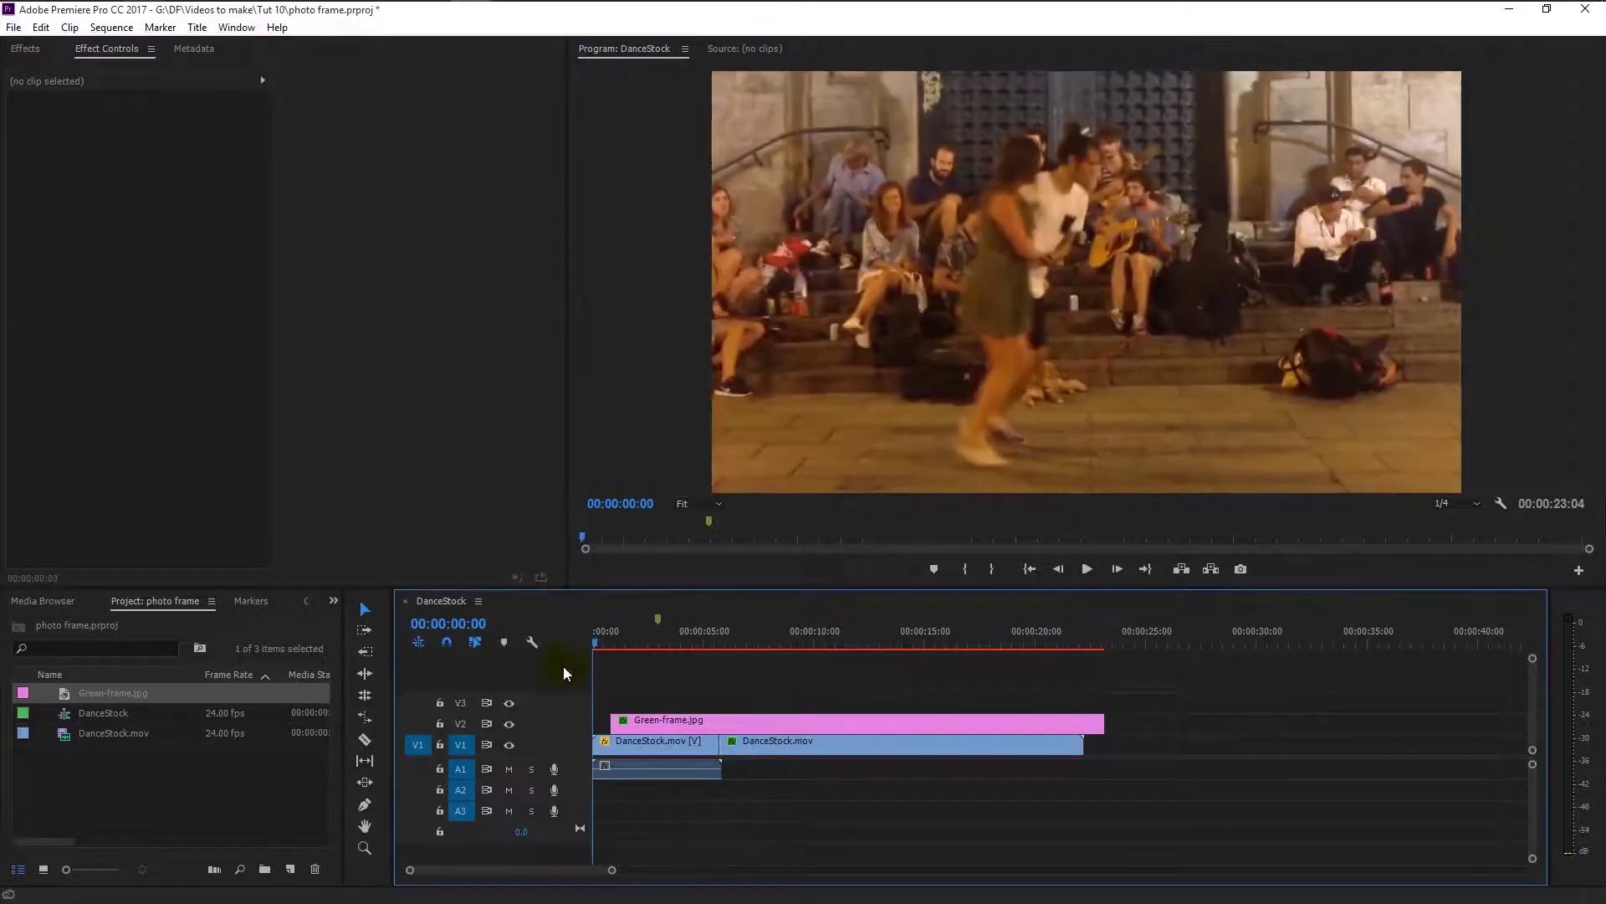
left_click(618, 746)
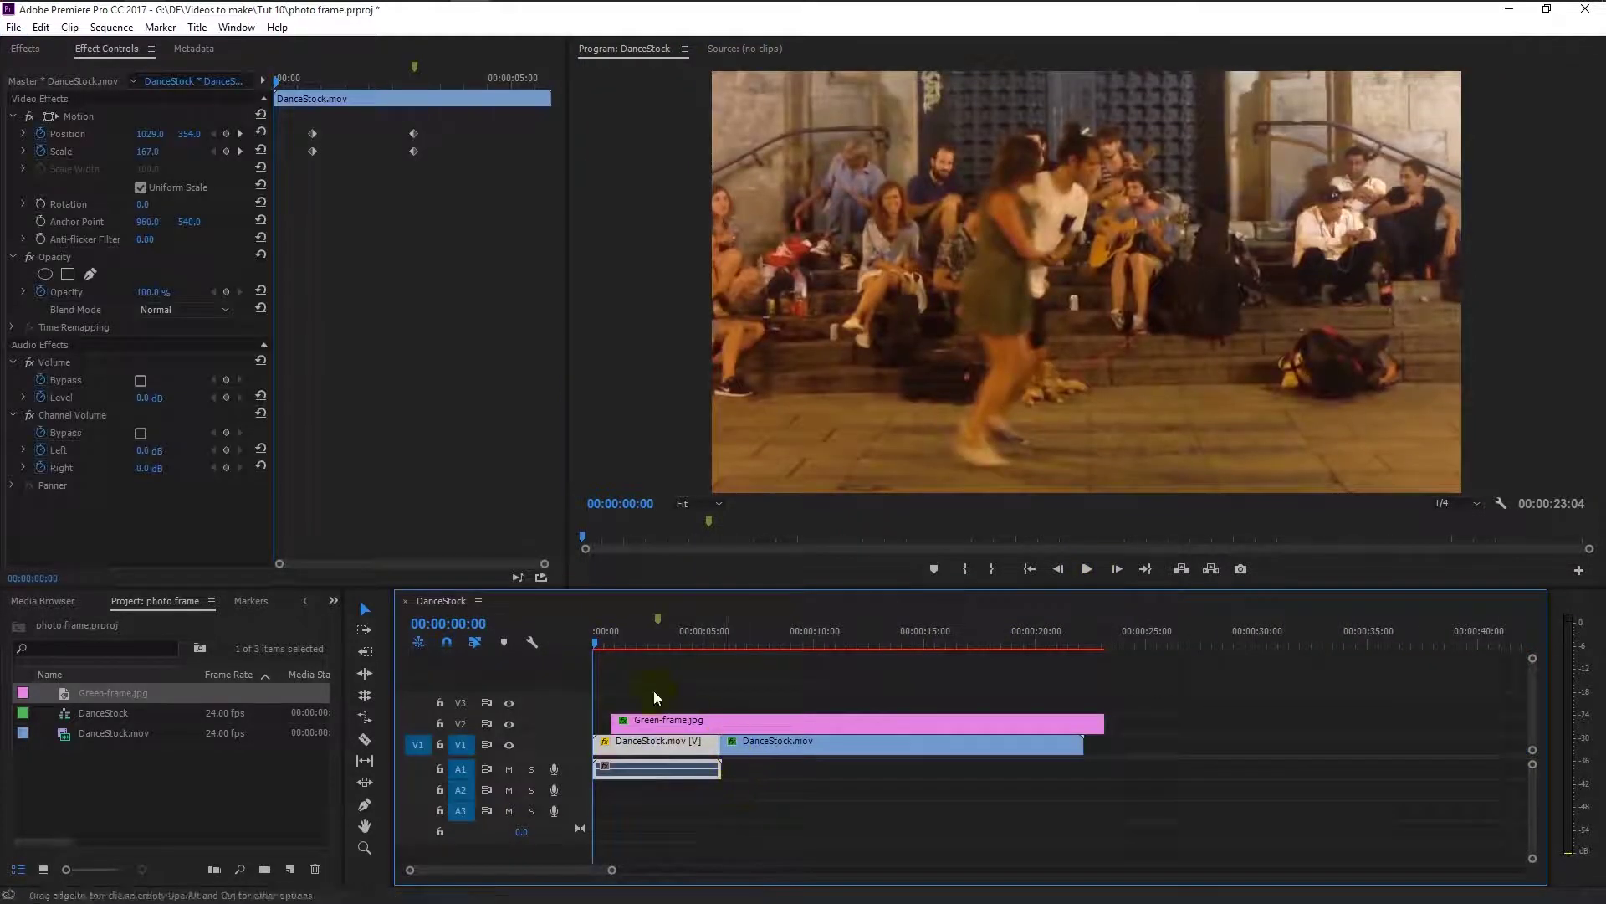
left_click(313, 81)
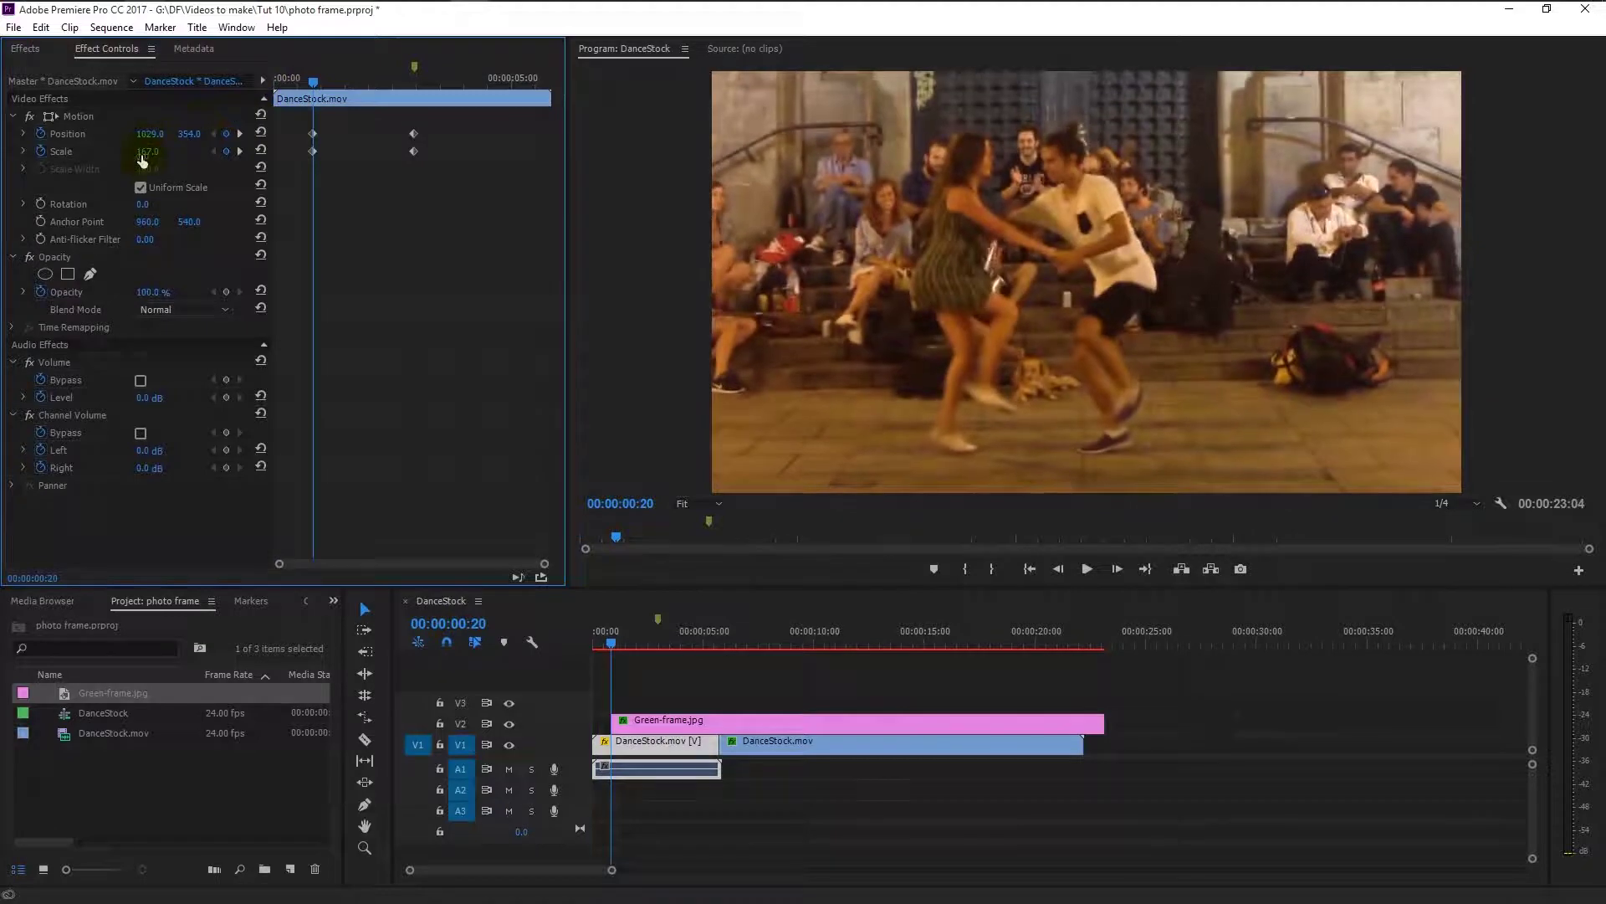
mouse_move(148, 151)
left_mouse_down()
mouse_move(151, 135)
mouse_move(184, 134)
mouse_move(167, 134)
left_mouse_up()
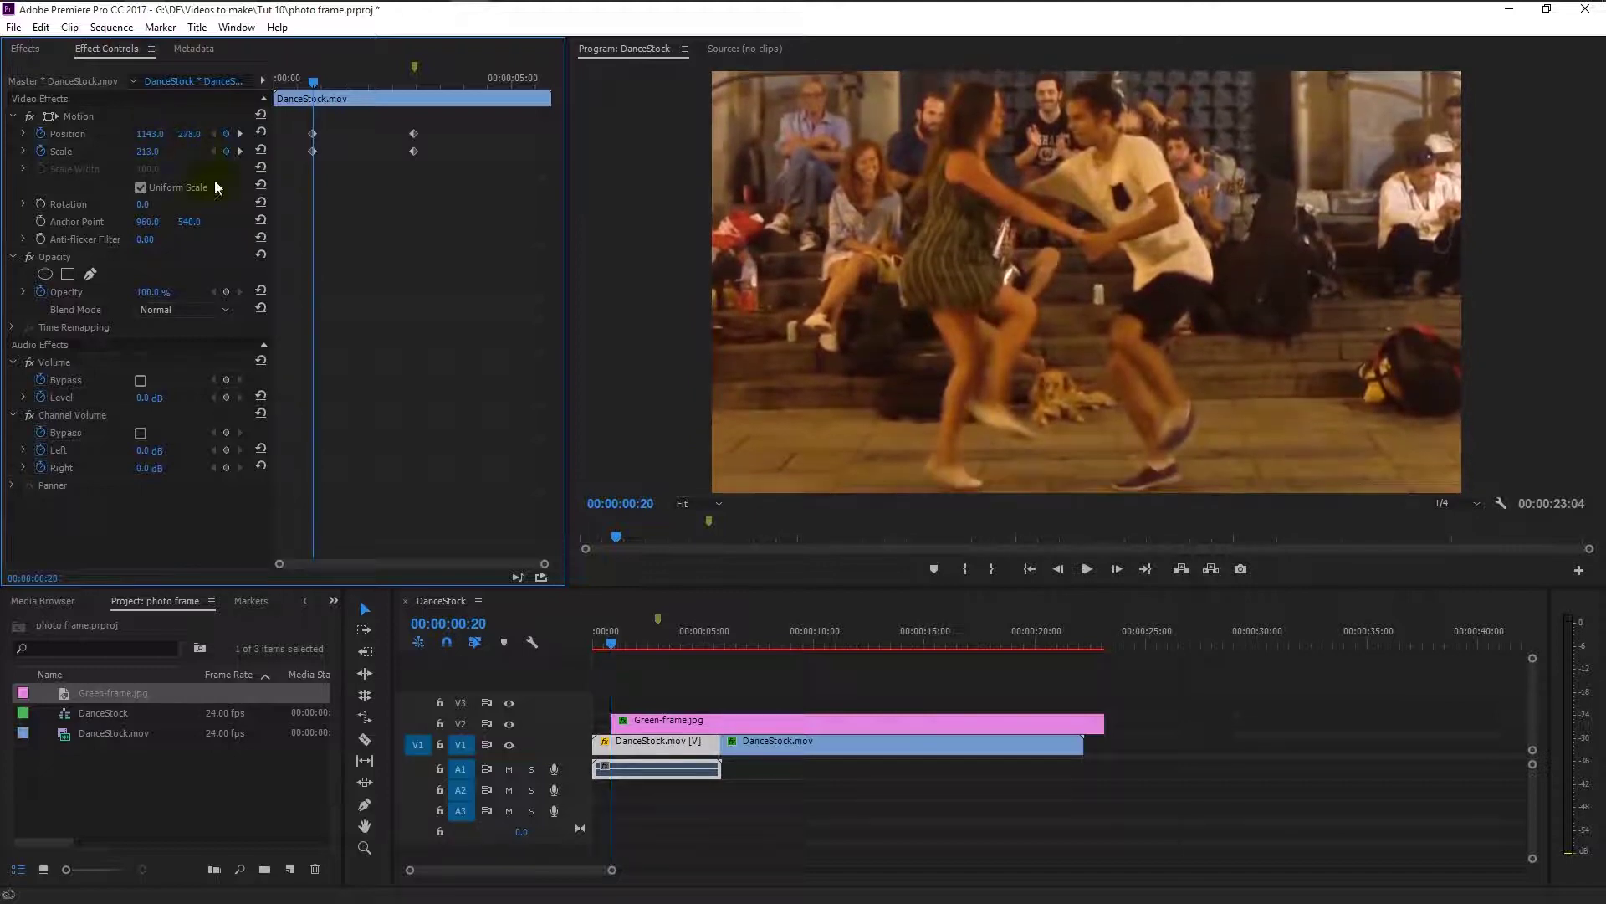
left_click_drag(614, 643, 581, 644)
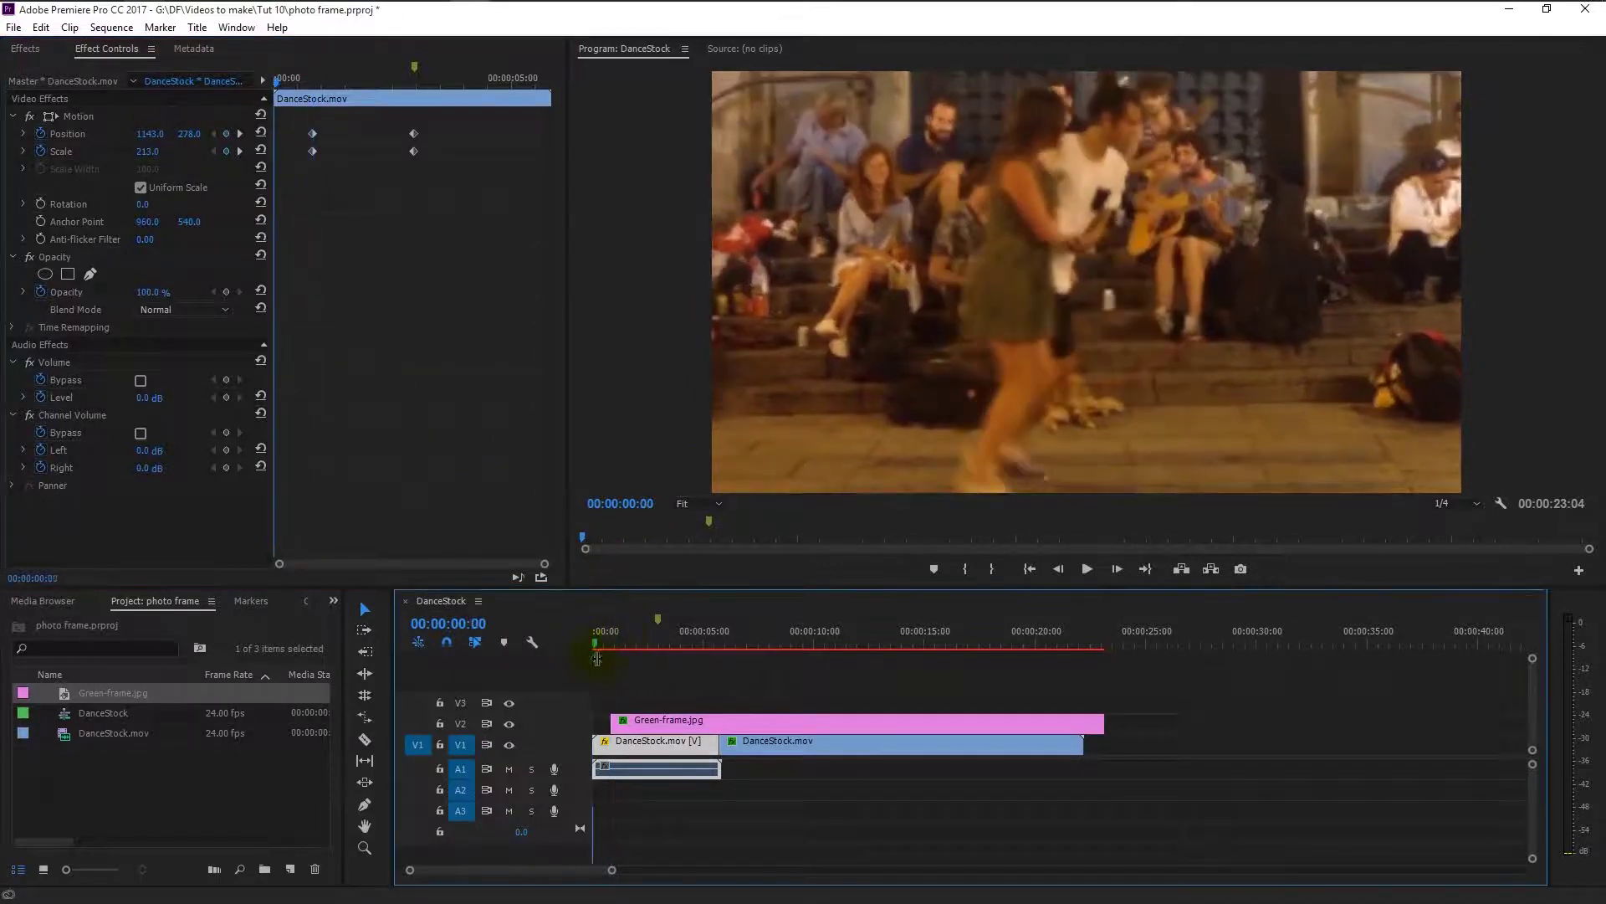
left_click(1086, 571)
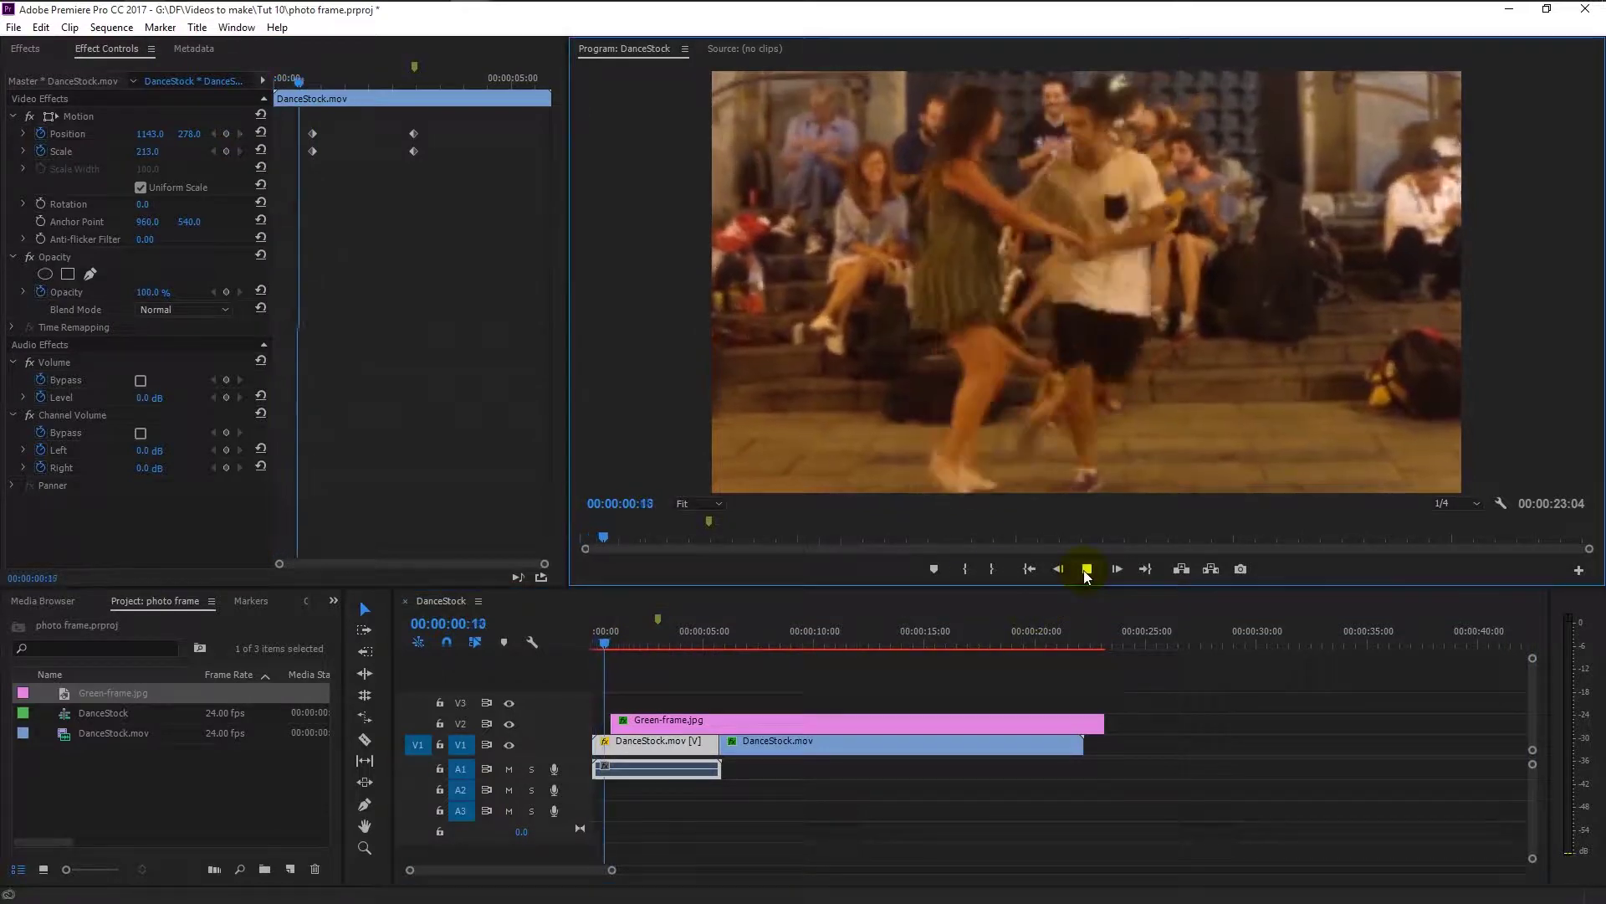